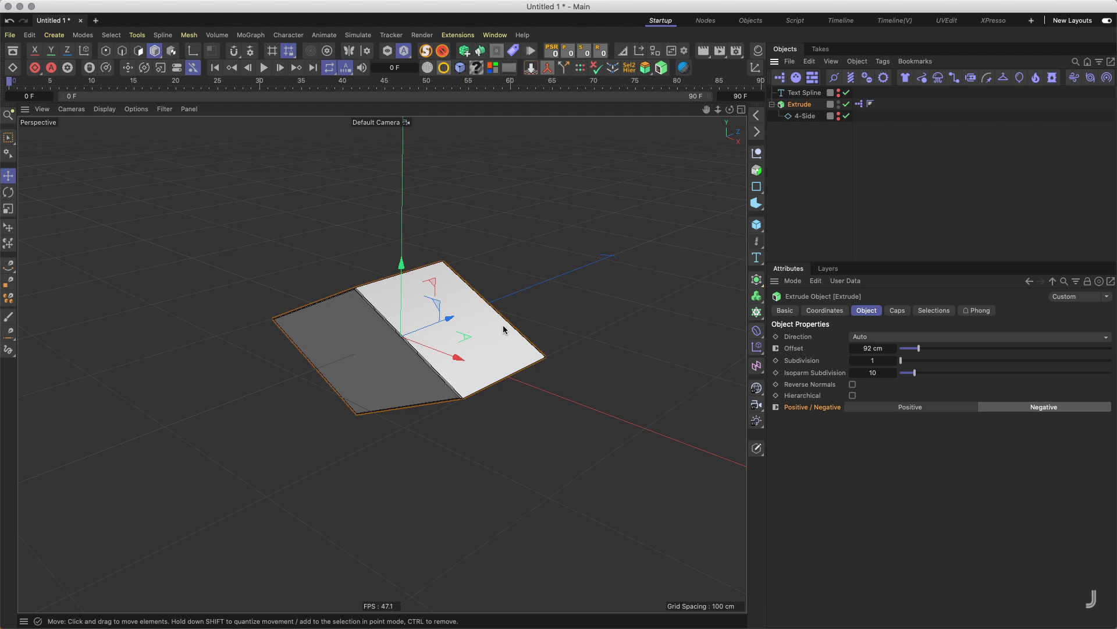
Step: Test the negative extrusion of the 4-Side shape at offsets of 48, 100, 43 and 120 cm
{"action": "left_click_drag", "start_coordinate": [481, 326], "coordinate": [448, 321], "text": "alt"}
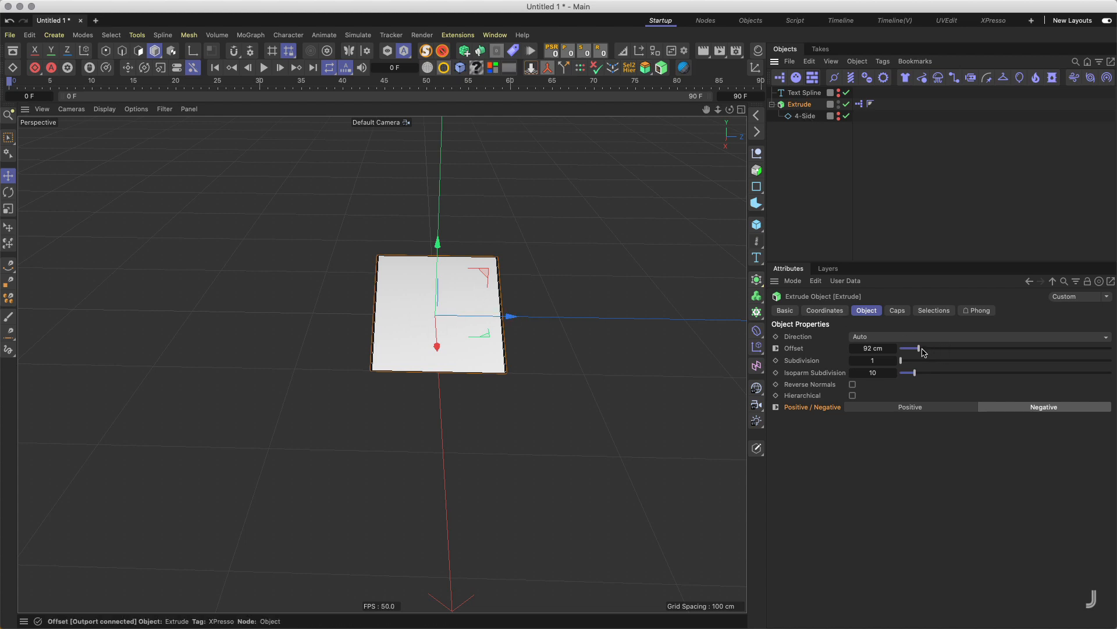
{"action": "mouse_move", "coordinate": [919, 348]}
{"action": "left_mouse_down"}
{"action": "mouse_move", "coordinate": [950, 350]}
{"action": "mouse_move", "coordinate": [909, 349]}
{"action": "left_mouse_up"}
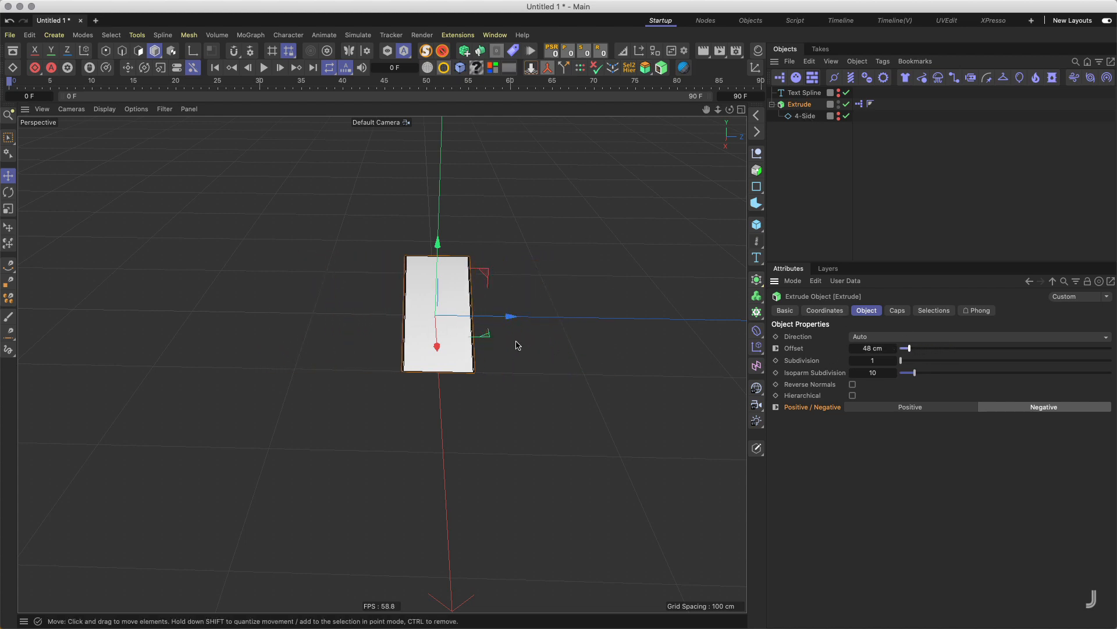
{"action": "left_click_drag", "start_coordinate": [516, 342], "coordinate": [553, 337], "text": "alt"}
{"action": "mouse_move", "coordinate": [911, 349]}
{"action": "left_mouse_down"}
{"action": "mouse_move", "coordinate": [935, 349]}
{"action": "mouse_move", "coordinate": [901, 349]}
{"action": "mouse_move", "coordinate": [920, 348]}
{"action": "left_mouse_up"}
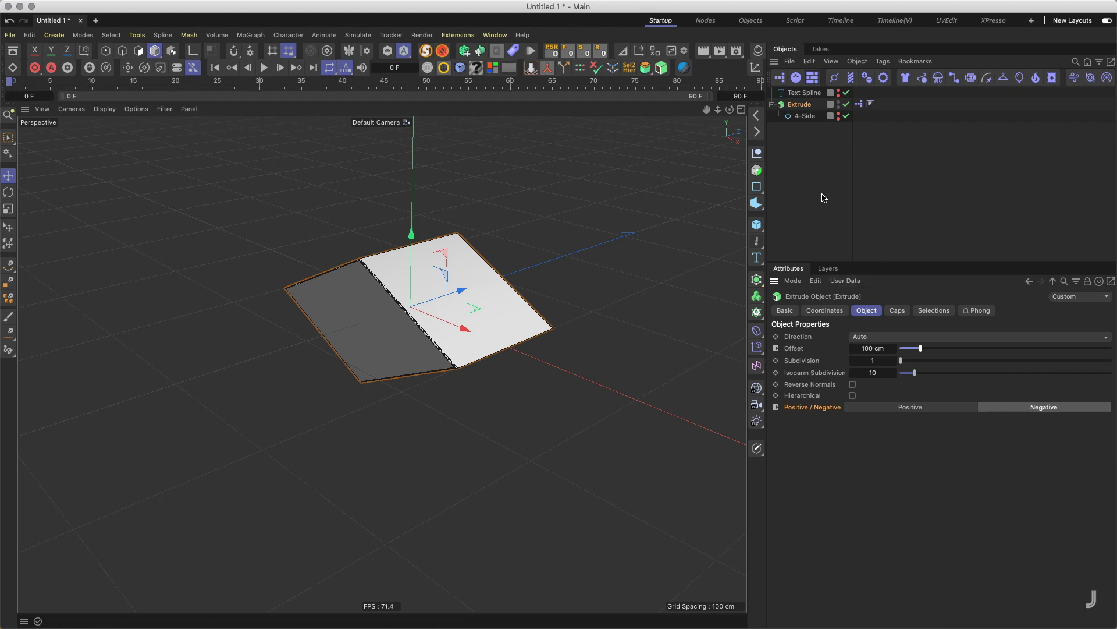
{"action": "left_click_drag", "start_coordinate": [921, 349], "coordinate": [909, 349]}
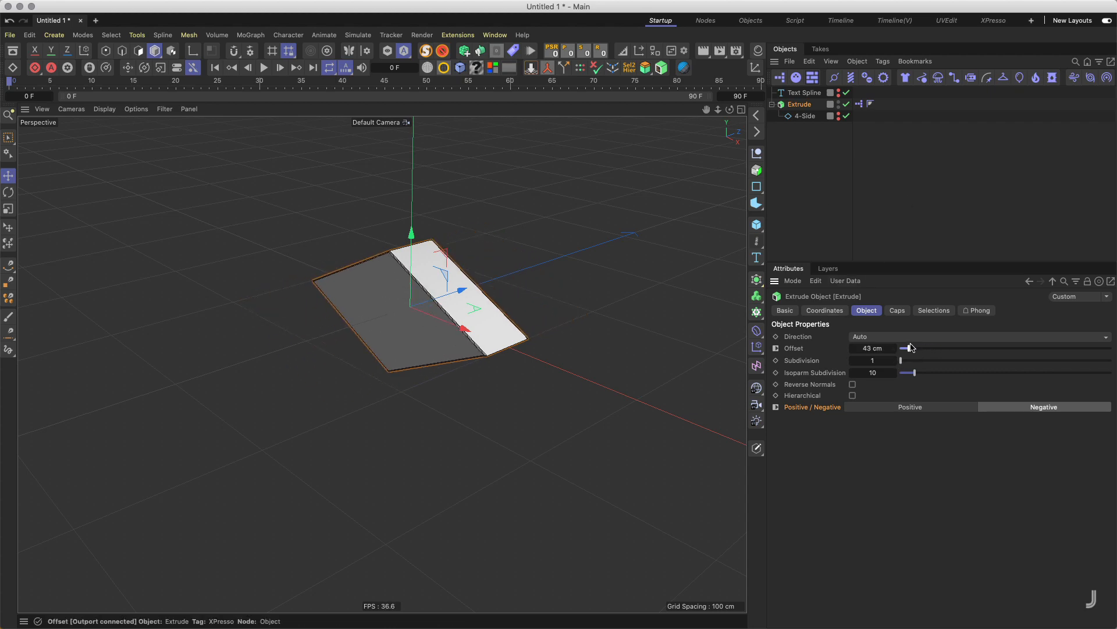
{"action": "middle_click_drag", "start_coordinate": [480, 303], "coordinate": [460, 316], "text": "alt"}
{"action": "left_click_drag", "start_coordinate": [460, 316], "coordinate": [410, 330], "text": "alt"}
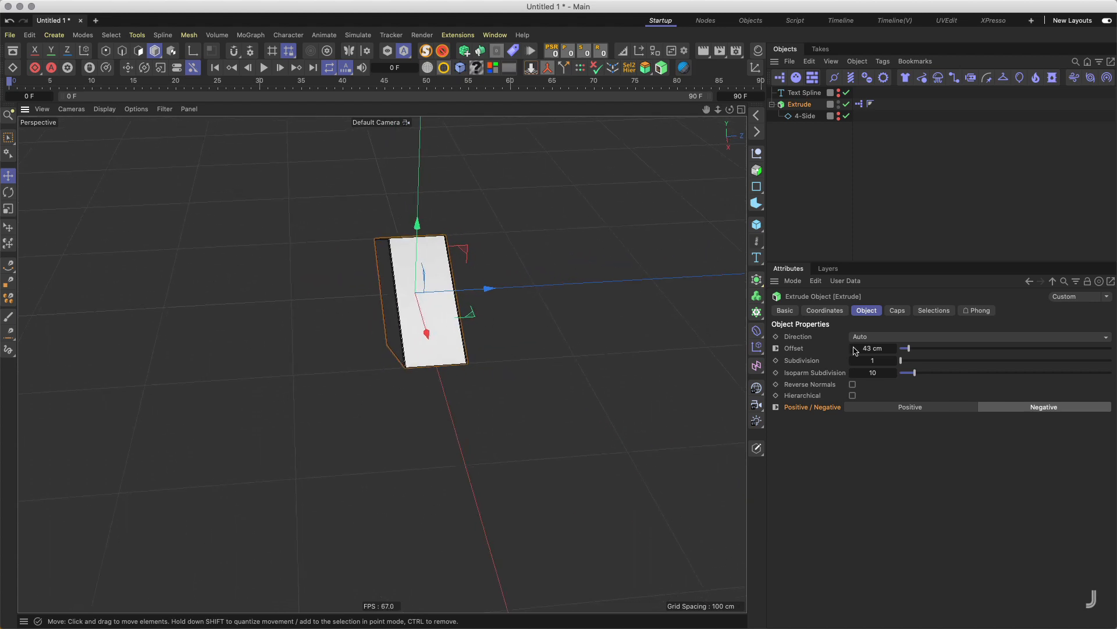
{"action": "left_click_drag", "start_coordinate": [910, 348], "coordinate": [925, 350]}
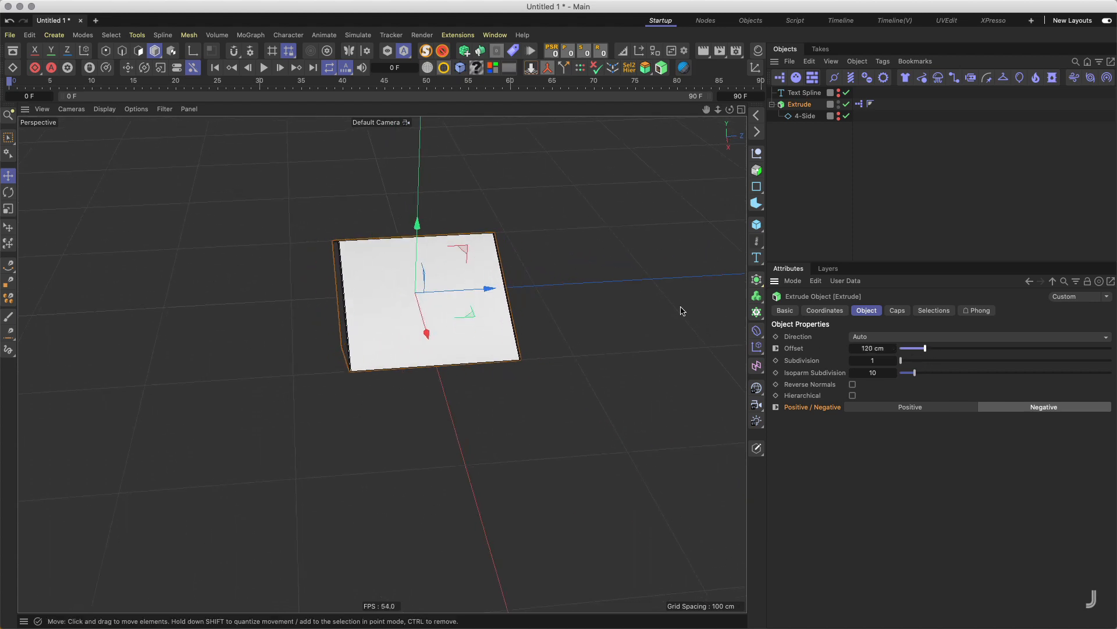
Step: Replace the 4-Side spline with the Text Spline as the child of the Extrude
{"action": "left_click", "coordinate": [802, 120]}
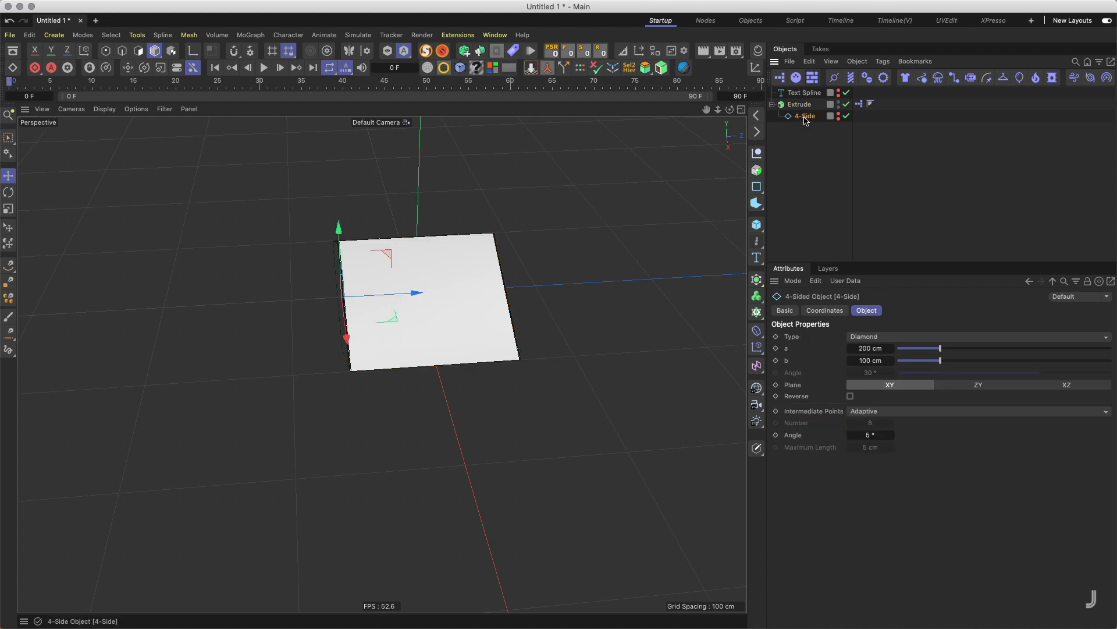
{"action": "mouse_move", "coordinate": [809, 118]}
{"action": "left_mouse_down"}
{"action": "mouse_move", "coordinate": [803, 100]}
{"action": "mouse_move", "coordinate": [818, 108]}
{"action": "mouse_move", "coordinate": [806, 117]}
{"action": "left_mouse_up"}
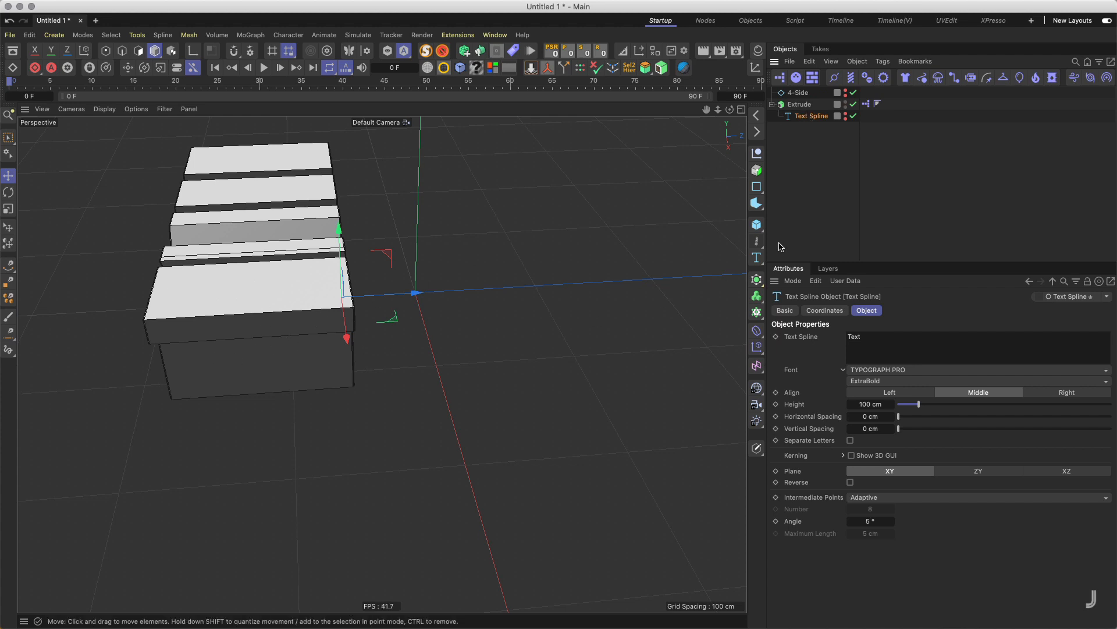
Step: Switch the text's Extrude to the Positive direction and set its offset to 81 cm
{"action": "left_click", "coordinate": [795, 107]}
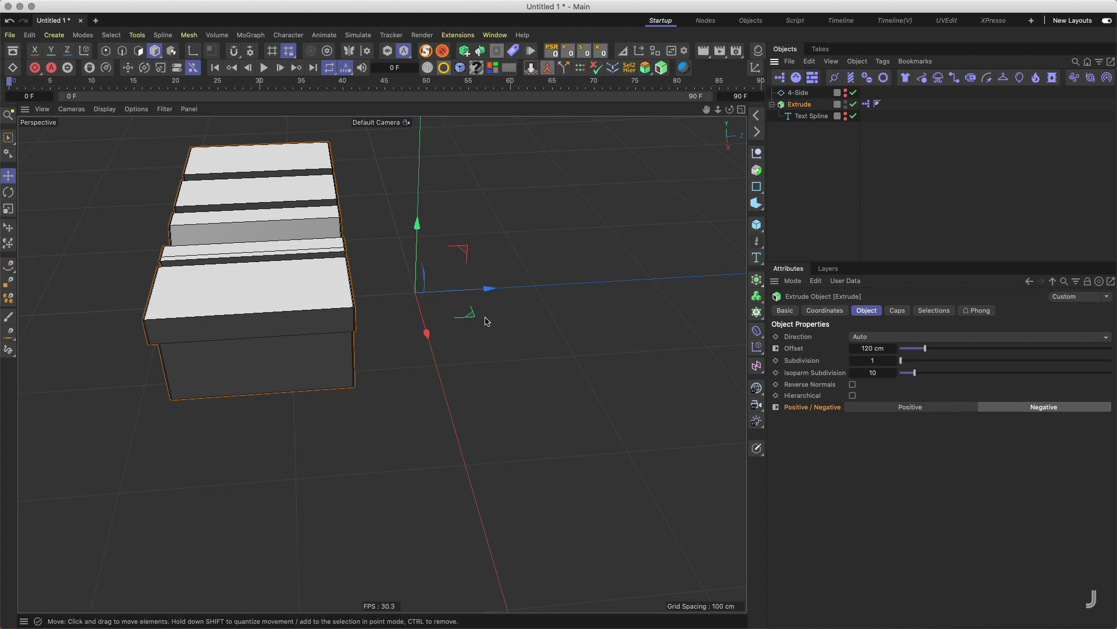
{"action": "left_click", "coordinate": [928, 408]}
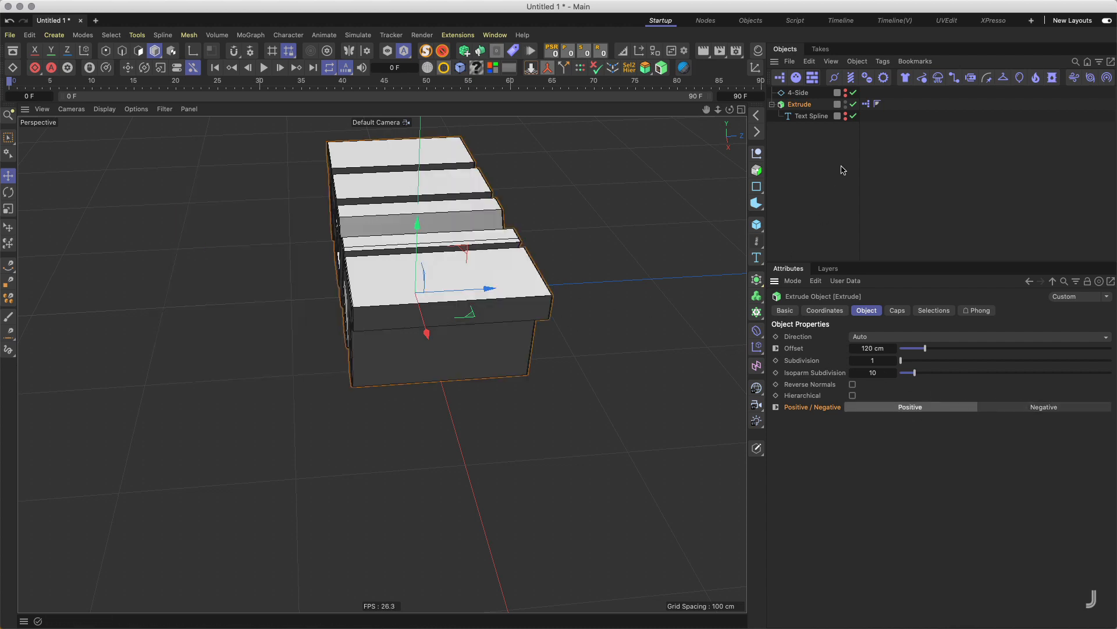
{"action": "mouse_move", "coordinate": [925, 348]}
{"action": "left_mouse_down"}
{"action": "mouse_move", "coordinate": [964, 349]}
{"action": "mouse_move", "coordinate": [907, 351]}
{"action": "mouse_move", "coordinate": [926, 355]}
{"action": "mouse_move", "coordinate": [917, 349]}
{"action": "left_mouse_up"}
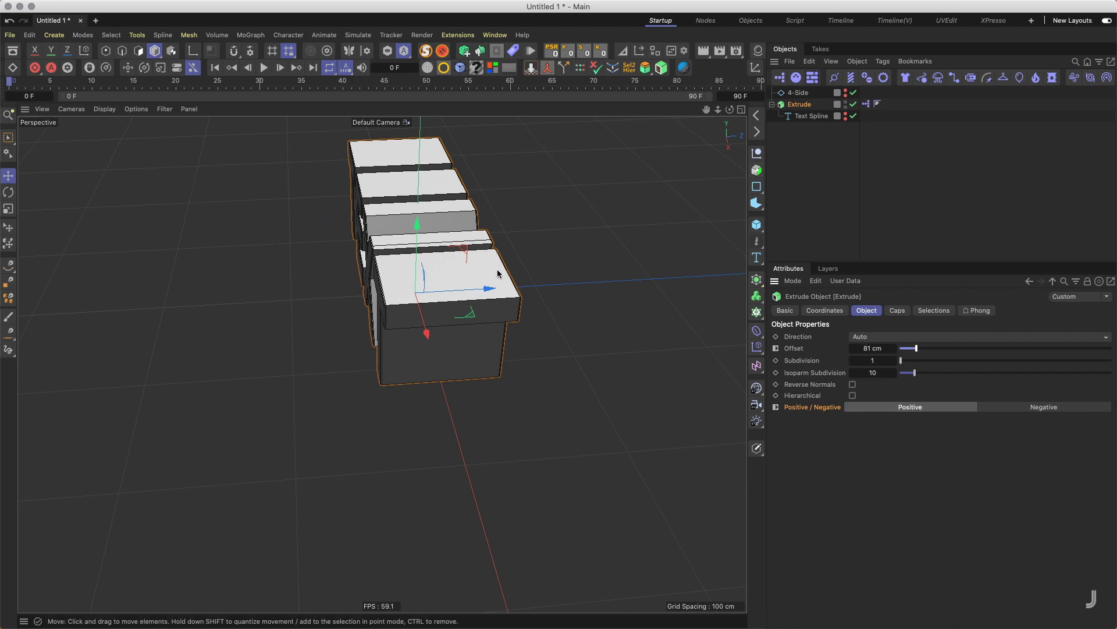
{"action": "left_click_drag", "start_coordinate": [432, 290], "coordinate": [481, 254], "text": "alt"}
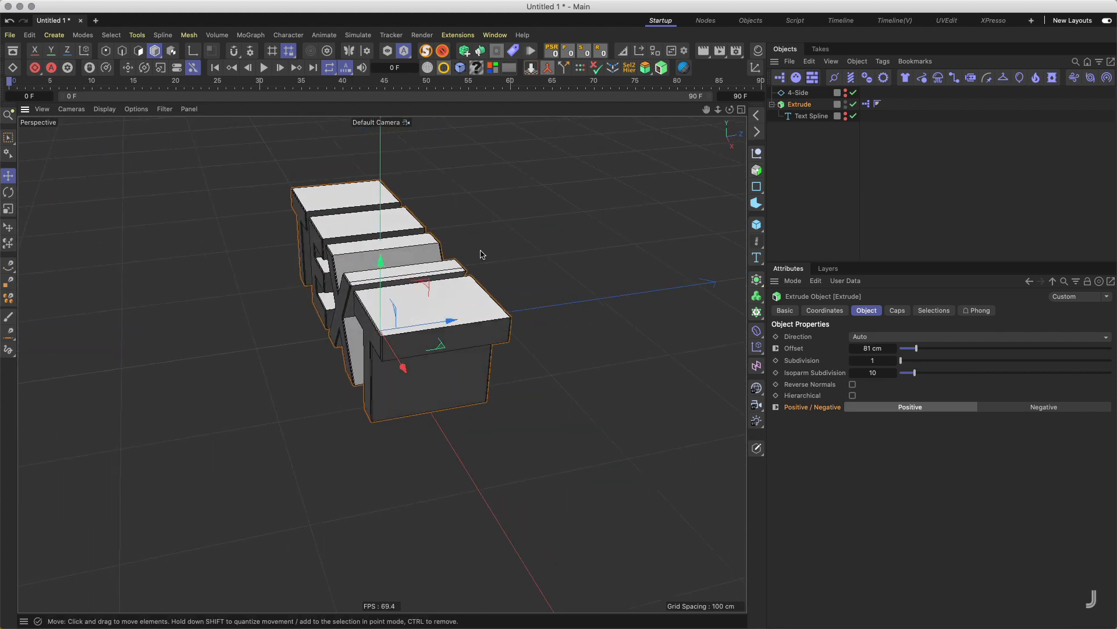
Step: Delete the XPresso tag from the Extrude
{"action": "left_click", "coordinate": [867, 105]}
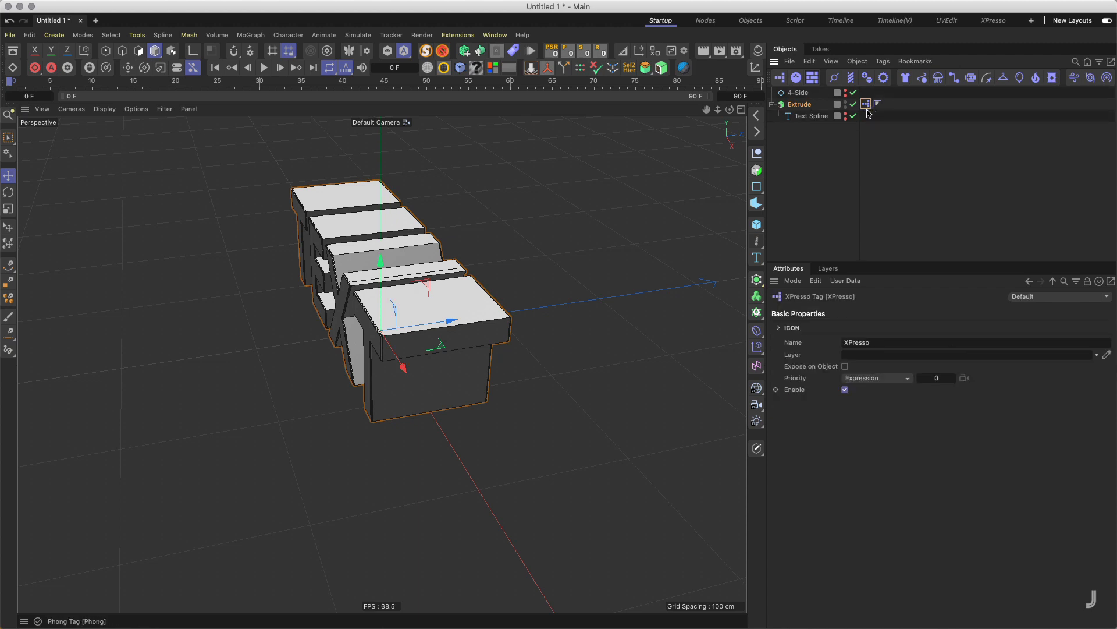
{"action": "left_click", "coordinate": [801, 138]}
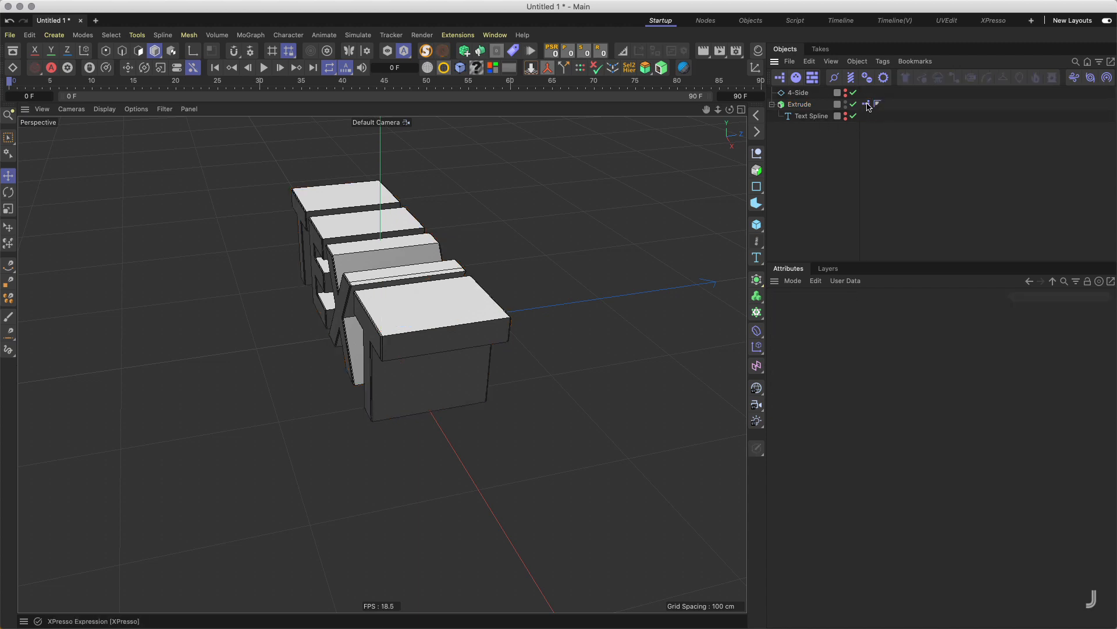
{"action": "left_click", "coordinate": [867, 104]}
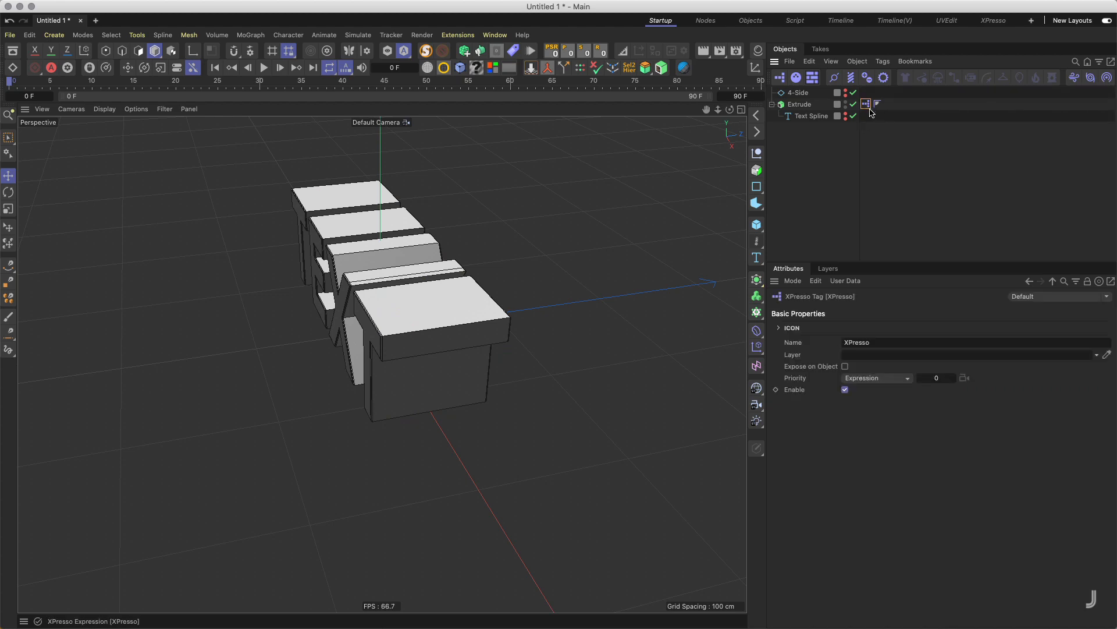
{"action": "key", "text": "Delete"}
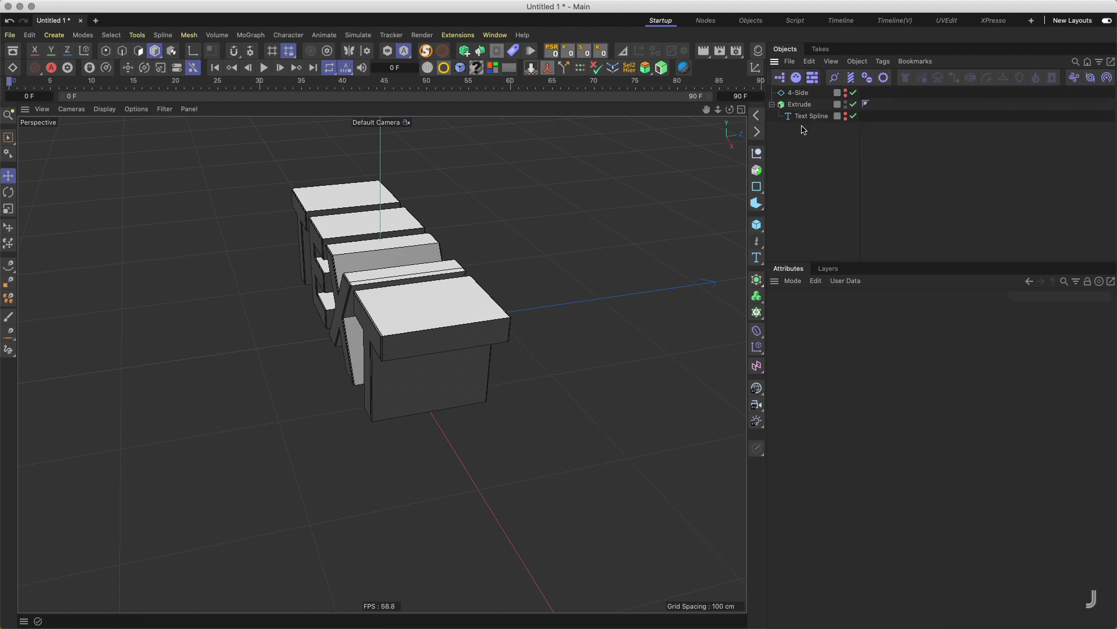
Step: Take the Text Spline out of the Extrude and reset the position, scale and rotation of both splines
{"action": "left_click_drag", "start_coordinate": [805, 118], "coordinate": [818, 97]}
{"action": "left_click", "coordinate": [806, 93], "text": "ctrl"}
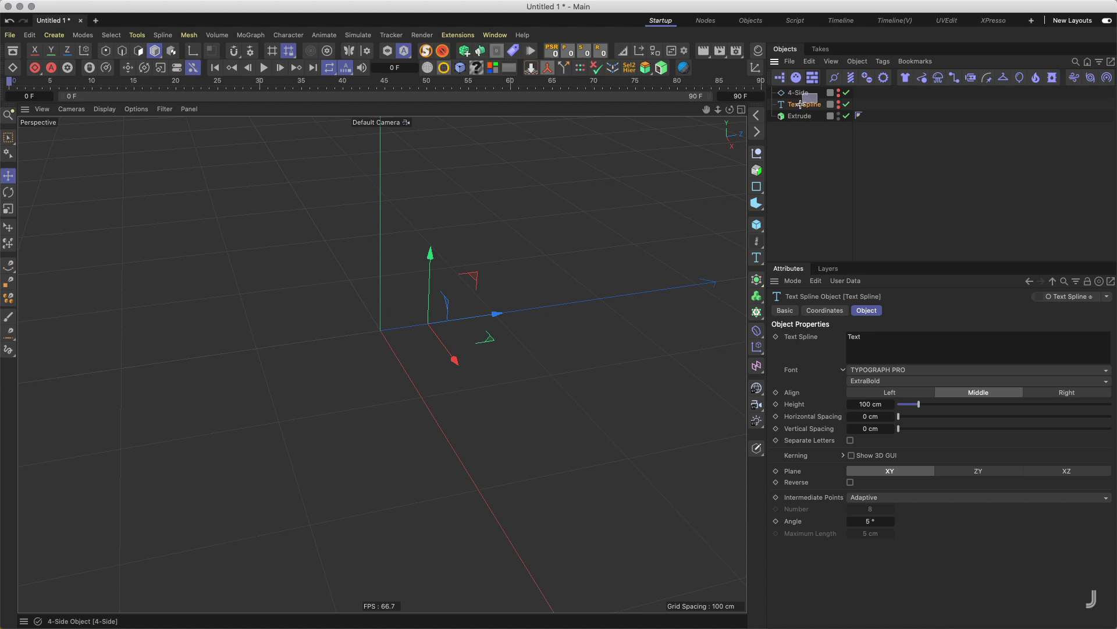
{"action": "left_click", "coordinate": [547, 50]}
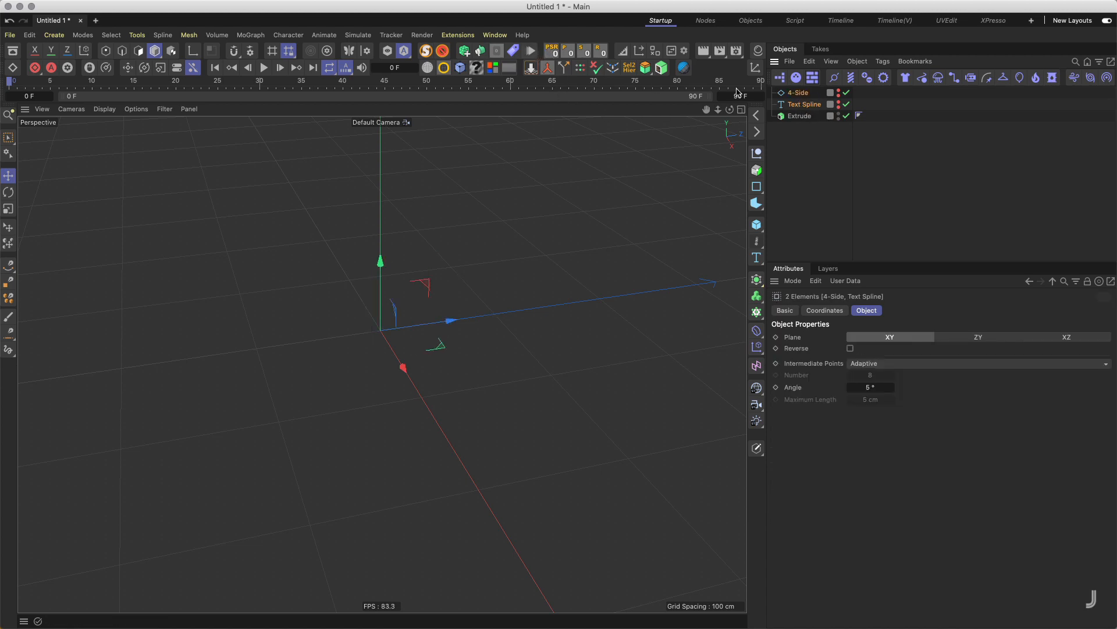
{"action": "left_click", "coordinate": [802, 116]}
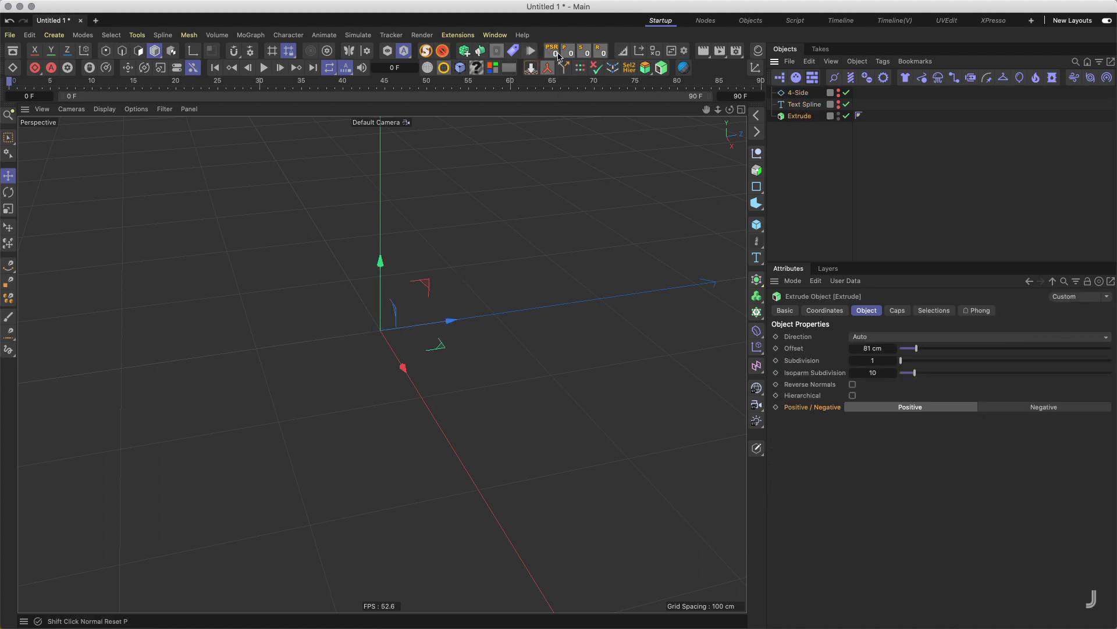
{"action": "left_click", "coordinate": [804, 136]}
Step: Make the 4-Side and Text Spline objects visible in the viewport
{"action": "left_click_drag", "start_coordinate": [817, 94], "coordinate": [792, 107]}
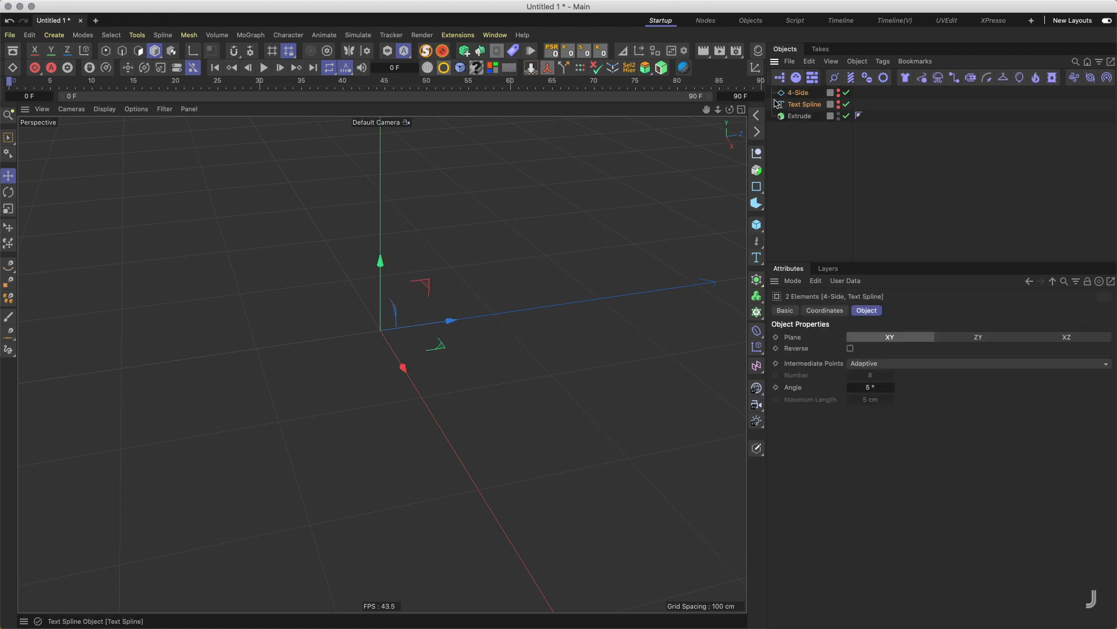
{"action": "left_click", "coordinate": [597, 72]}
{"action": "left_click", "coordinate": [604, 230]}
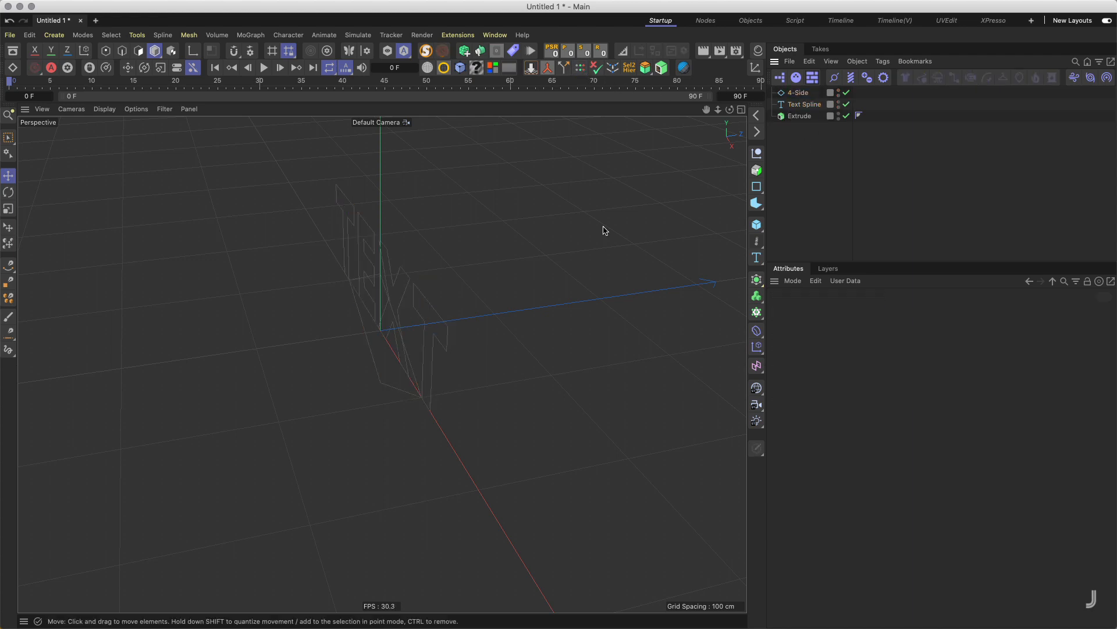
{"action": "mouse_move", "coordinate": [441, 302]}
{"action": "left_mouse_down", "text": "alt"}
{"action": "mouse_move", "coordinate": [489, 297]}
{"action": "mouse_move", "coordinate": [452, 305]}
{"action": "left_mouse_up", "text": "alt"}
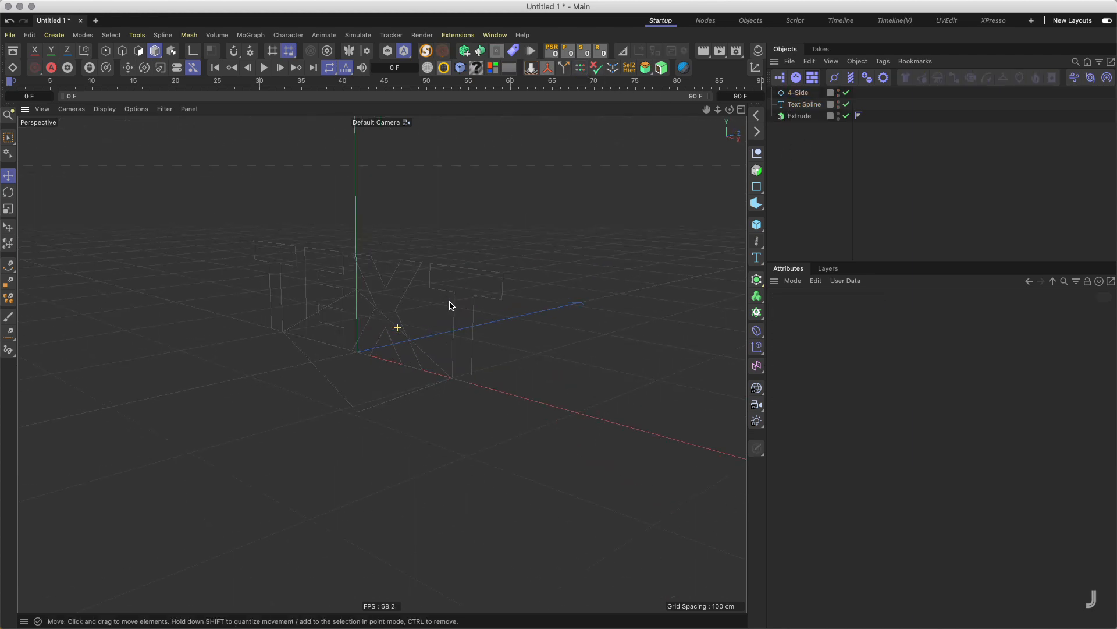
Step: Delete the existing Extrude object, including its Positive / Negative control
{"action": "left_click", "coordinate": [799, 116]}
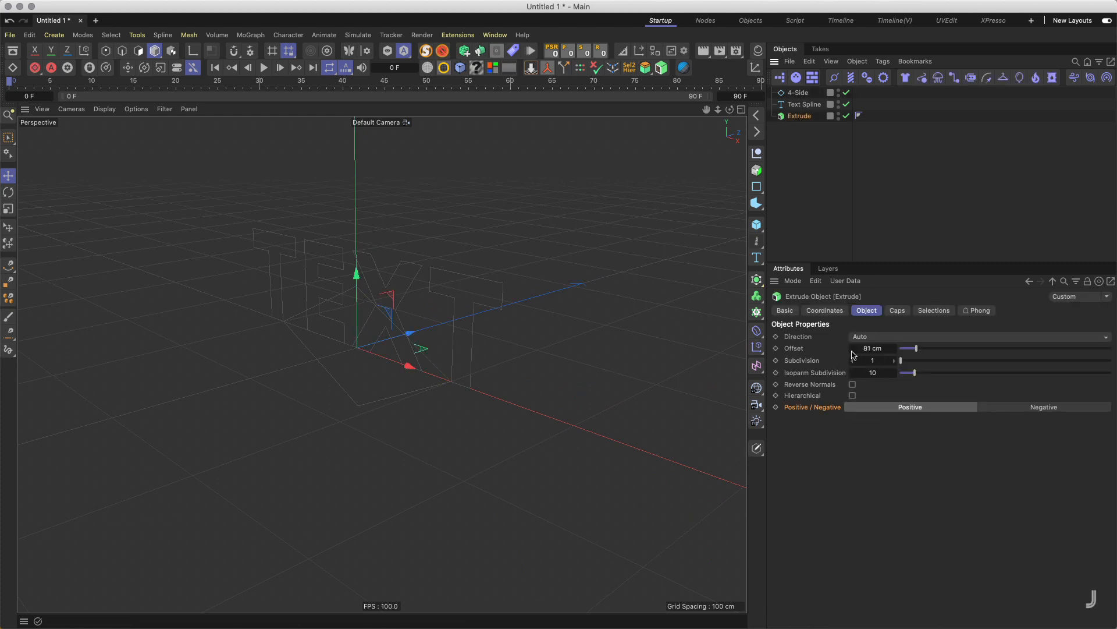
{"action": "left_click", "coordinate": [806, 340]}
{"action": "key", "text": "Delete"}
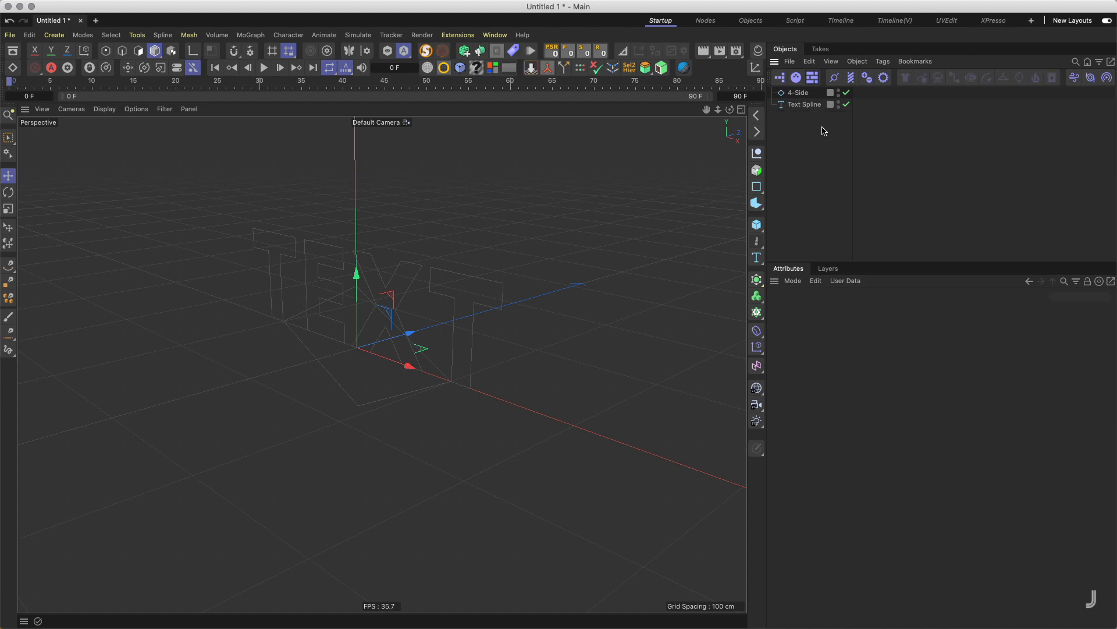
Step: Add a new Extrude generator to the scene
{"action": "left_click", "coordinate": [759, 311]}
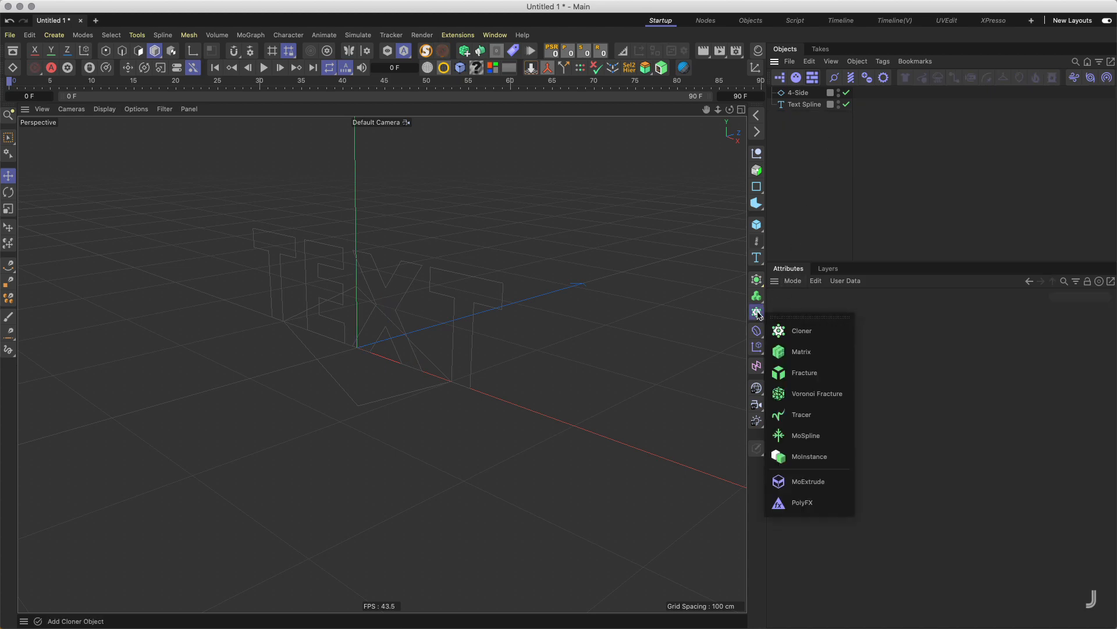
{"action": "left_click", "coordinate": [757, 279]}
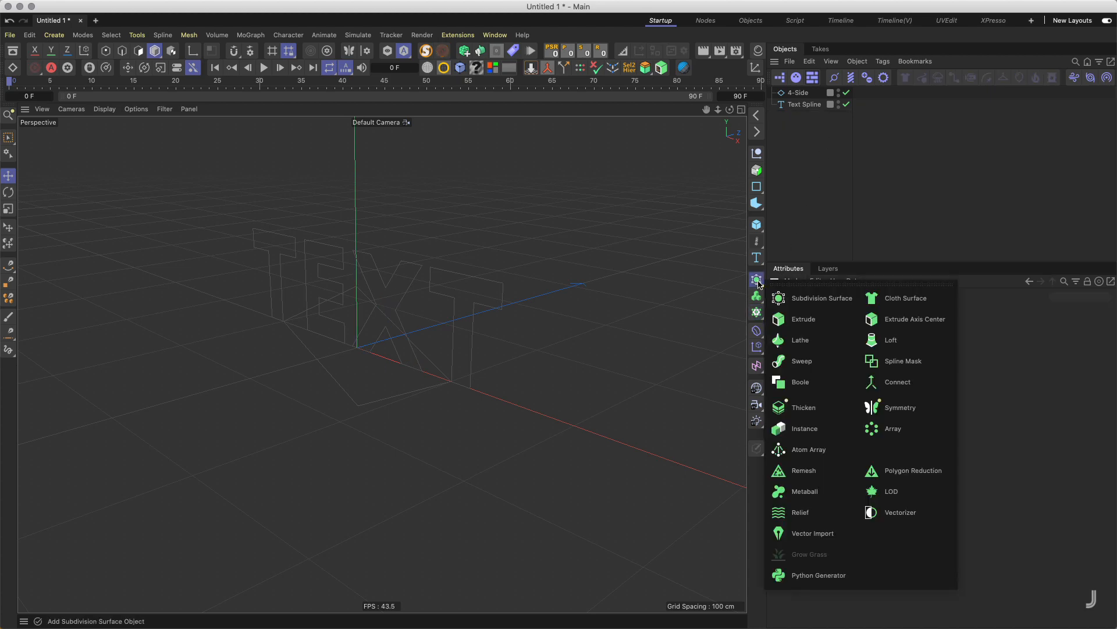
{"action": "left_click", "coordinate": [814, 322]}
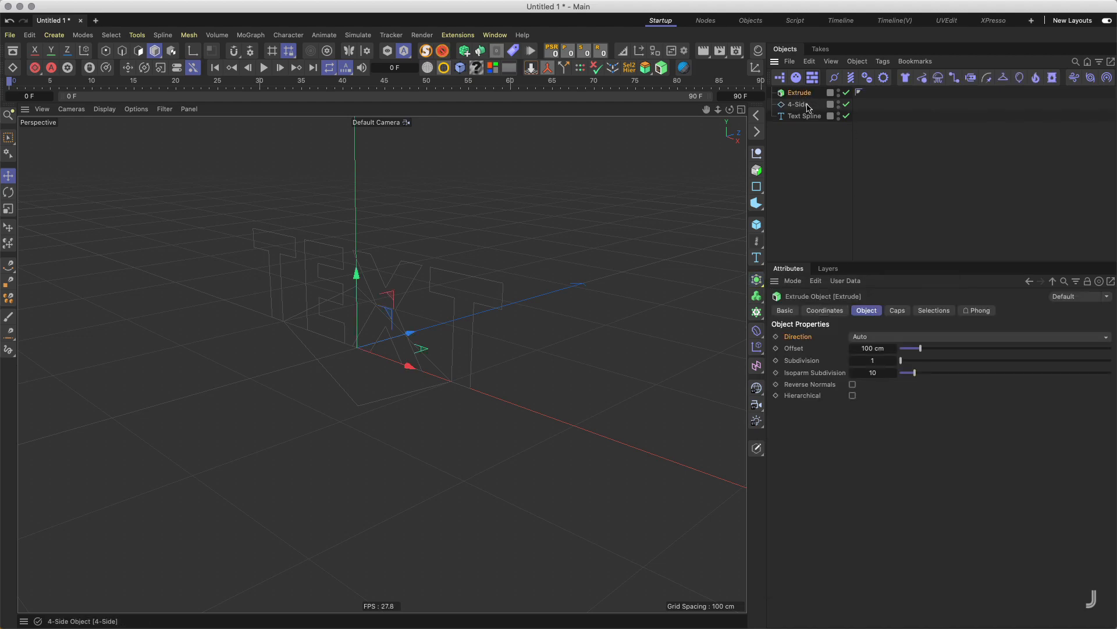
Step: Add an XPresso tag to the new Extrude and open its editor over the lower part of the viewport
{"action": "left_click", "coordinate": [782, 78]}
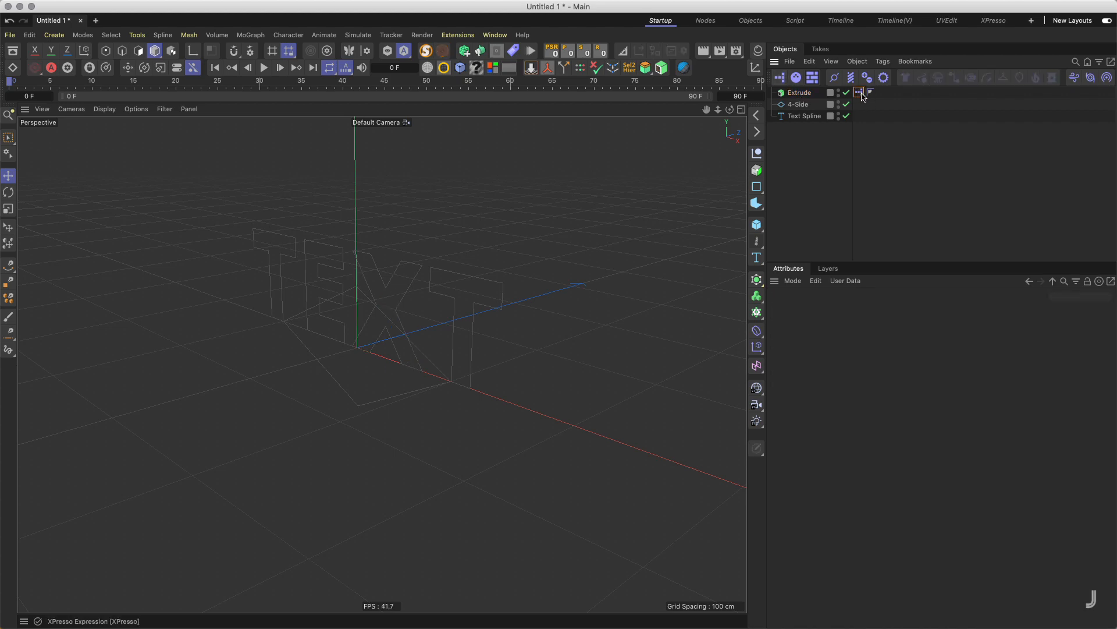
{"action": "double_click", "coordinate": [861, 95]}
{"action": "left_click_drag", "start_coordinate": [906, 79], "coordinate": [500, 368]}
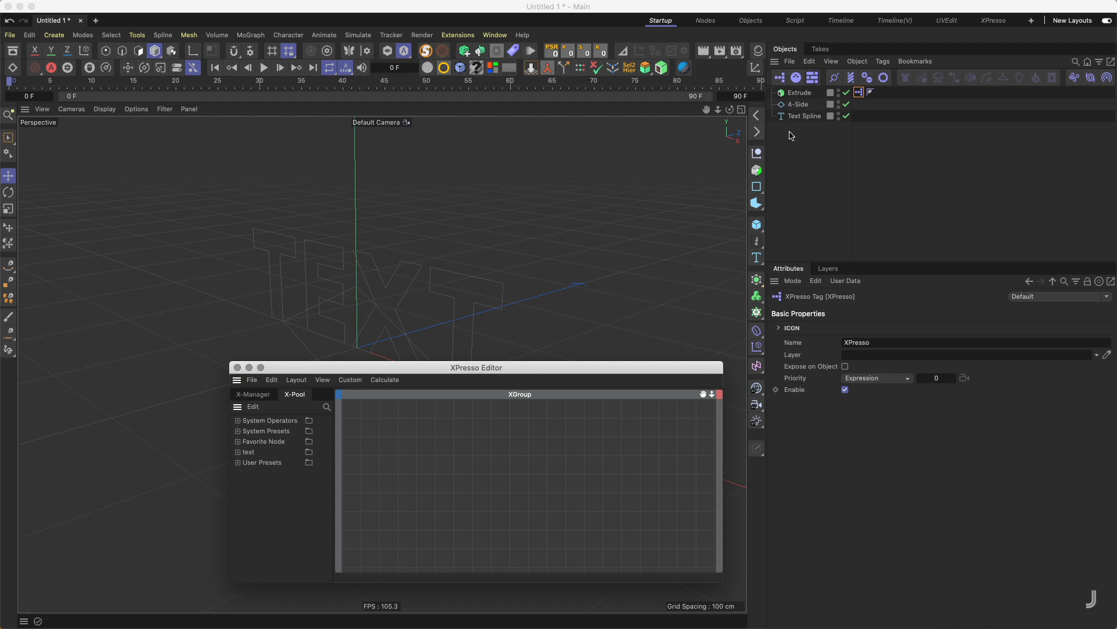
{"action": "left_click", "coordinate": [799, 93]}
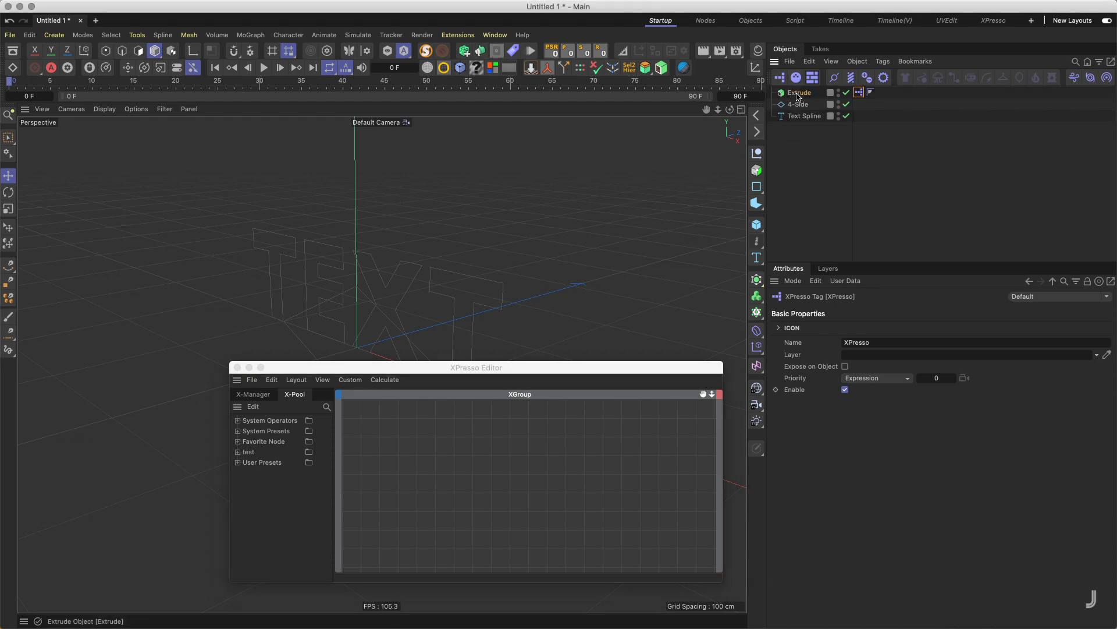
{"action": "left_click", "coordinate": [12, 68]}
{"action": "left_click", "coordinate": [12, 68]}
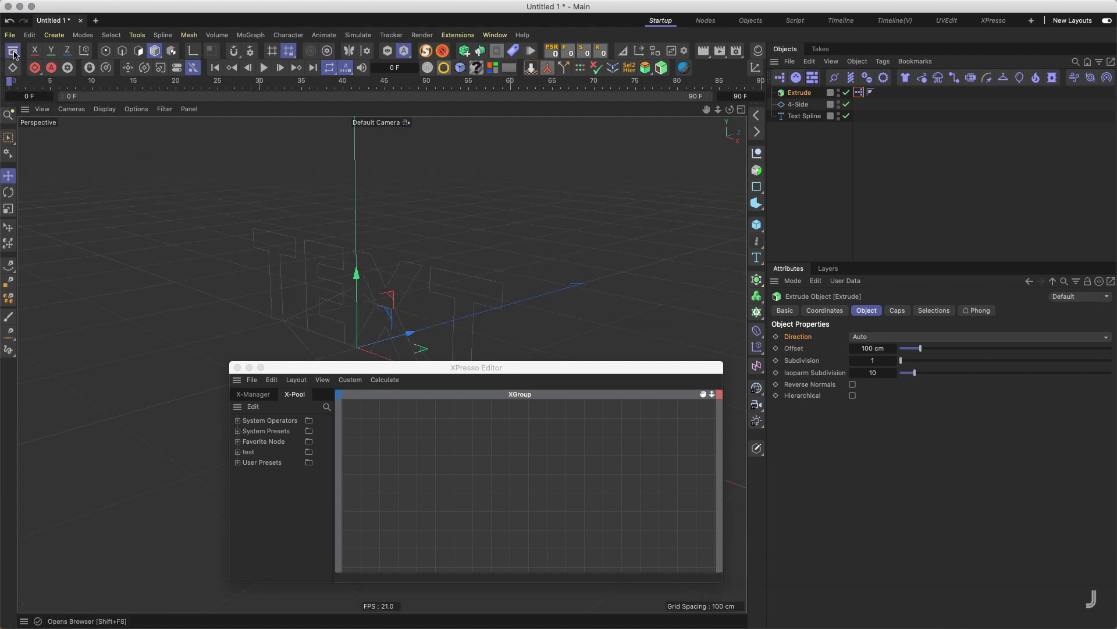
{"action": "left_click", "coordinate": [13, 52]}
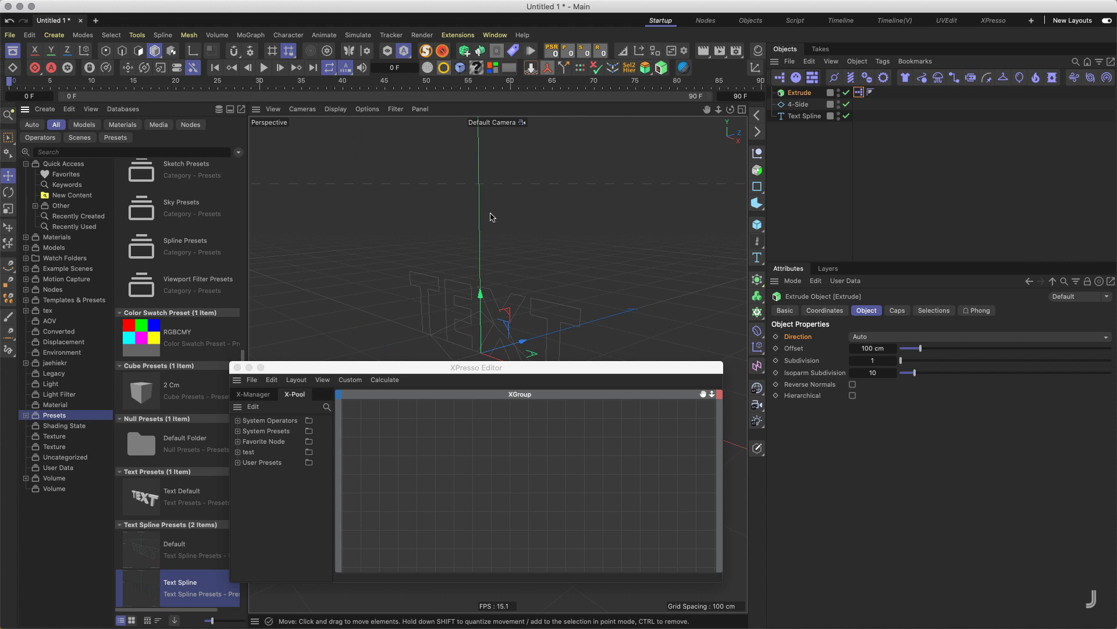
{"action": "left_click", "coordinate": [12, 52]}
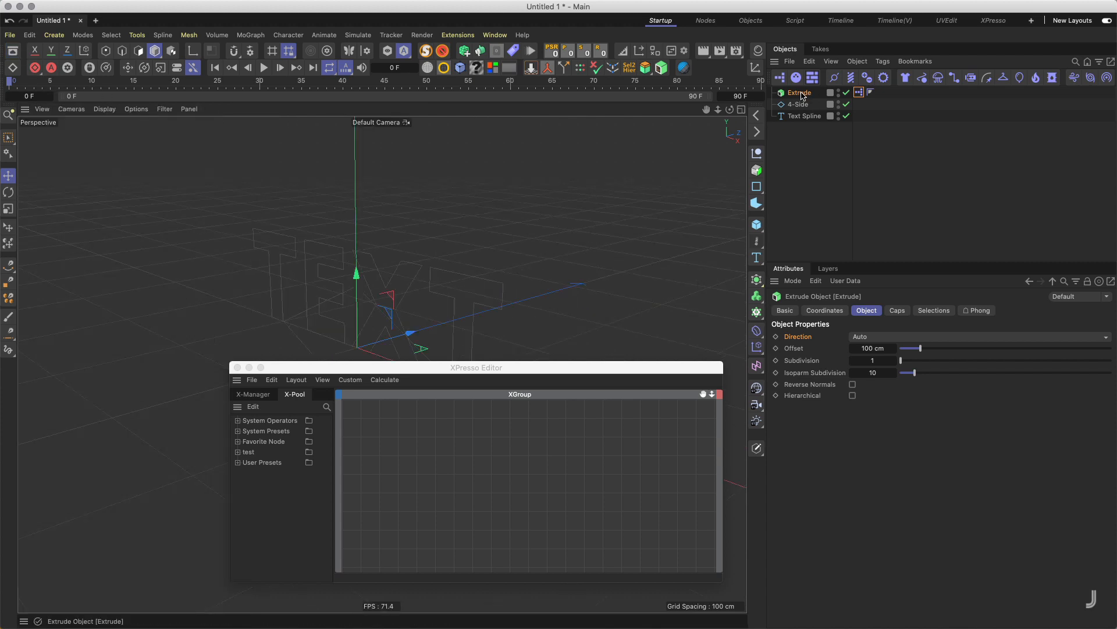
Step: Add the Extrude object as a node in the XGroup and widen the node slightly
{"action": "left_click_drag", "start_coordinate": [802, 95], "coordinate": [412, 448]}
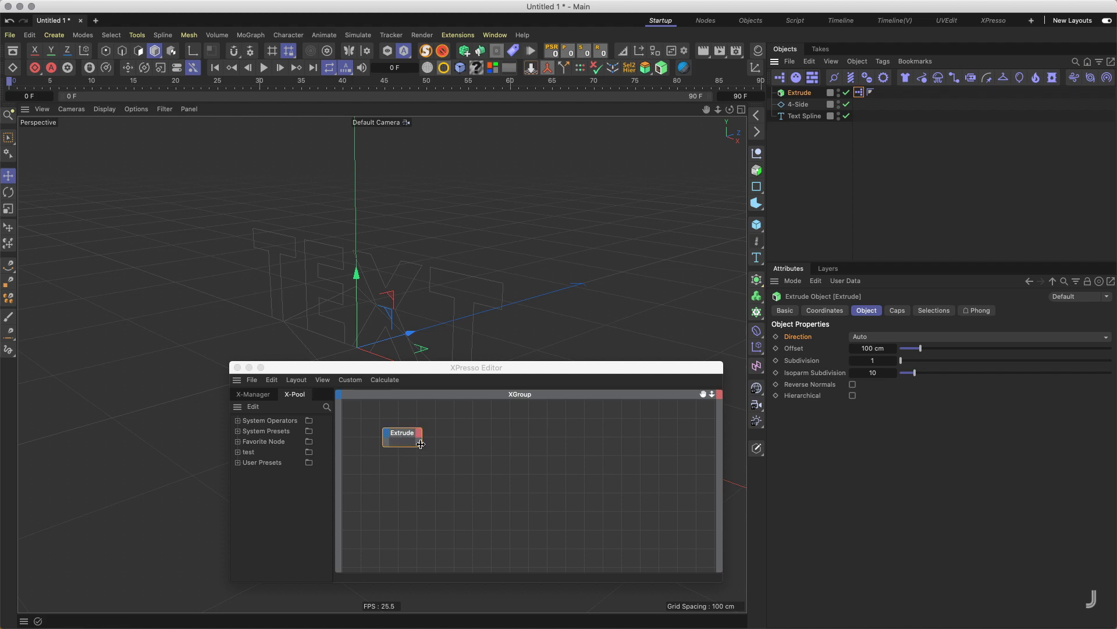
{"action": "left_click", "coordinate": [421, 446]}
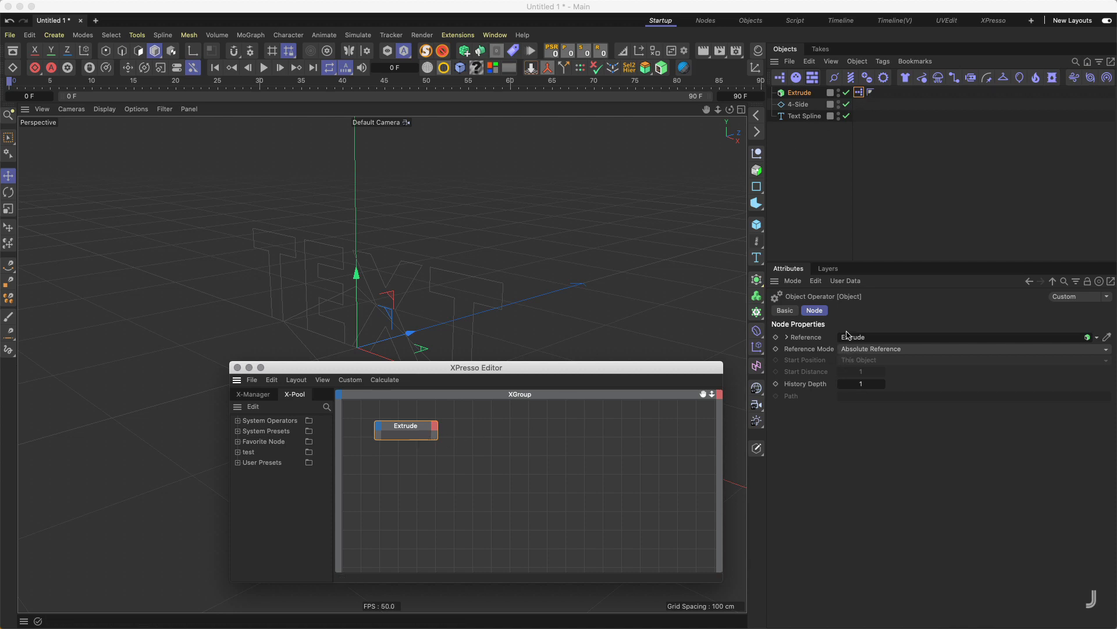
Step: Add the Extrude's Offset as an output port on its XPresso node and shift the editor slightly lower
{"action": "left_click", "coordinate": [830, 169]}
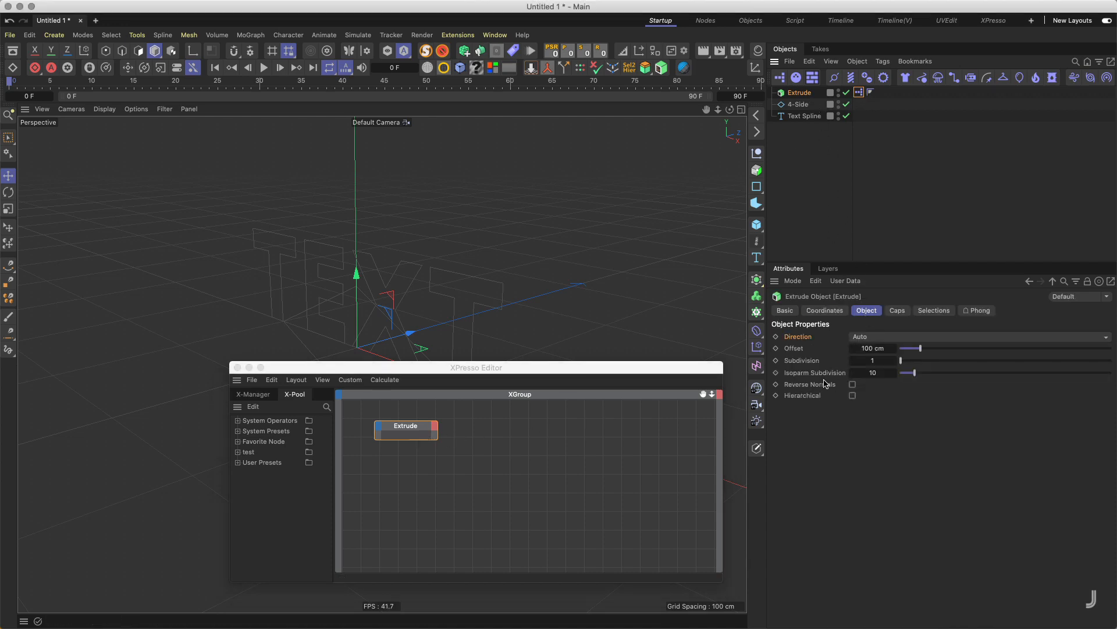
{"action": "left_click_drag", "start_coordinate": [795, 349], "coordinate": [401, 417]}
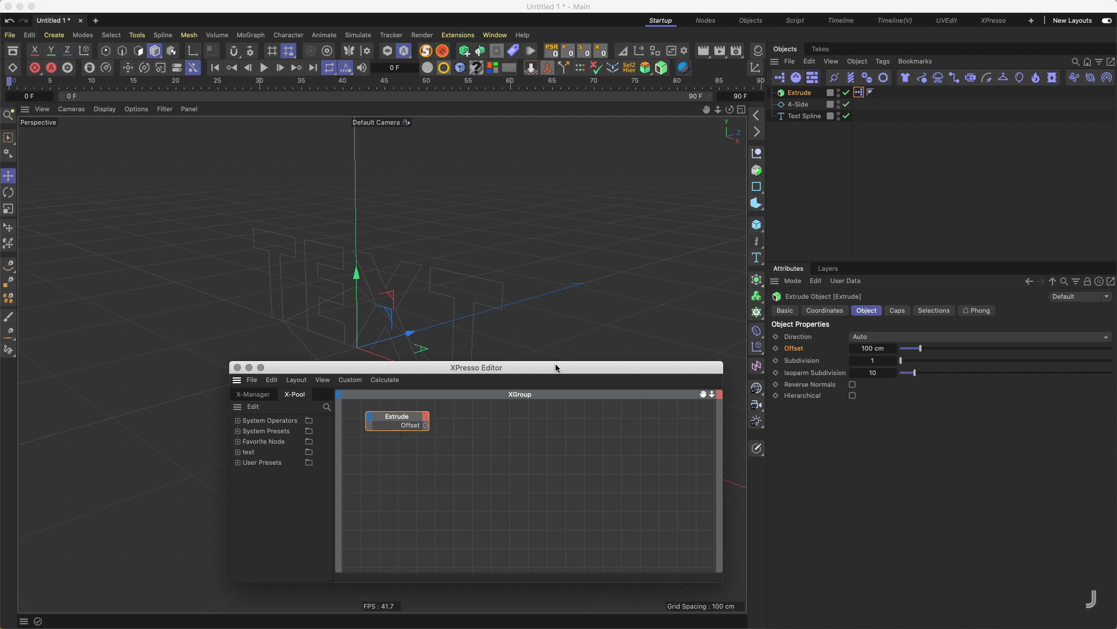
{"action": "left_click_drag", "start_coordinate": [556, 368], "coordinate": [555, 381]}
Step: Make the Text Spline a child of the Extrude and view the extruded text from the side
{"action": "left_click", "coordinate": [806, 118]}
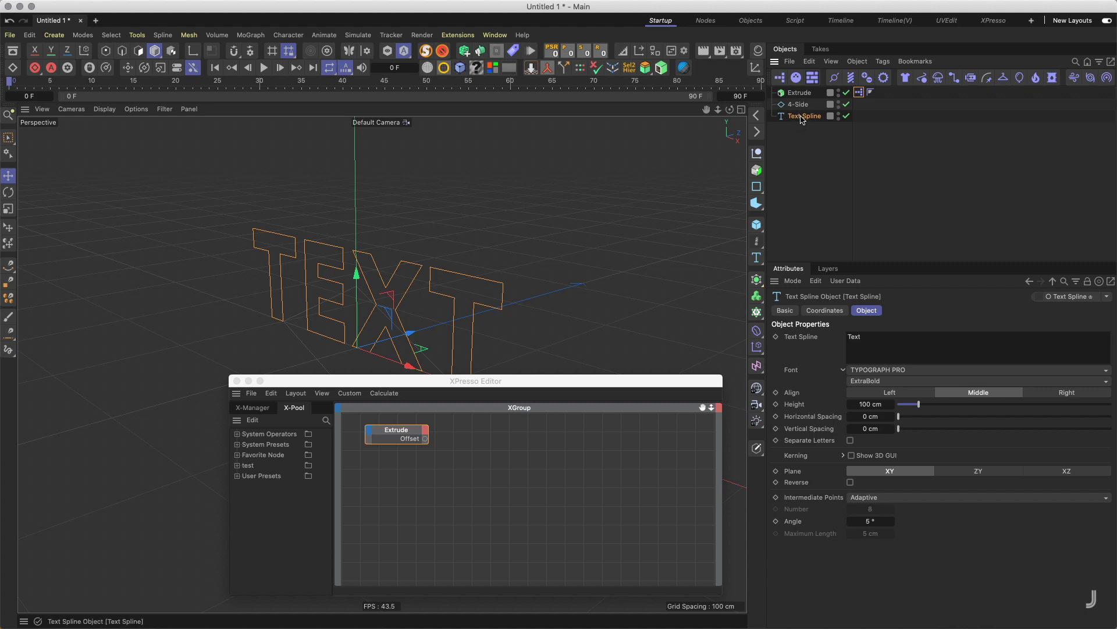
{"action": "left_click_drag", "start_coordinate": [799, 118], "coordinate": [804, 94]}
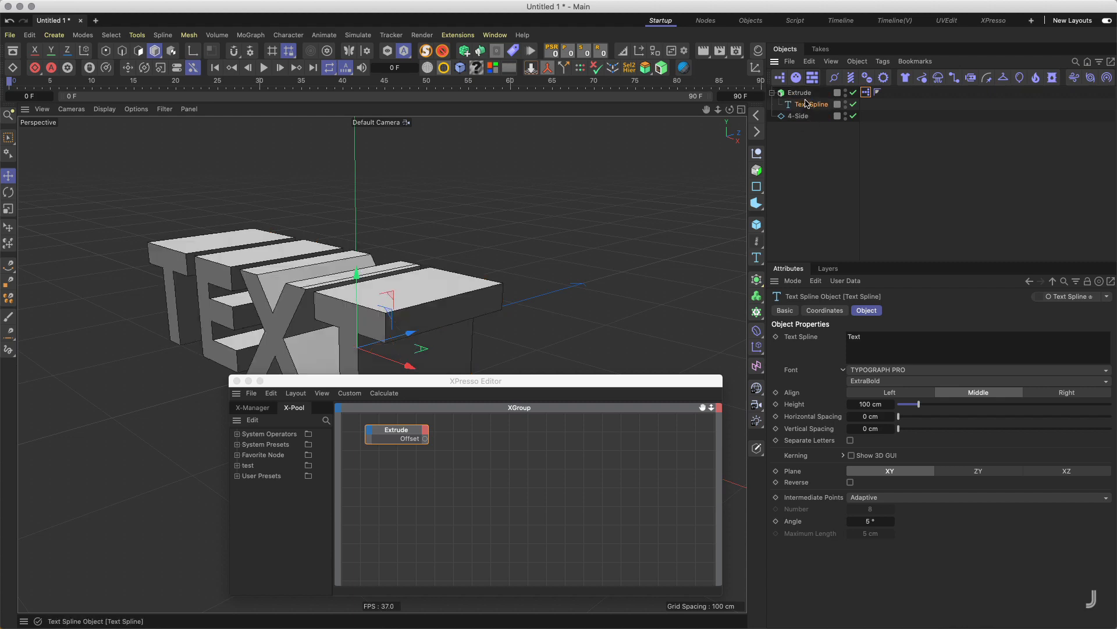
{"action": "middle_click_drag", "start_coordinate": [490, 290], "coordinate": [551, 269], "text": "alt"}
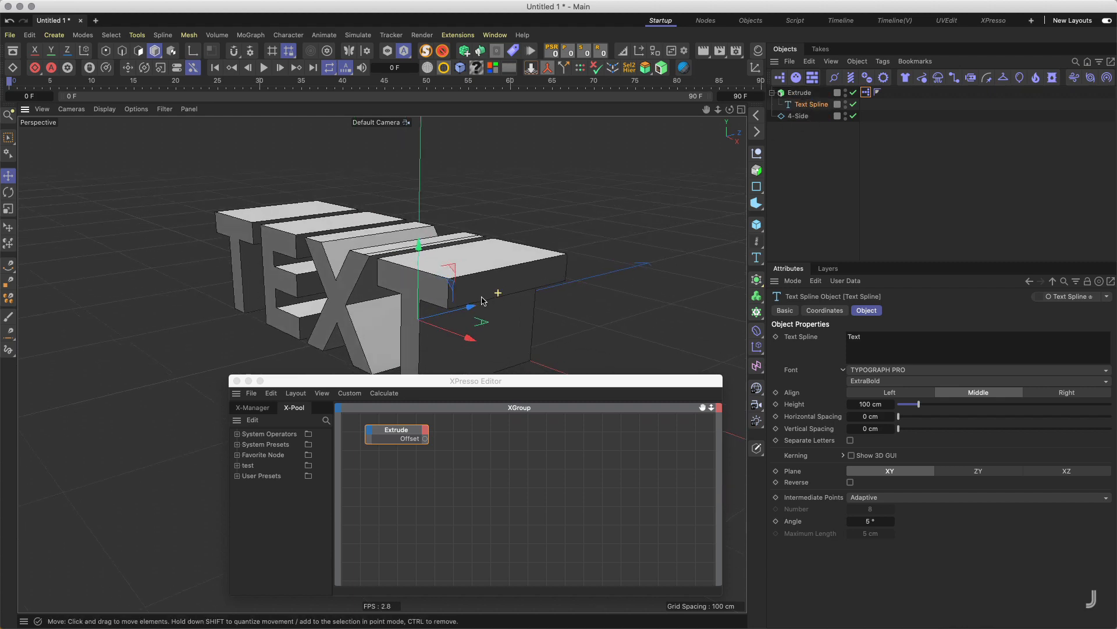
{"action": "left_click_drag", "start_coordinate": [499, 292], "coordinate": [472, 290], "text": "alt"}
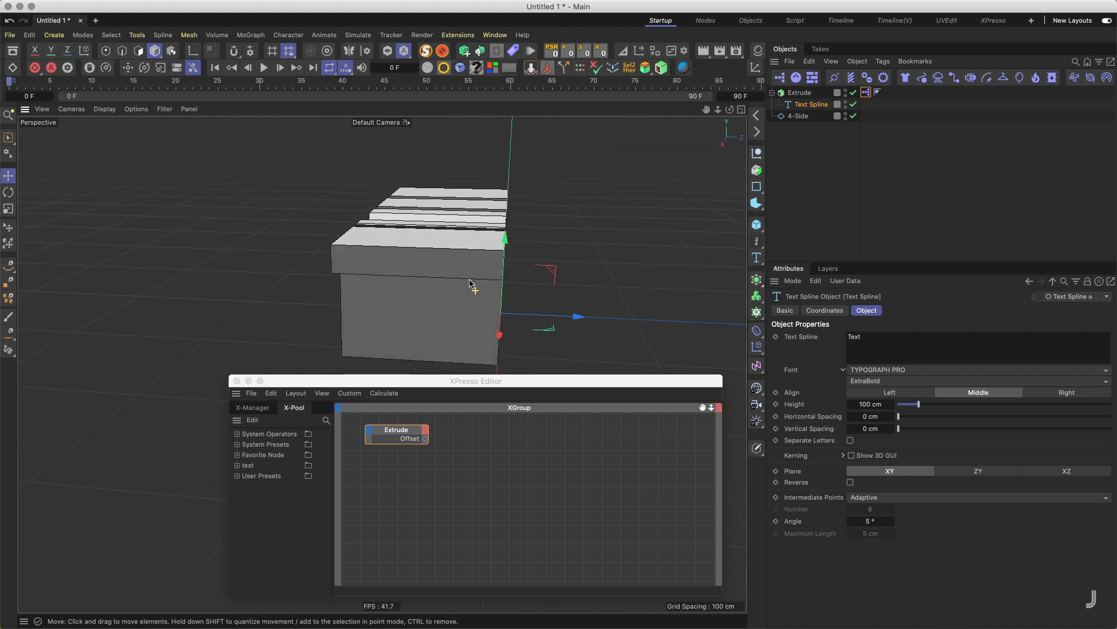
Step: Set the Text Spline's Z position to 50 cm and compare it with the Extrude's own axis
{"action": "left_click", "coordinate": [803, 92]}
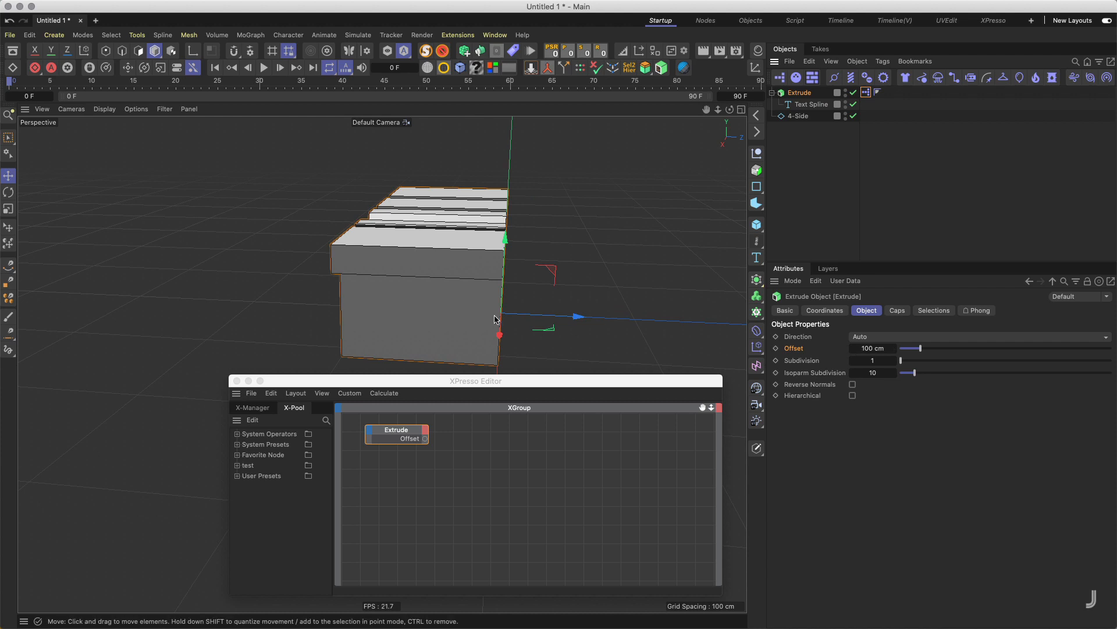
{"action": "left_click", "coordinate": [806, 105]}
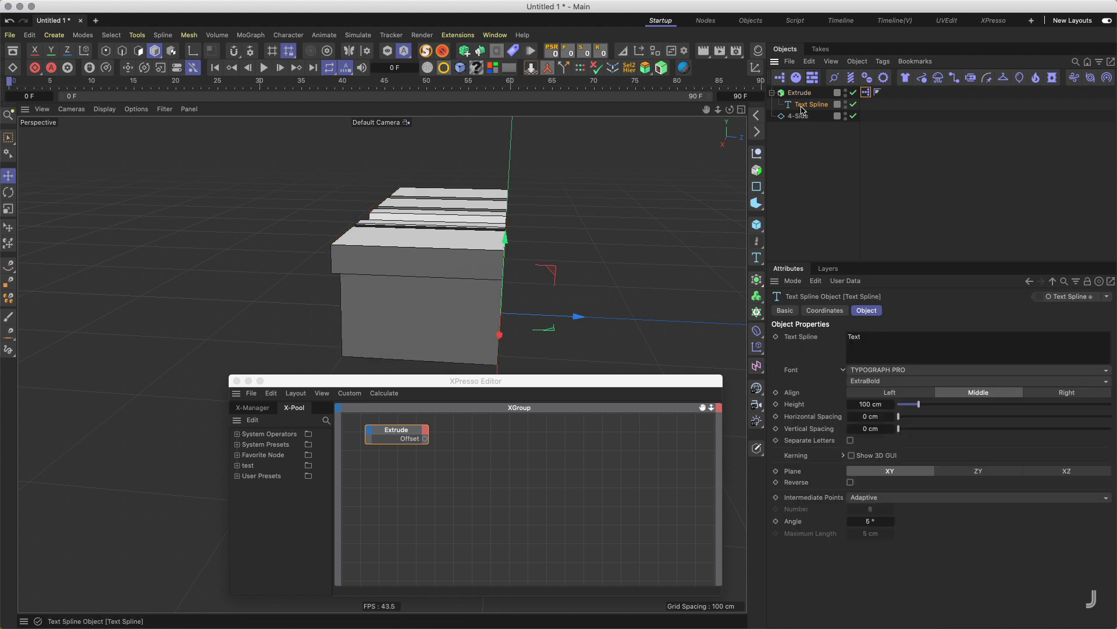
{"action": "left_click", "coordinate": [825, 311]}
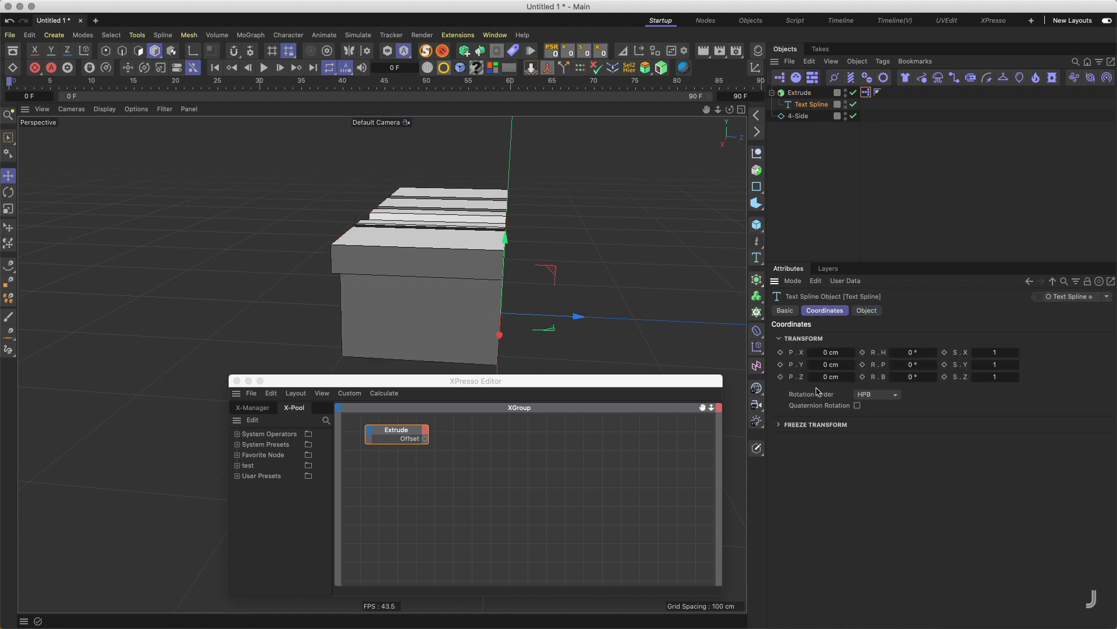
{"action": "left_click_drag", "start_coordinate": [826, 379], "coordinate": [856, 377]}
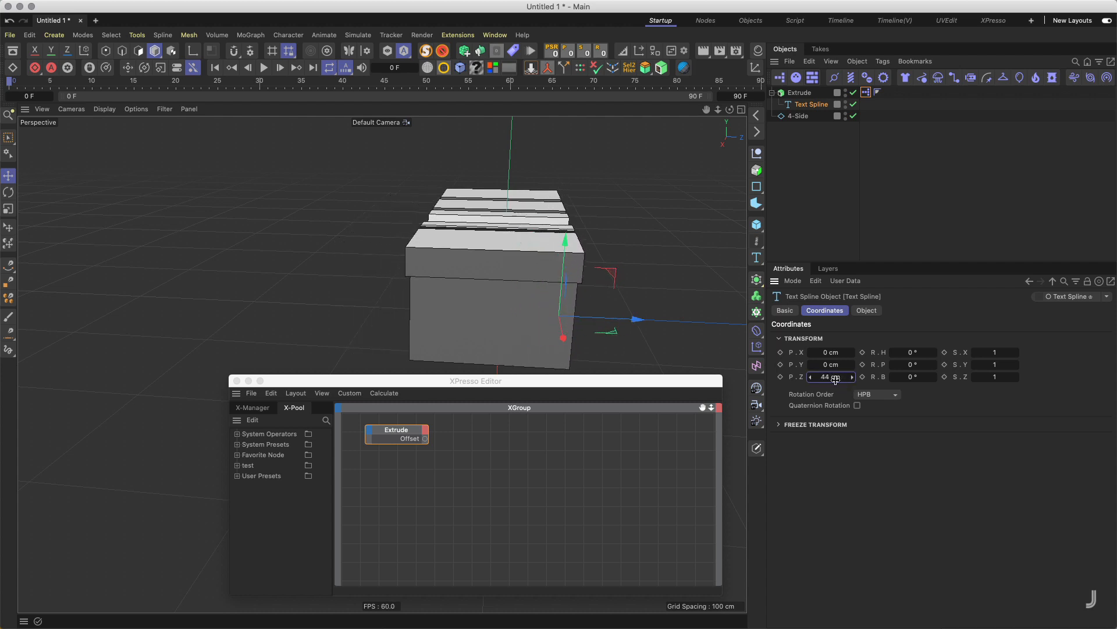
{"action": "left_click", "coordinate": [831, 378]}
{"action": "type", "text": "50"}
{"action": "key", "text": "Return"}
{"action": "left_click", "coordinate": [806, 94]}
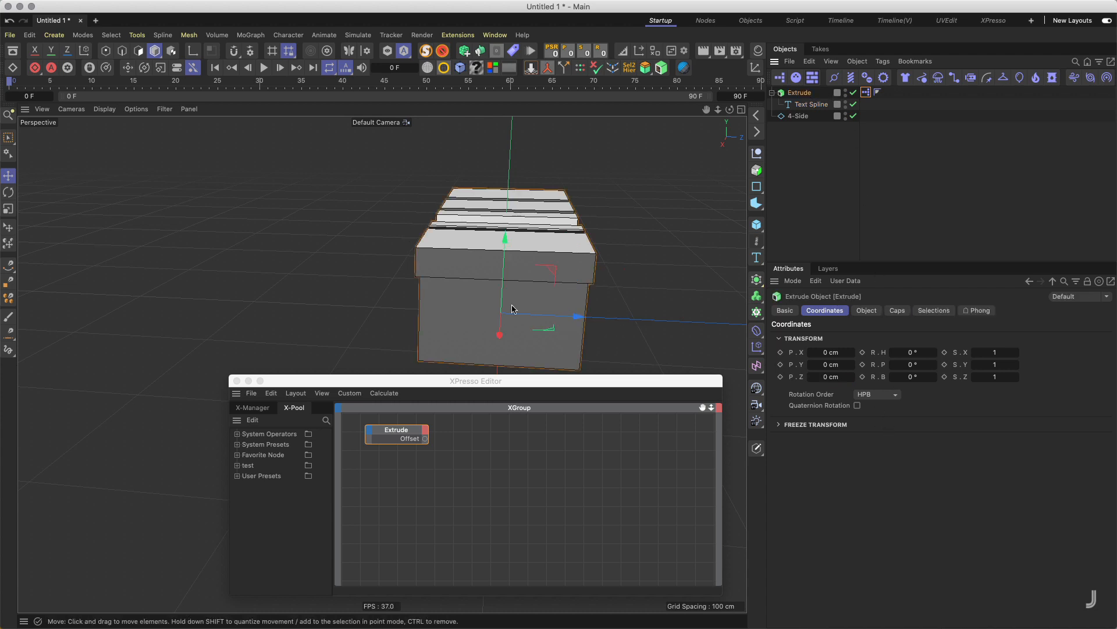
Step: Reset the Text Spline's Z position to 0 cm
{"action": "left_click", "coordinate": [808, 105]}
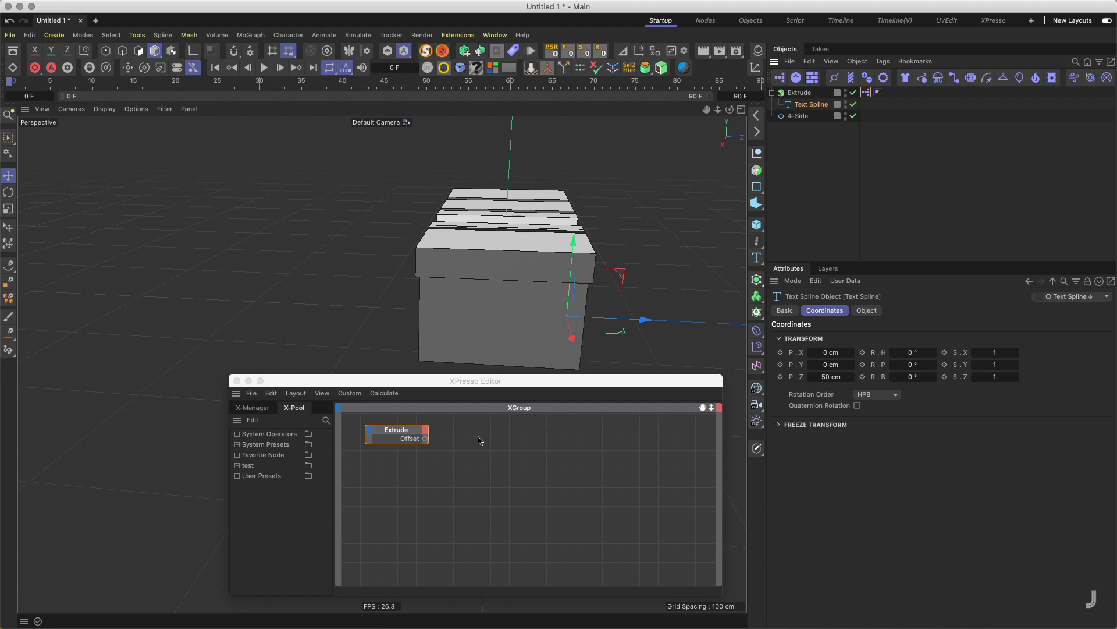
{"action": "type", "text": "0"}
{"action": "key", "text": "Return"}
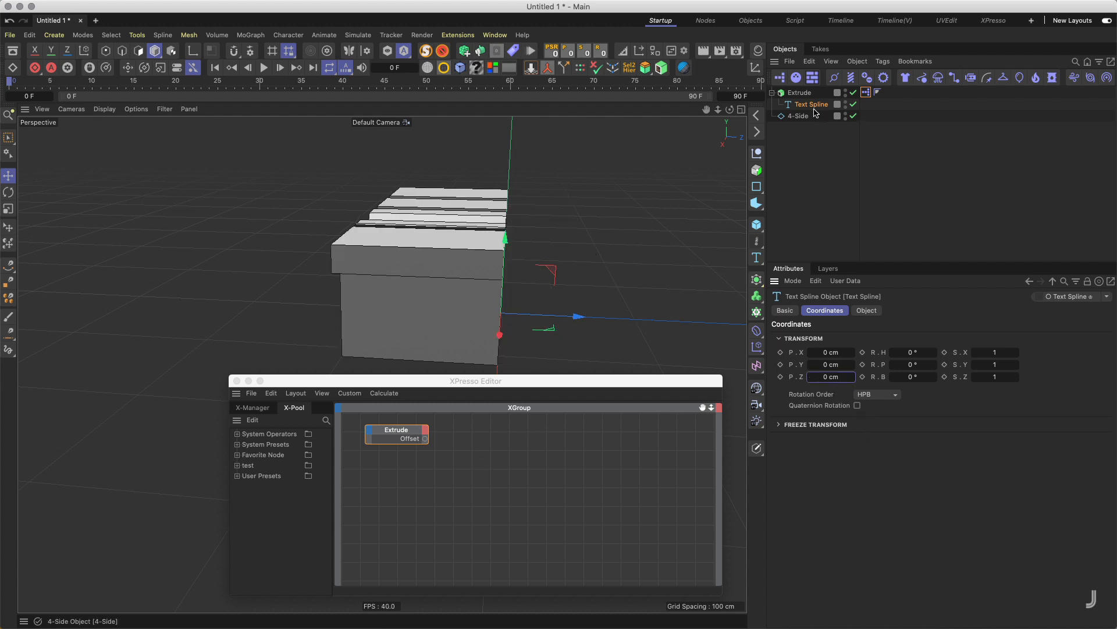
Step: Add the Text Spline as a second node in the XGroup, opposite the Extrude node, and widen it to show its name
{"action": "left_click_drag", "start_coordinate": [820, 106], "coordinate": [636, 441]}
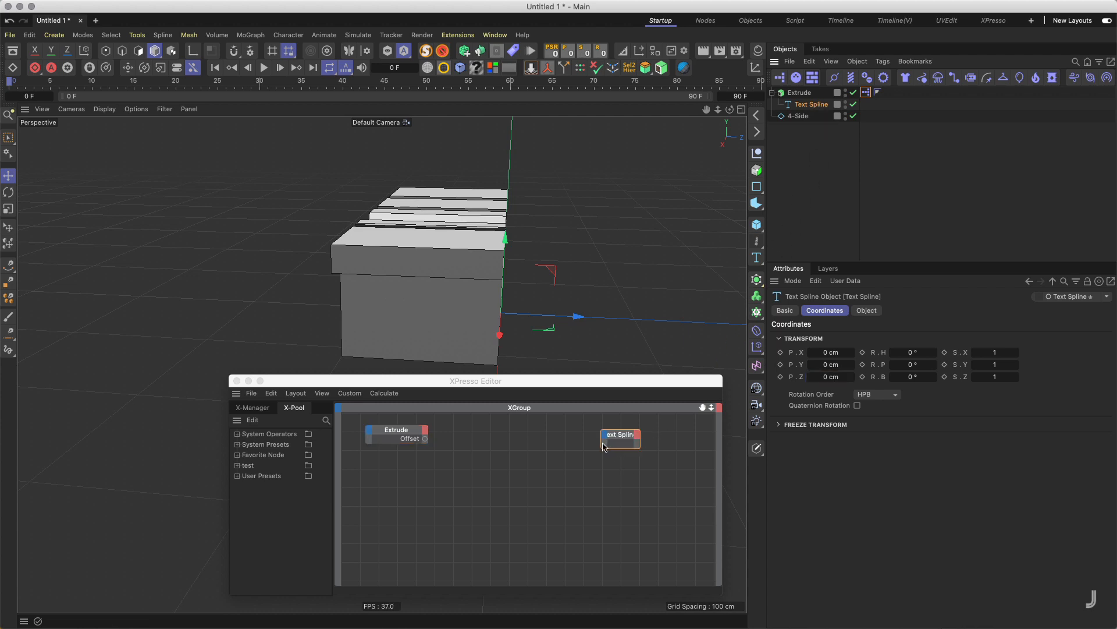
{"action": "left_click", "coordinate": [604, 444]}
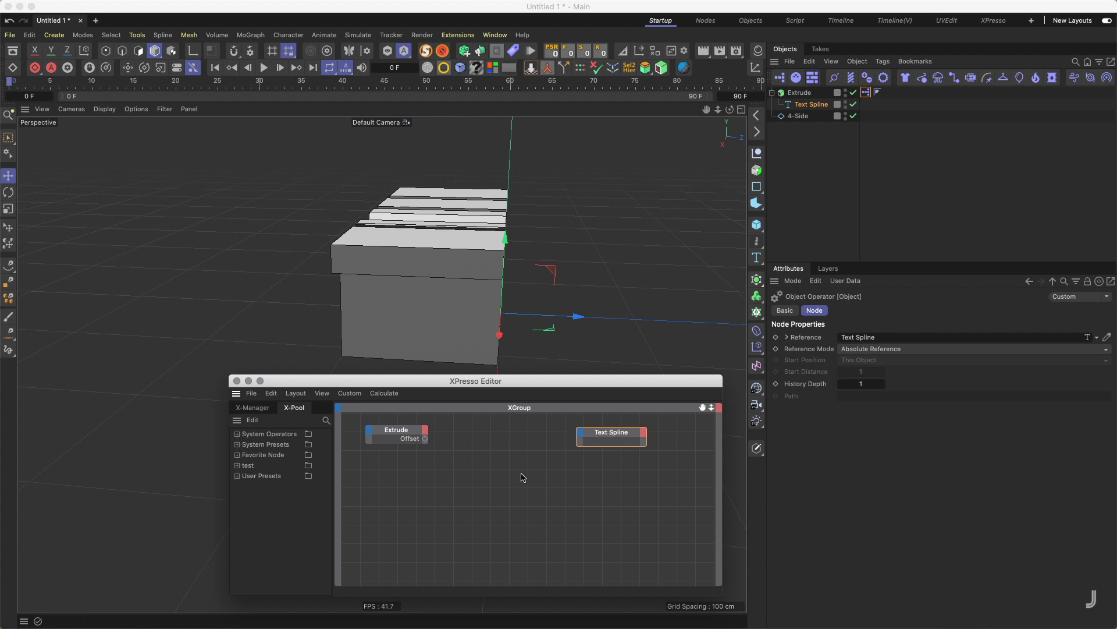
{"action": "left_click_drag", "start_coordinate": [618, 442], "coordinate": [613, 442]}
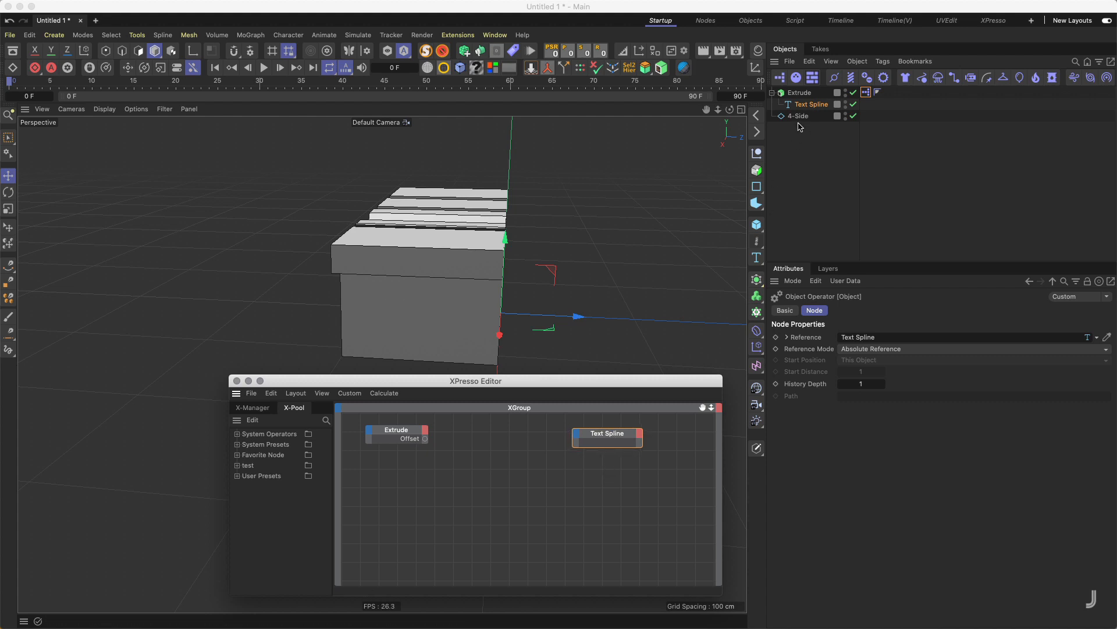
Step: Add the Text Spline's Z position as an input port on its XPresso node
{"action": "left_click", "coordinate": [809, 107]}
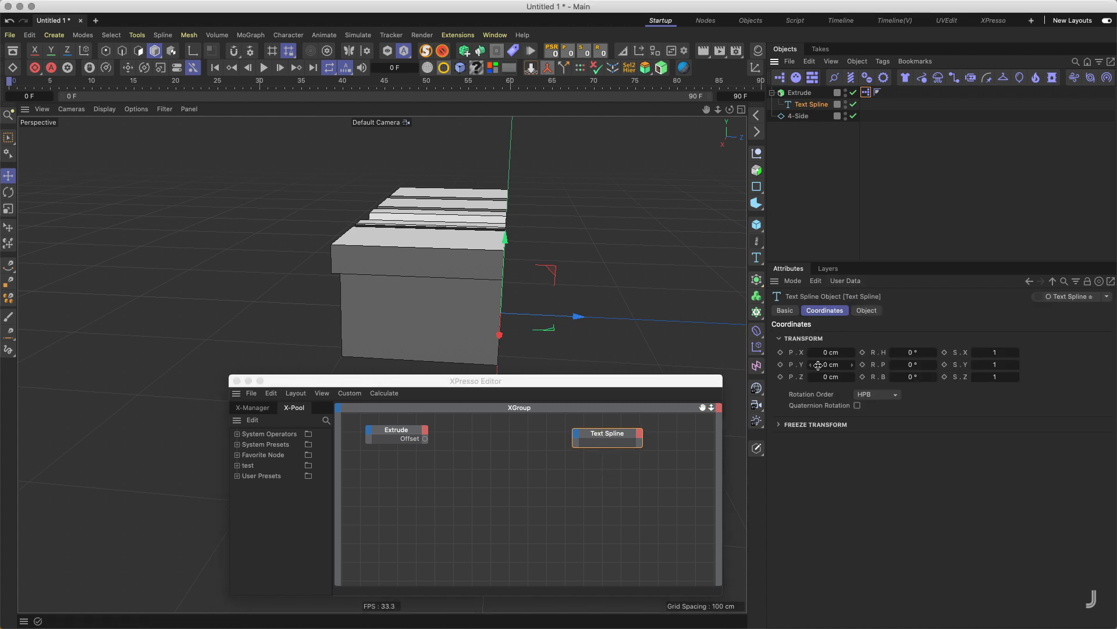
{"action": "left_click_drag", "start_coordinate": [801, 379], "coordinate": [583, 444]}
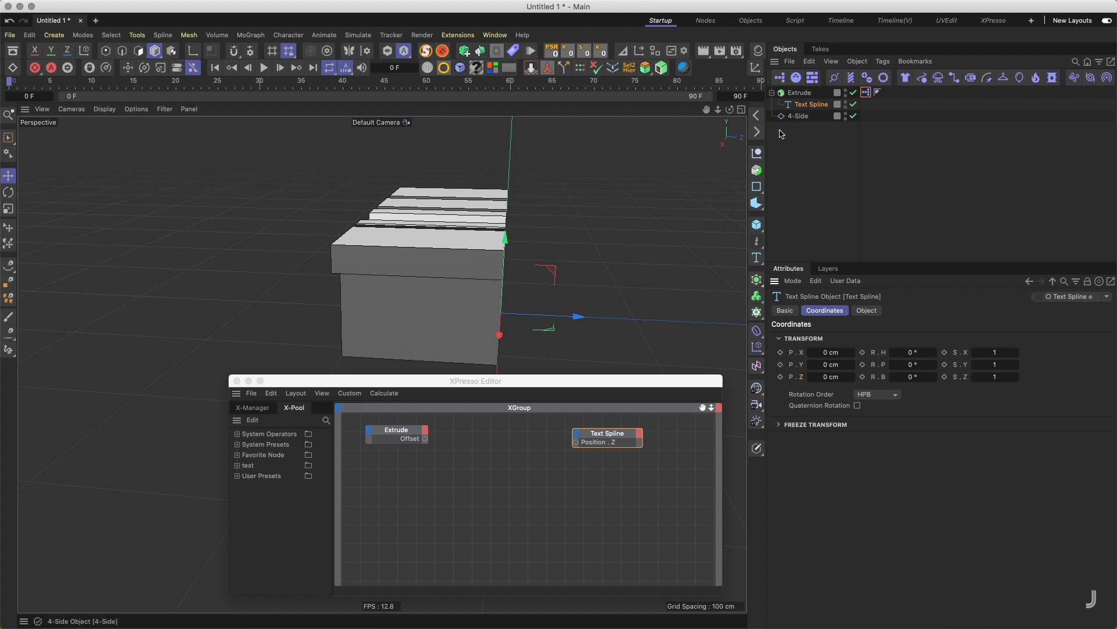
{"action": "left_click_drag", "start_coordinate": [478, 280], "coordinate": [553, 282], "text": "alt"}
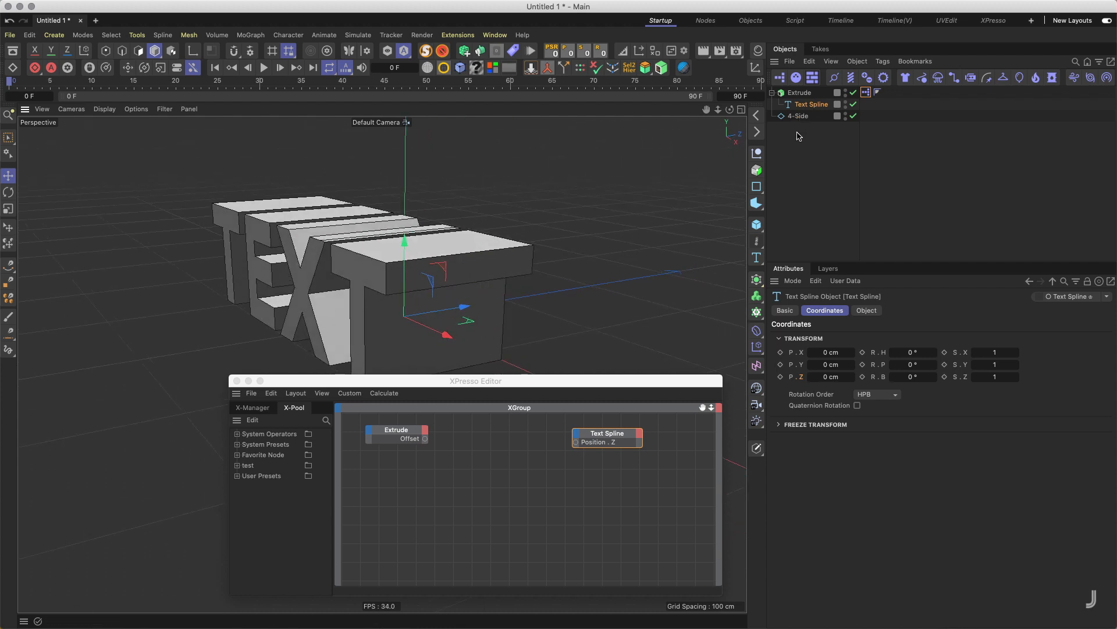
Step: Try the 4-Side spline under the Extrude in place of the Text Spline, and restore the original hierarchy
{"action": "left_click", "coordinate": [797, 136]}
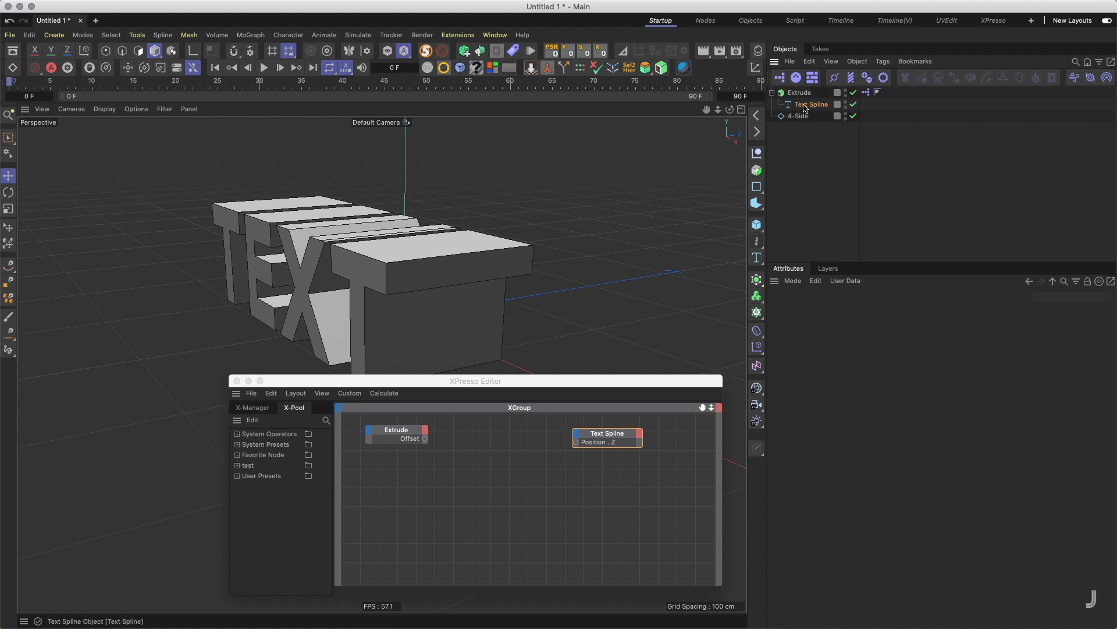
{"action": "mouse_move", "coordinate": [805, 108]}
{"action": "left_mouse_down"}
{"action": "mouse_move", "coordinate": [815, 90]}
{"action": "mouse_move", "coordinate": [806, 106]}
{"action": "left_mouse_up"}
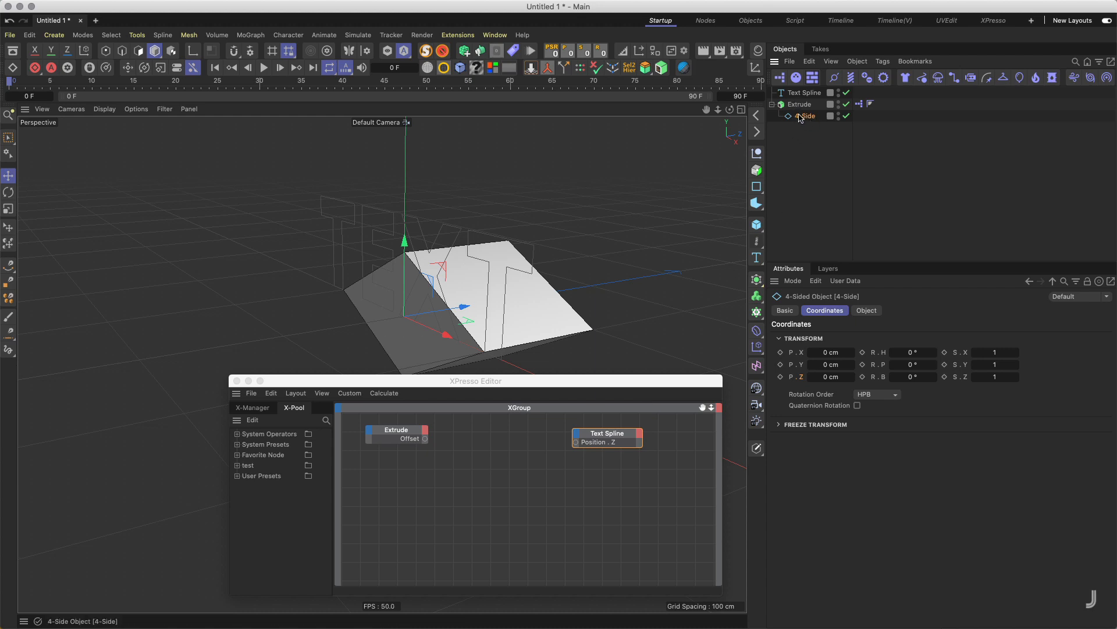
{"action": "left_click_drag", "start_coordinate": [802, 118], "coordinate": [802, 106]}
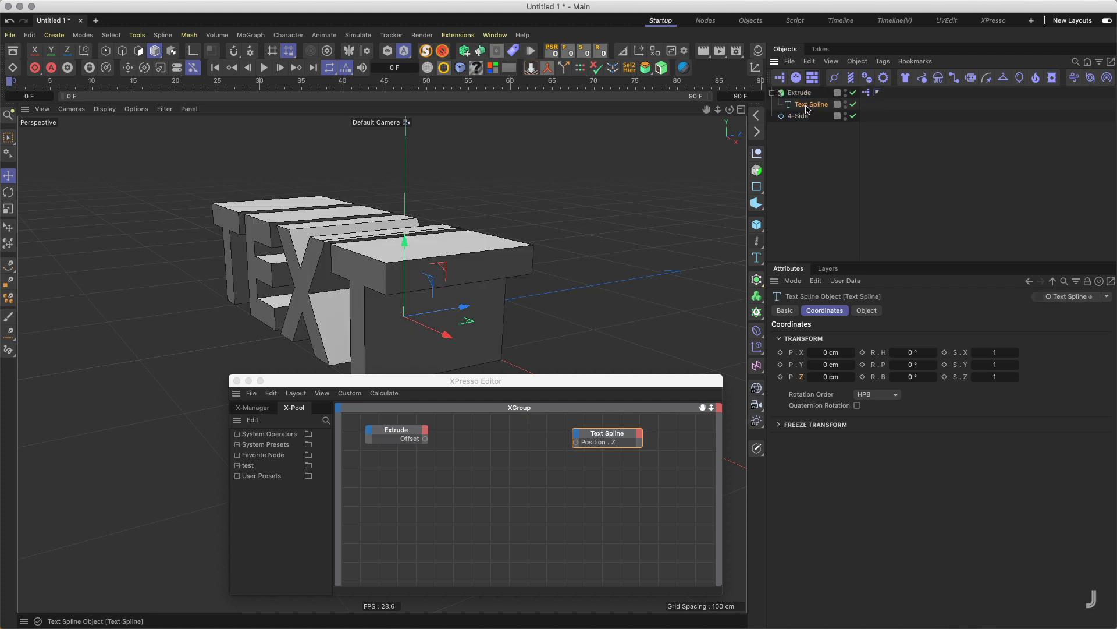
{"action": "double_click", "coordinate": [802, 105]}
{"action": "left_click", "coordinate": [813, 126]}
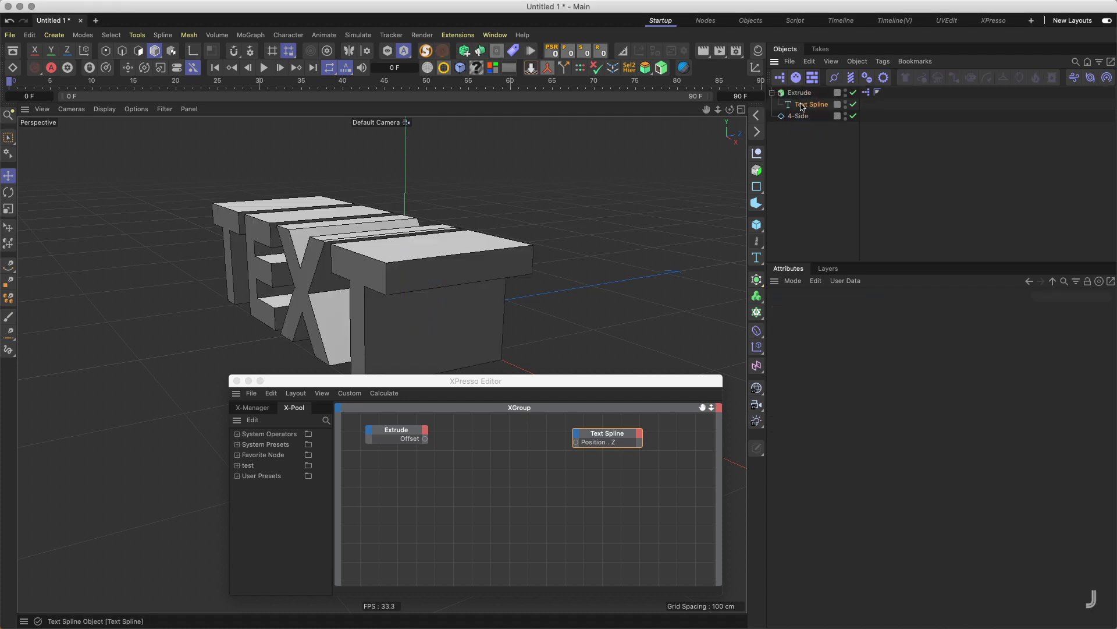
Step: Delete the Text Spline and make the 4-Side spline the child of the Extrude instead
{"action": "left_click", "coordinate": [801, 104]}
{"action": "key", "text": "Delete"}
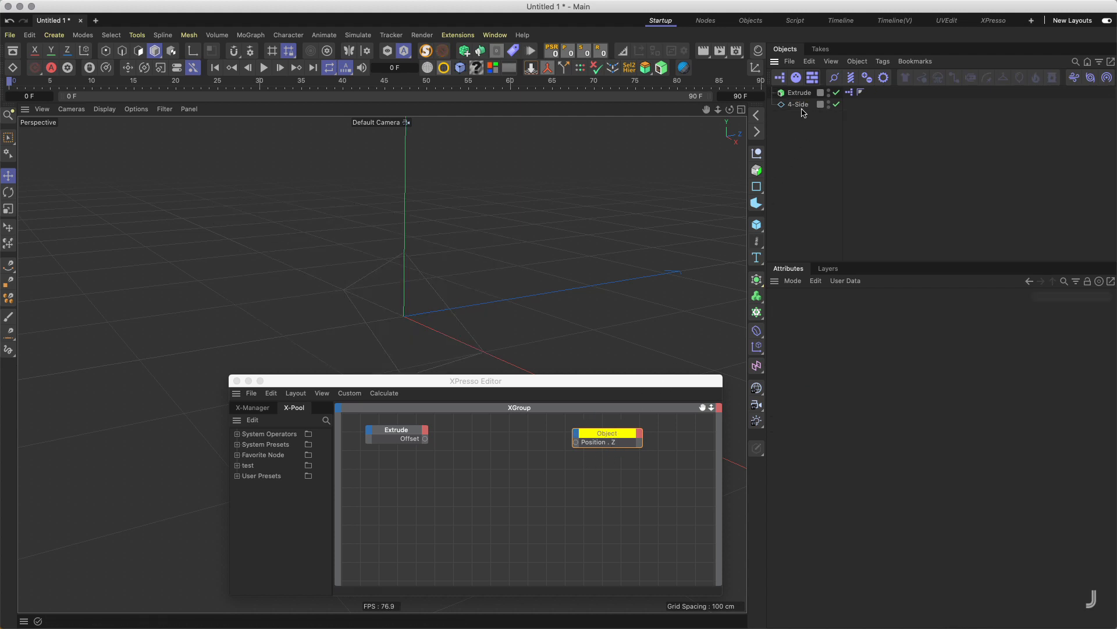
{"action": "left_click_drag", "start_coordinate": [797, 108], "coordinate": [806, 93]}
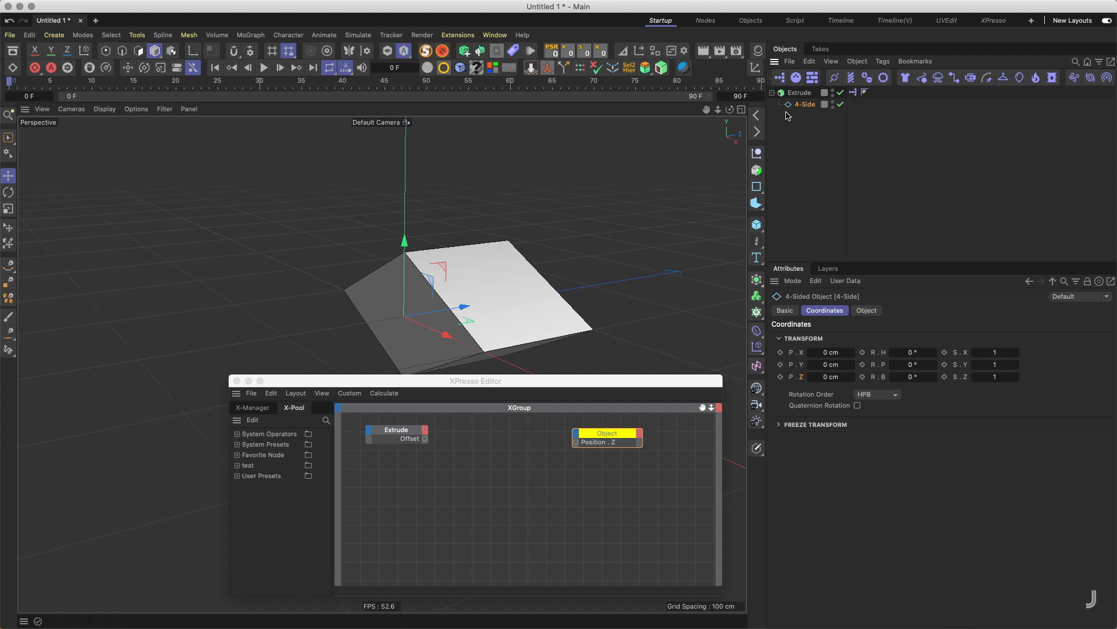
Step: Assign the 4-Side spline as the reference of the unlinked Object node and move the node a little closer to the Extrude node
{"action": "left_click", "coordinate": [613, 436]}
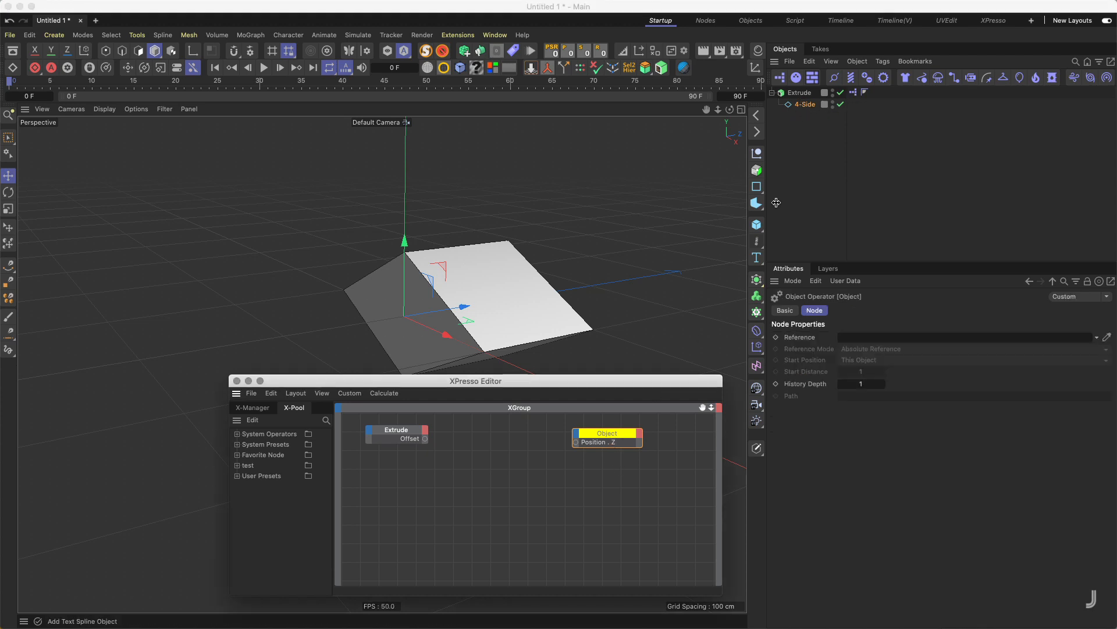
{"action": "left_click_drag", "start_coordinate": [805, 104], "coordinate": [611, 445]}
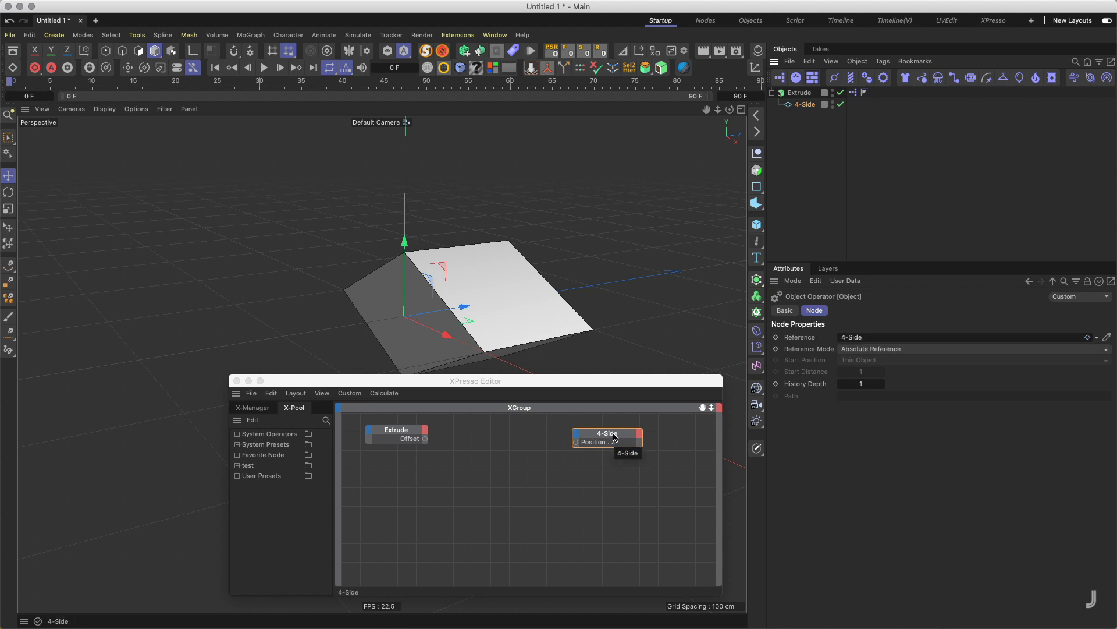
{"action": "left_click_drag", "start_coordinate": [620, 436], "coordinate": [605, 436]}
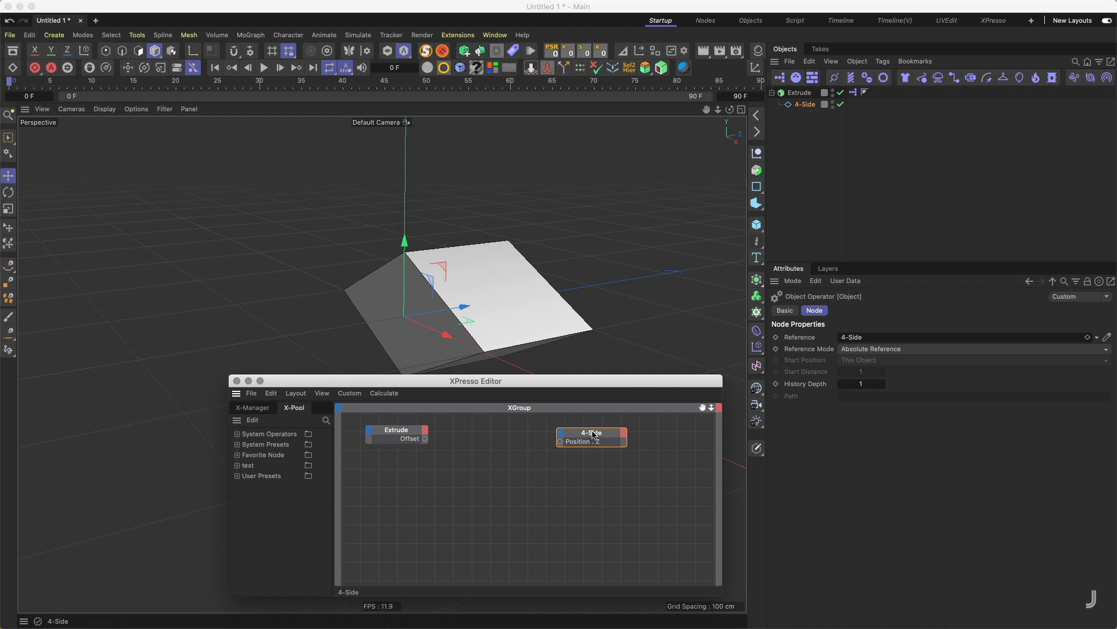
{"action": "left_click_drag", "start_coordinate": [581, 442], "coordinate": [573, 440]}
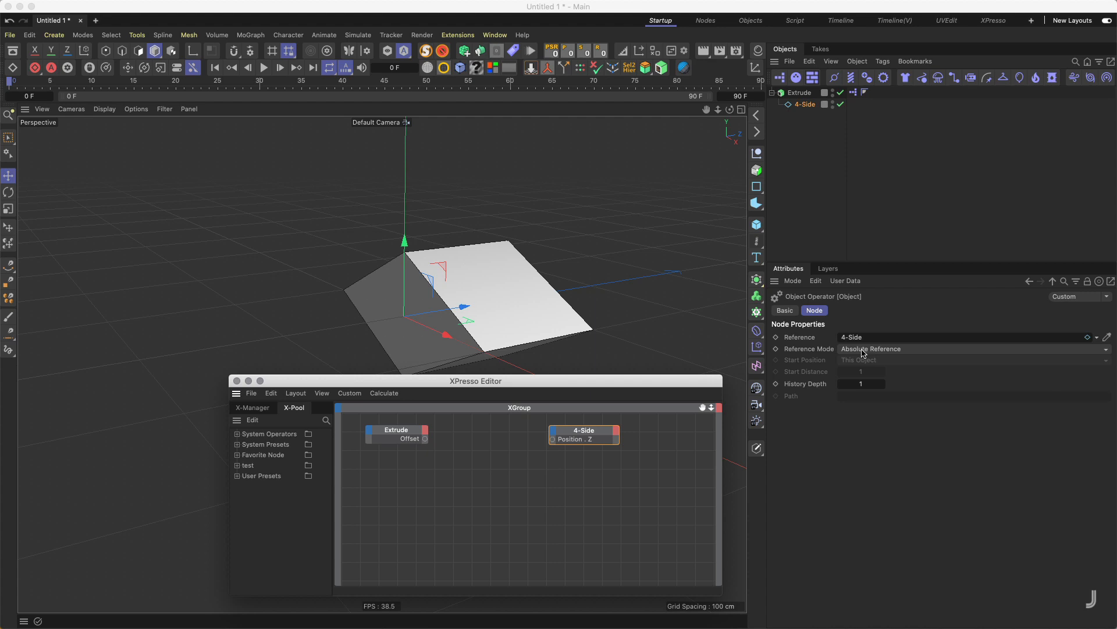
Step: Reference the Extrude in the Position . Z node, with Reference Mode Use Start Position and Start Position Down in Hierarchy
{"action": "left_click", "coordinate": [802, 340]}
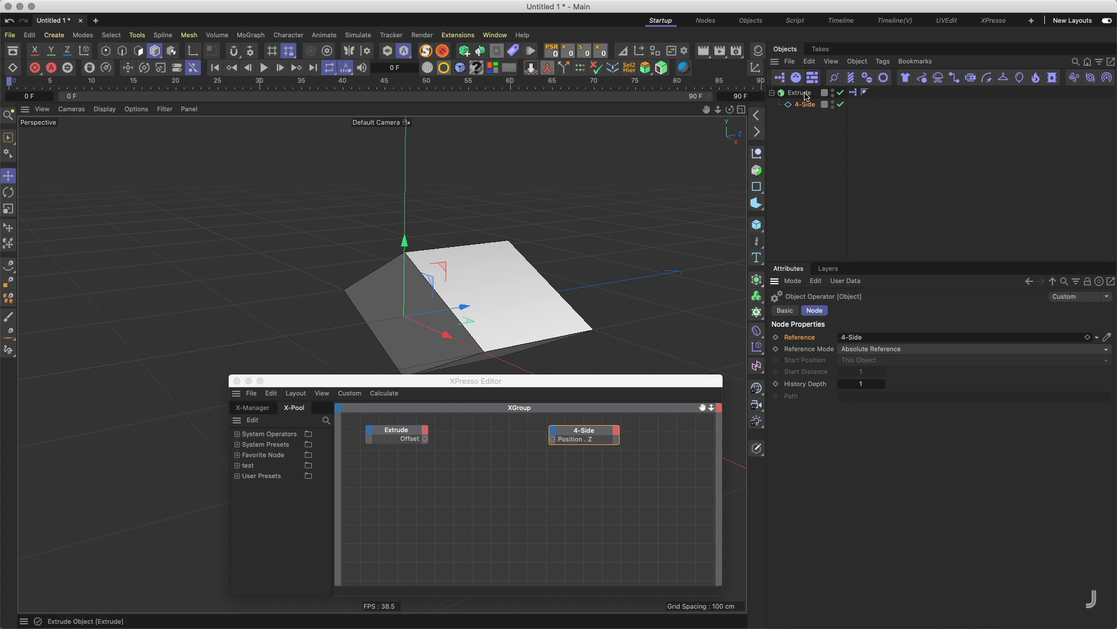
{"action": "left_click_drag", "start_coordinate": [808, 96], "coordinate": [853, 339]}
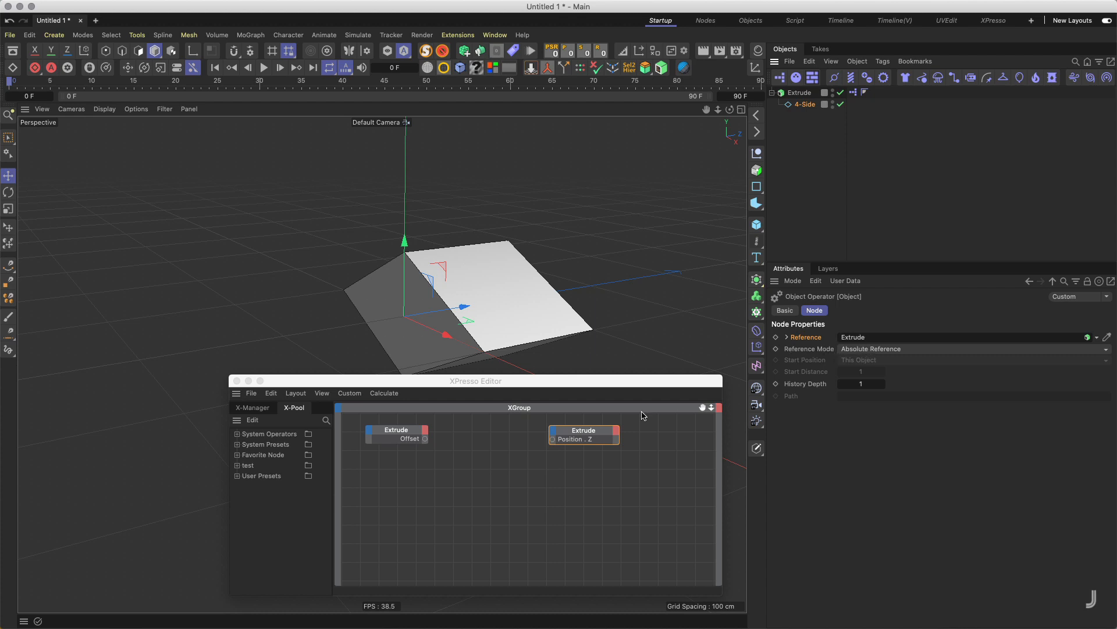
{"action": "left_click", "coordinate": [873, 350]}
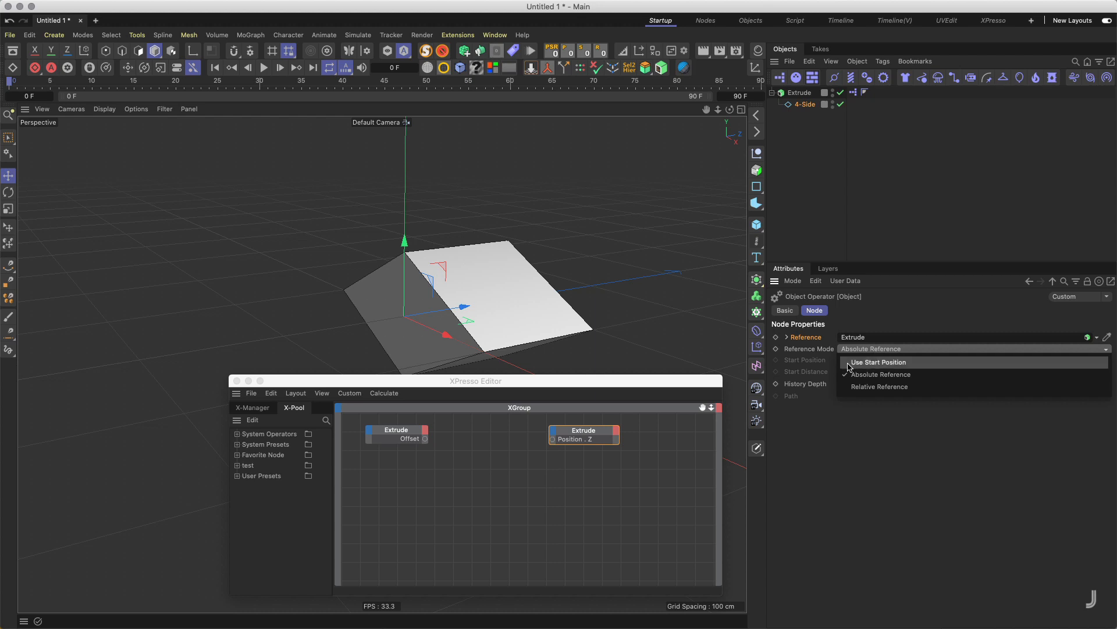
{"action": "left_click", "coordinate": [882, 365]}
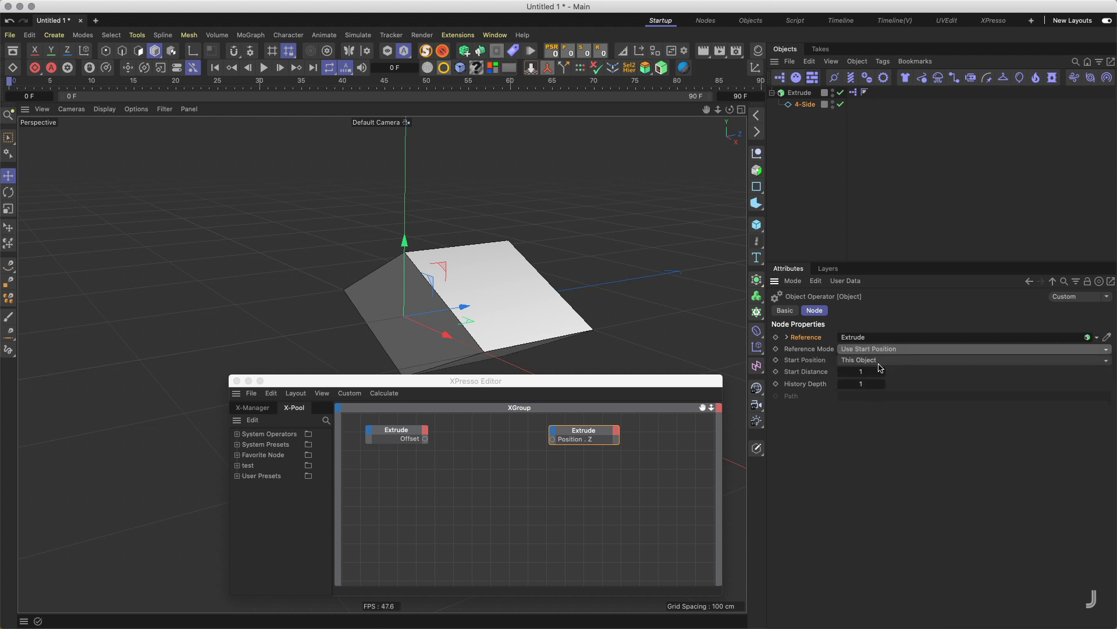
{"action": "left_click", "coordinate": [887, 364]}
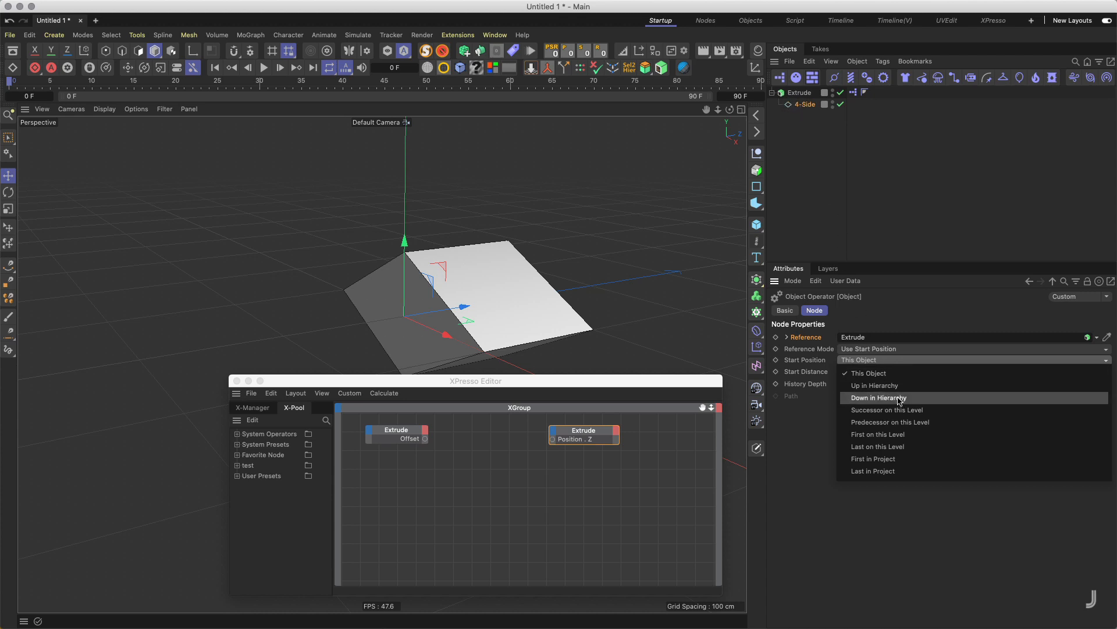
{"action": "left_click", "coordinate": [900, 401]}
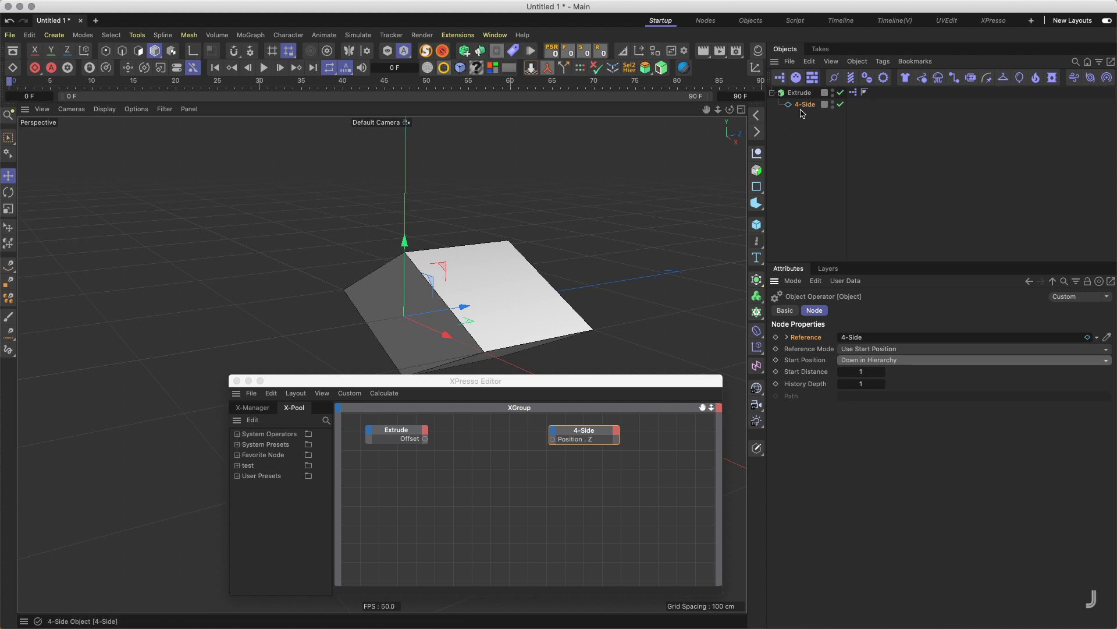
Step: Delete the 4-Side spline and make a new Text Spline the child of the Extrude
{"action": "left_click", "coordinate": [804, 105]}
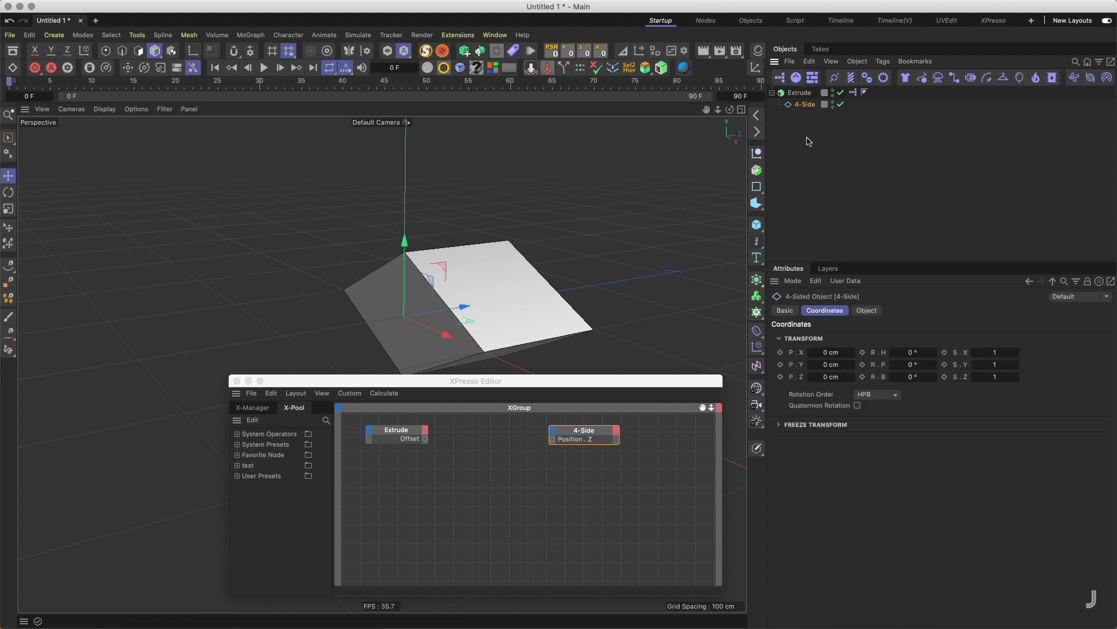
{"action": "key", "text": "Delete"}
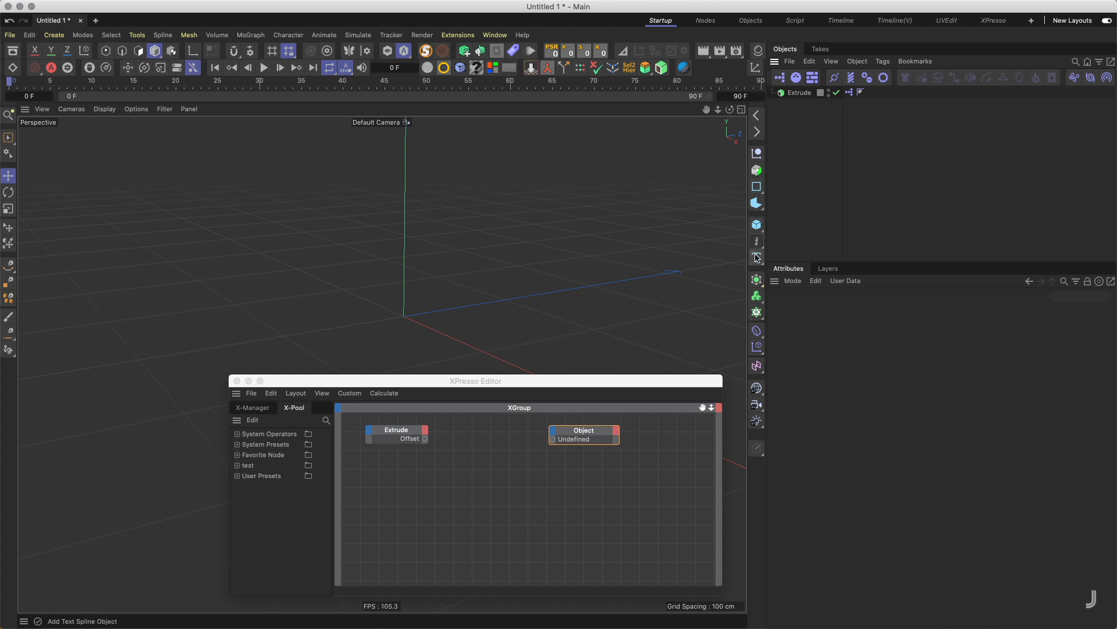
{"action": "left_click_drag", "start_coordinate": [757, 257], "coordinate": [799, 275]}
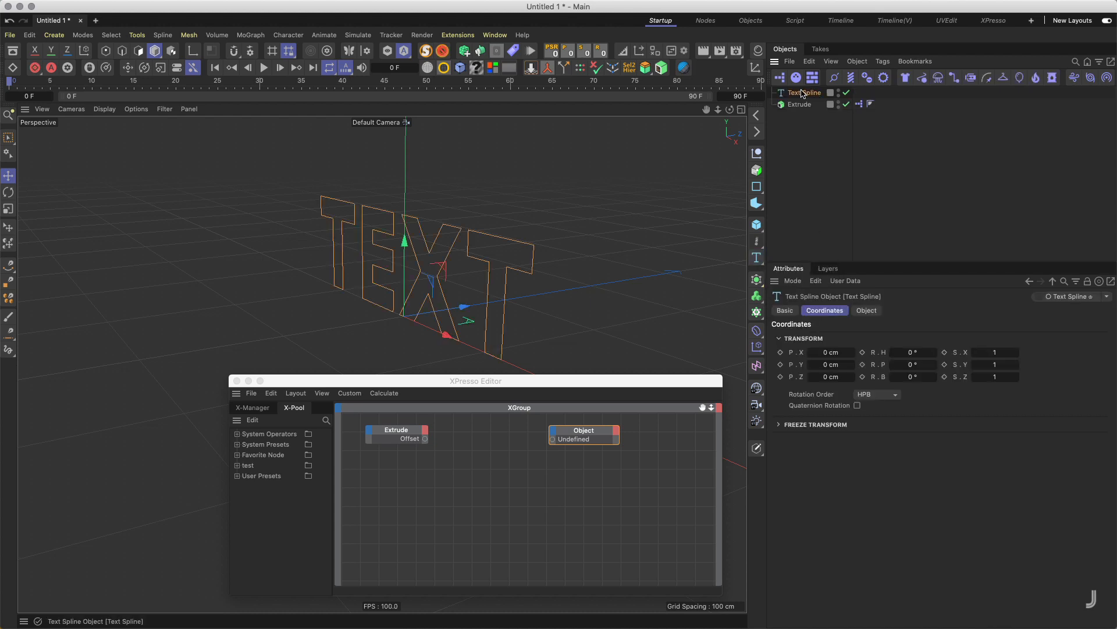
{"action": "left_click_drag", "start_coordinate": [802, 93], "coordinate": [810, 109]}
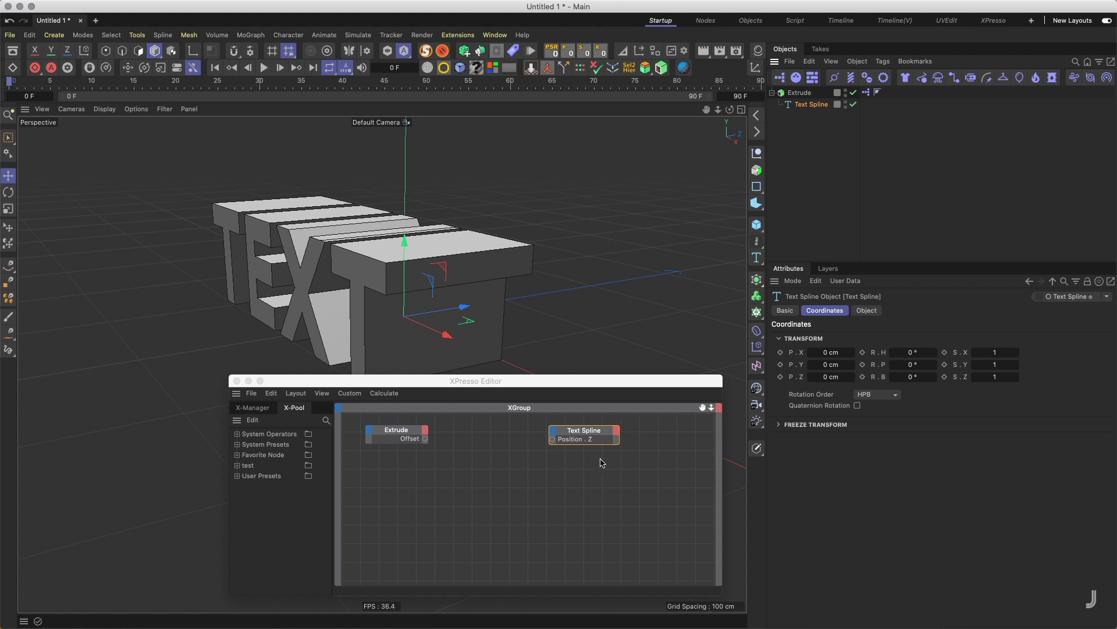
Step: Add a Math node between the Extrude and Text Spline nodes and connect the Extrude's Offset to its first input
{"action": "left_click_drag", "start_coordinate": [583, 431], "coordinate": [616, 430]}
{"action": "left_click_drag", "start_coordinate": [454, 382], "coordinate": [433, 387]}
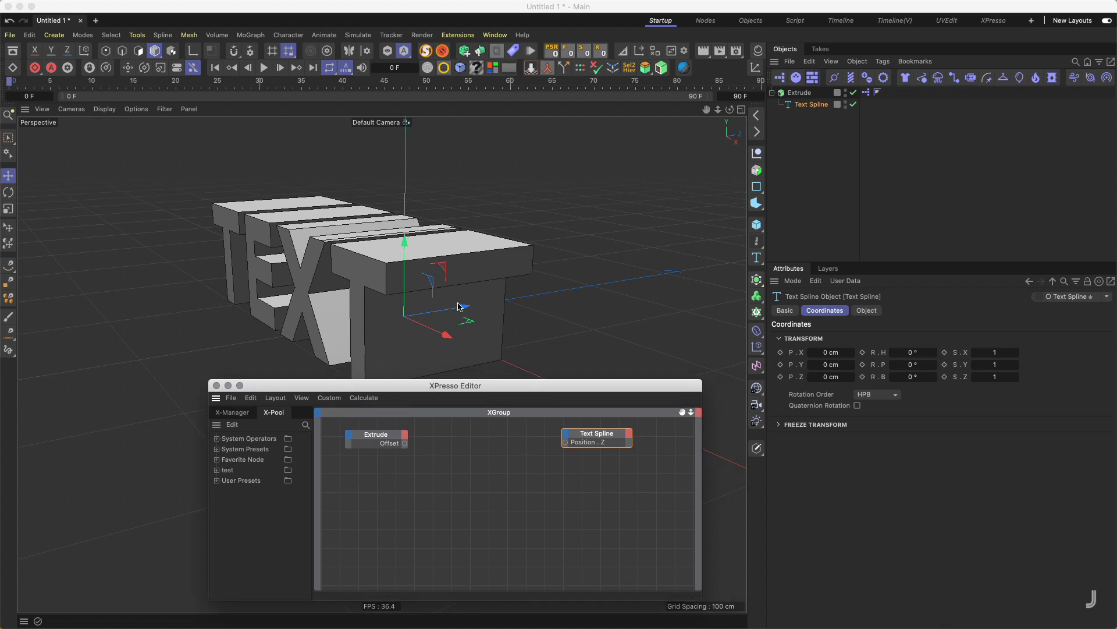
{"action": "mouse_move", "coordinate": [482, 310]}
{"action": "left_mouse_down", "text": "alt"}
{"action": "mouse_move", "coordinate": [431, 307]}
{"action": "mouse_move", "coordinate": [466, 300]}
{"action": "left_mouse_up", "text": "alt"}
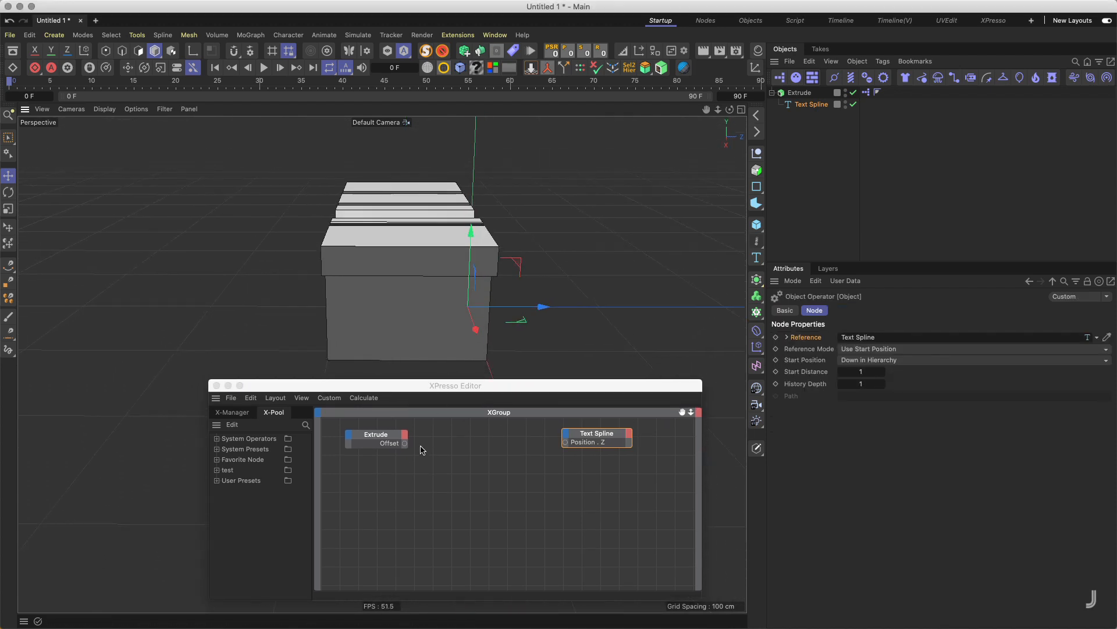
{"action": "right_click", "coordinate": [453, 443]}
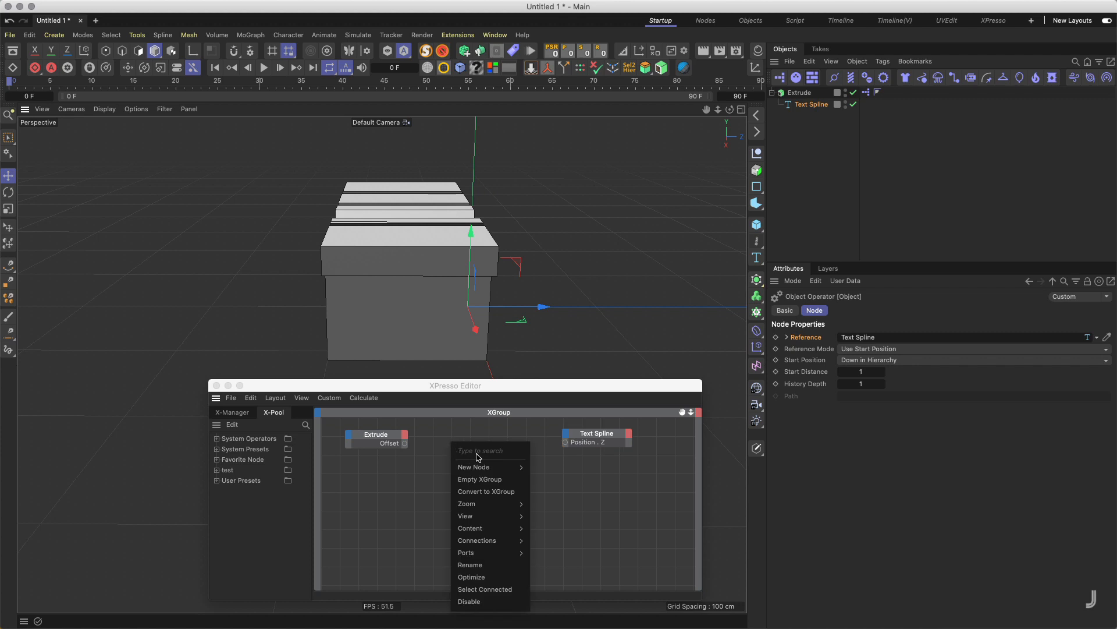
{"action": "type", "text": "mat"}
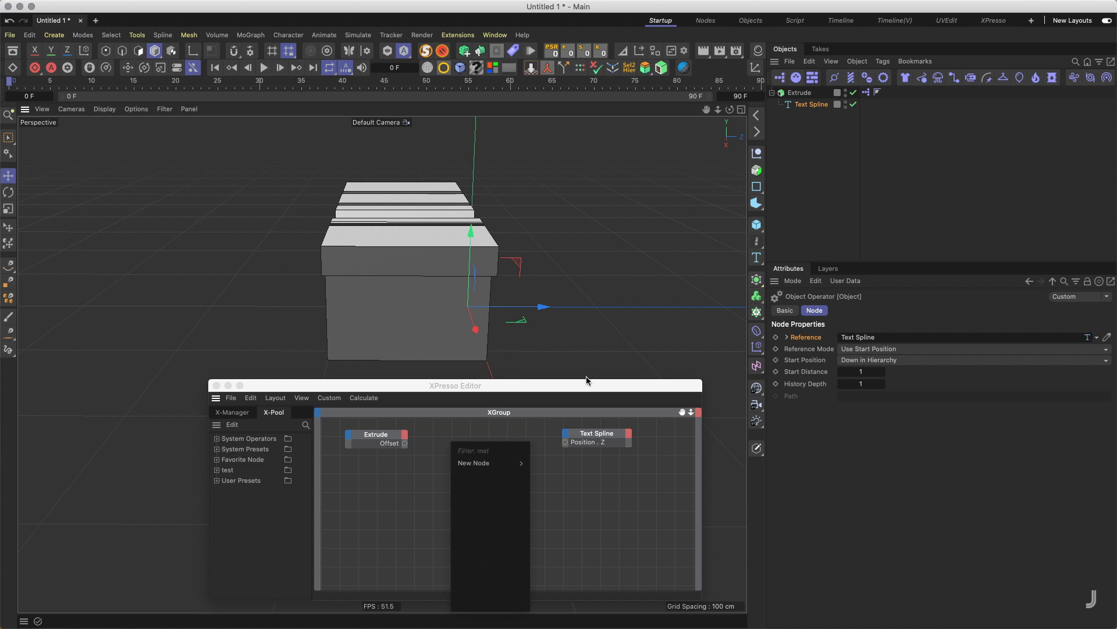
{"action": "mouse_move", "coordinate": [483, 463]}
{"action": "mouse_move", "coordinate": [558, 465]}
{"action": "mouse_move", "coordinate": [617, 467]}
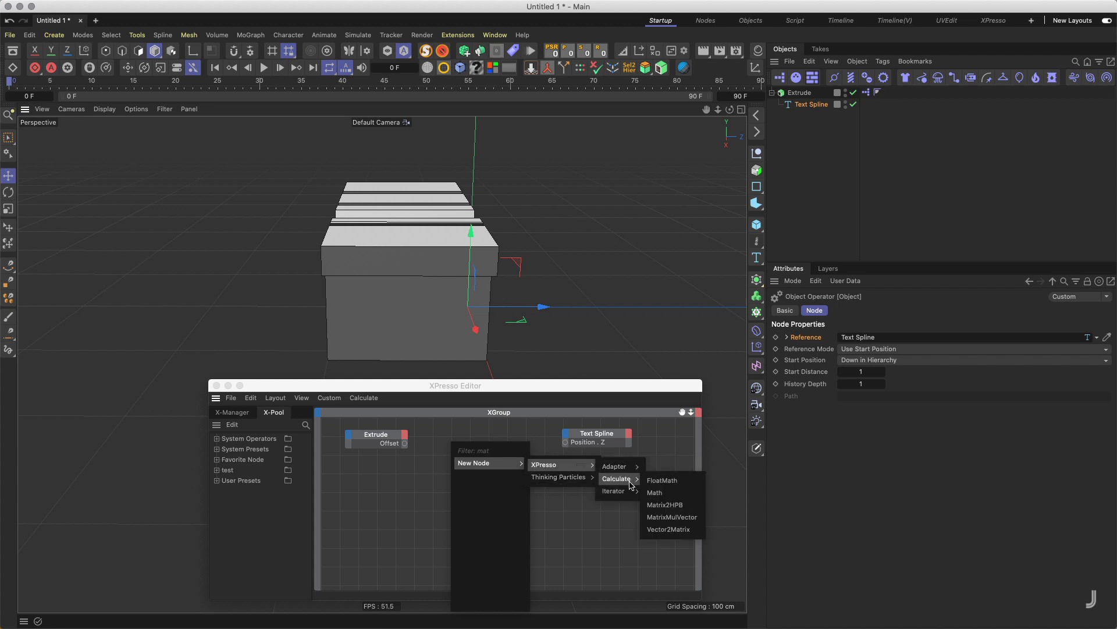
{"action": "left_click", "coordinate": [663, 492]}
{"action": "mouse_move", "coordinate": [448, 437]}
{"action": "left_mouse_down"}
{"action": "mouse_move", "coordinate": [468, 438]}
{"action": "mouse_move", "coordinate": [433, 443]}
{"action": "mouse_move", "coordinate": [465, 441]}
{"action": "left_mouse_up"}
Step: Set the Math node to Multiply with Input [2] at 0.5, and connect its output to the Text Spline's Position . Z
{"action": "left_click", "coordinate": [897, 349]}
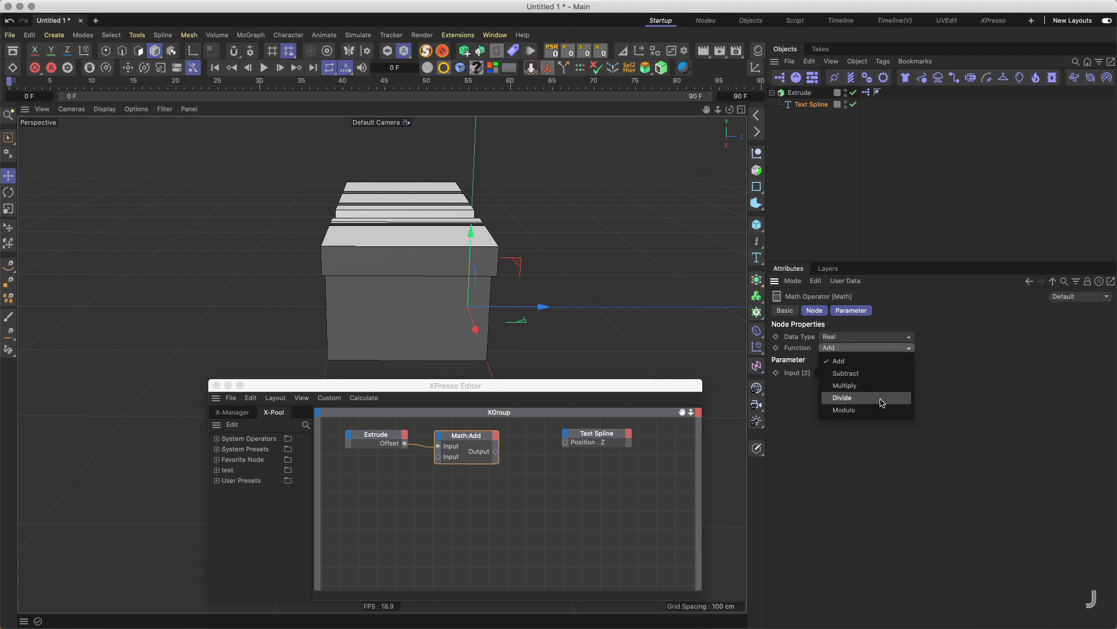
{"action": "left_click", "coordinate": [881, 402]}
{"action": "left_click", "coordinate": [861, 349]}
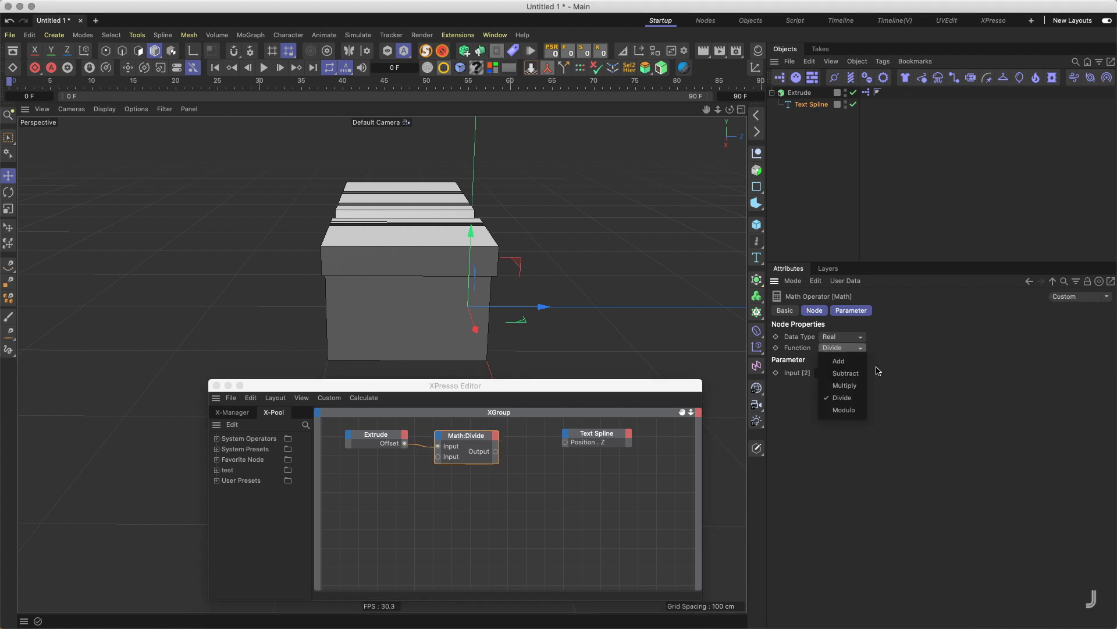
{"action": "left_click", "coordinate": [860, 387]}
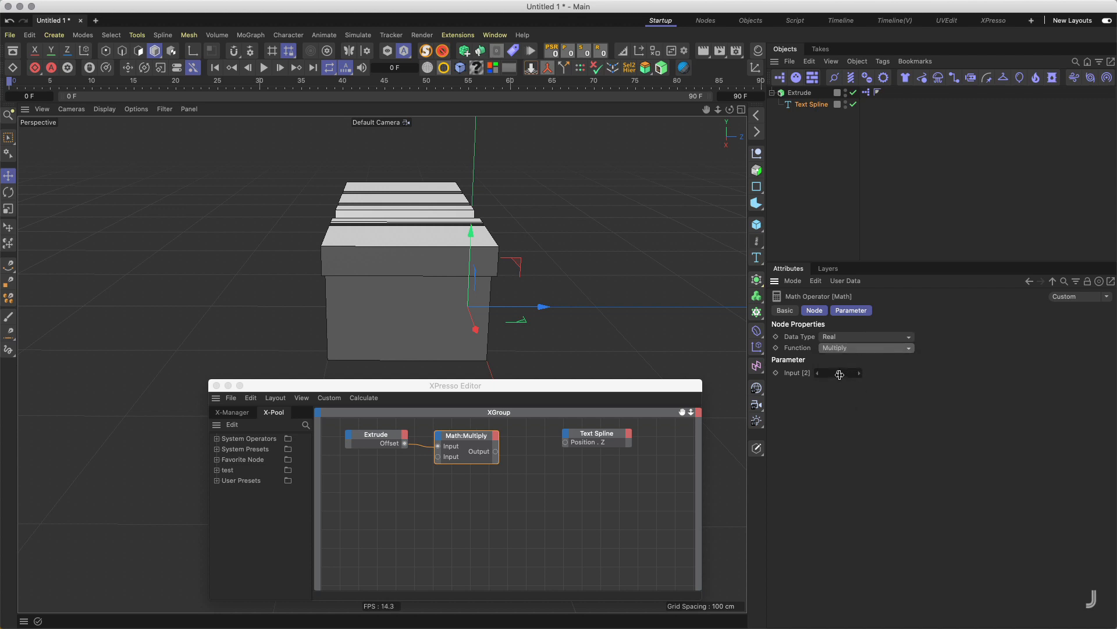
{"action": "double_click", "coordinate": [838, 372]}
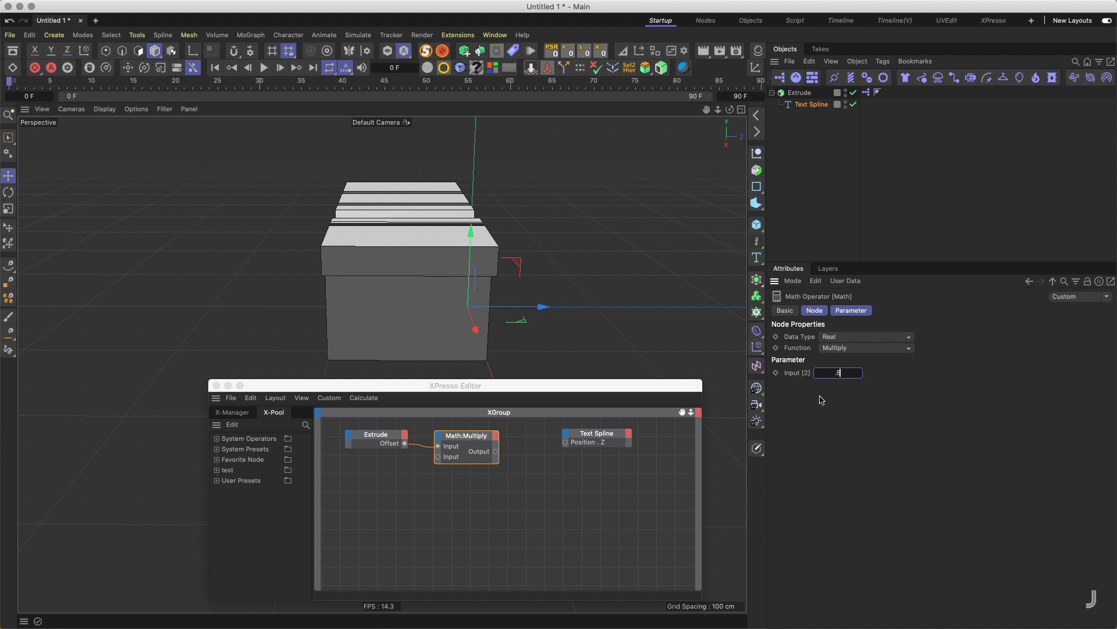
{"action": "key", "text": "Return"}
{"action": "left_click_drag", "start_coordinate": [495, 452], "coordinate": [565, 444]}
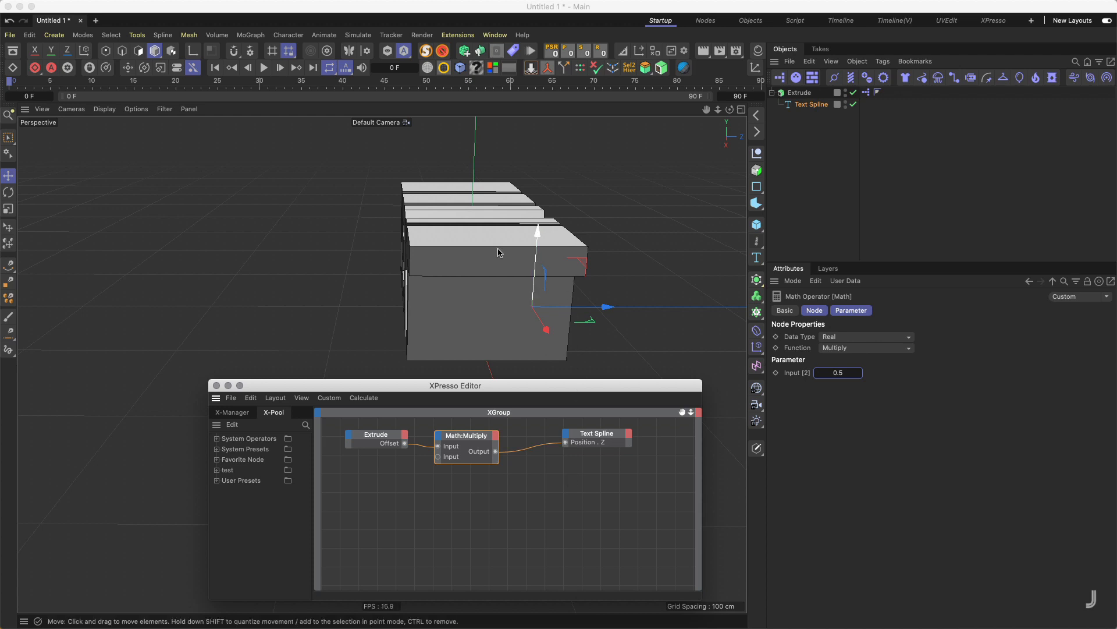
Step: Test the Z offset by varying the Extrude's Offset, ending at 43 cm
{"action": "middle_click_drag", "start_coordinate": [474, 277], "coordinate": [456, 269], "text": "alt"}
{"action": "mouse_move", "coordinate": [459, 271]}
{"action": "left_mouse_down", "text": "alt"}
{"action": "mouse_move", "coordinate": [459, 254]}
{"action": "mouse_move", "coordinate": [466, 285]}
{"action": "left_mouse_up", "text": "alt"}
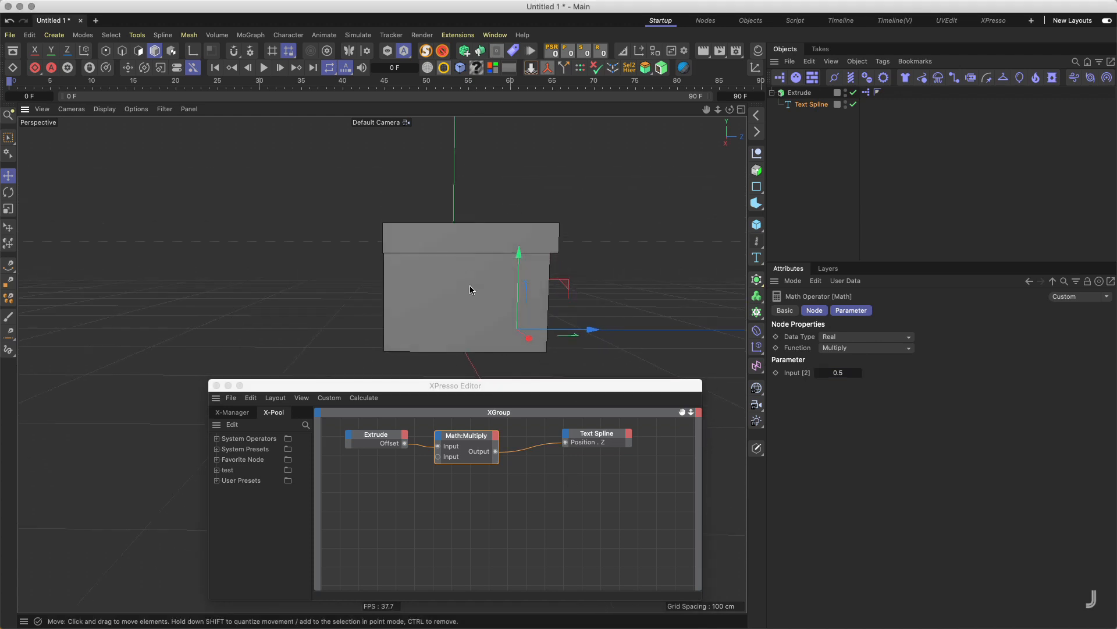
{"action": "left_click", "coordinate": [800, 92]}
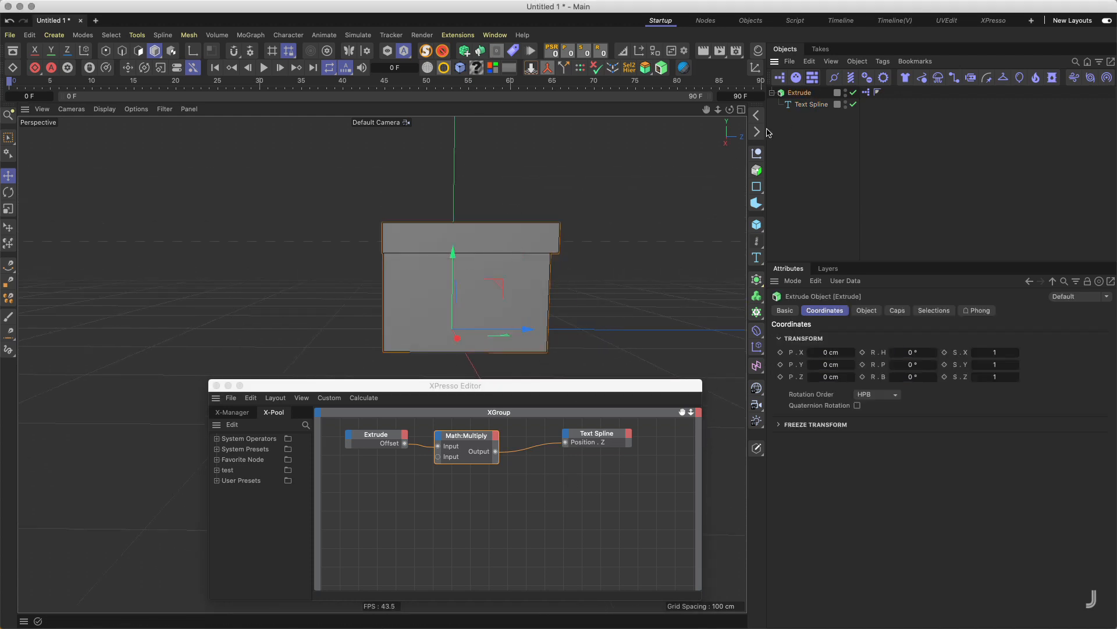
{"action": "left_click", "coordinate": [867, 310]}
{"action": "mouse_move", "coordinate": [925, 348]}
{"action": "left_mouse_down"}
{"action": "mouse_move", "coordinate": [957, 348]}
{"action": "mouse_move", "coordinate": [909, 348]}
{"action": "left_mouse_up"}
{"action": "left_click_drag", "start_coordinate": [526, 279], "coordinate": [546, 315], "text": "alt"}
{"action": "left_click_drag", "start_coordinate": [913, 349], "coordinate": [911, 349]}
{"action": "left_click_drag", "start_coordinate": [929, 349], "coordinate": [912, 349]}
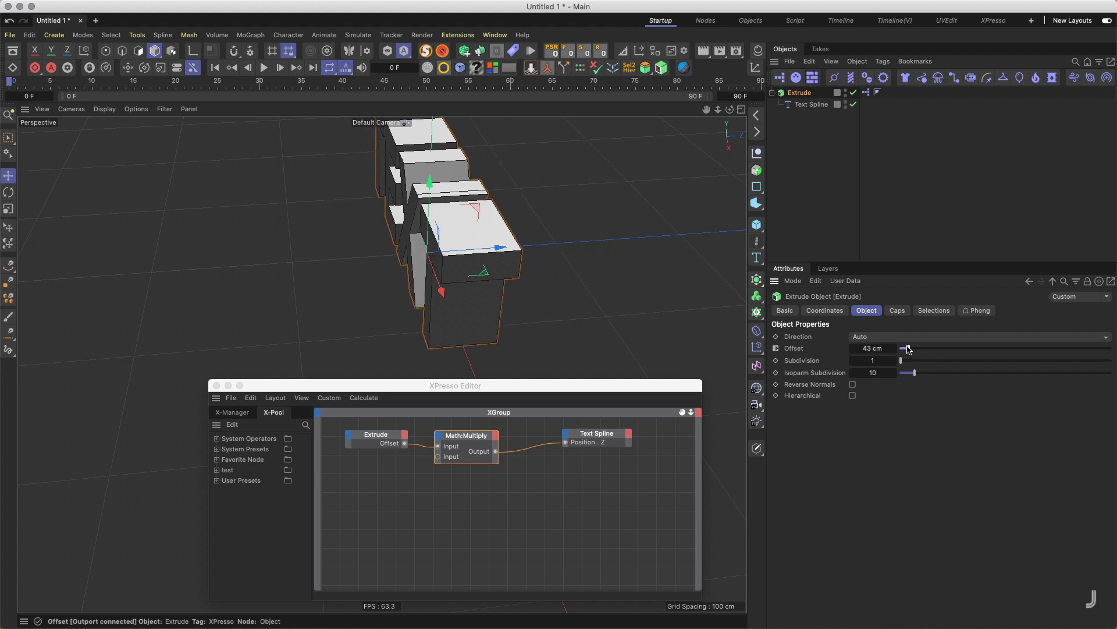
{"action": "left_click_drag", "start_coordinate": [521, 308], "coordinate": [504, 276], "text": "alt"}
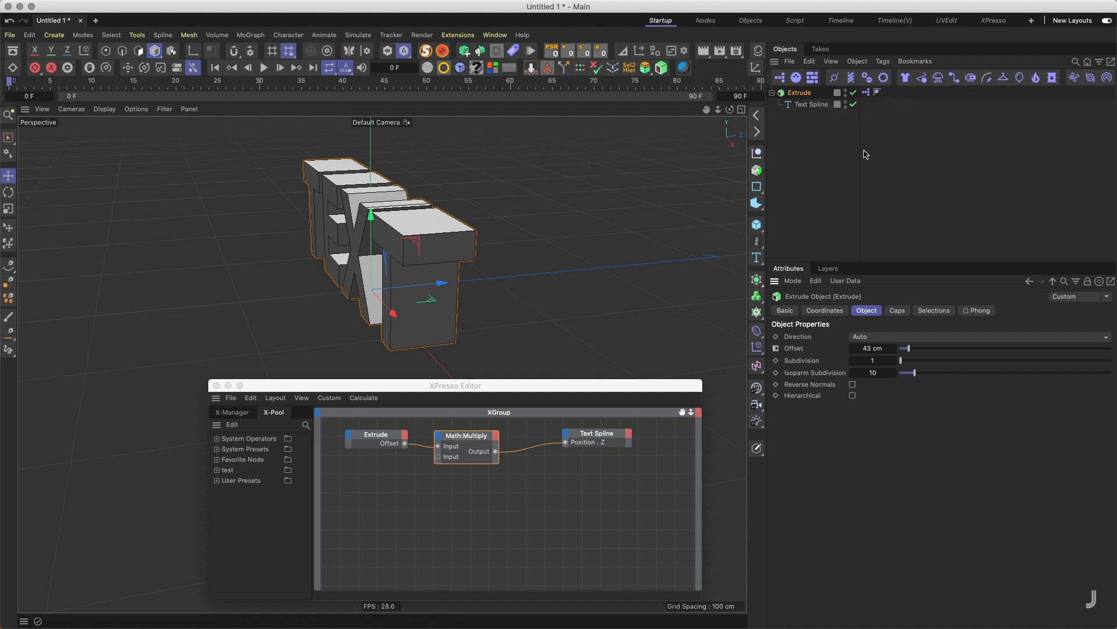
Step: Take the Text Spline out of the Extrude and put a new Circle spline with a 50 cm radius in its place
{"action": "left_click", "coordinate": [808, 105]}
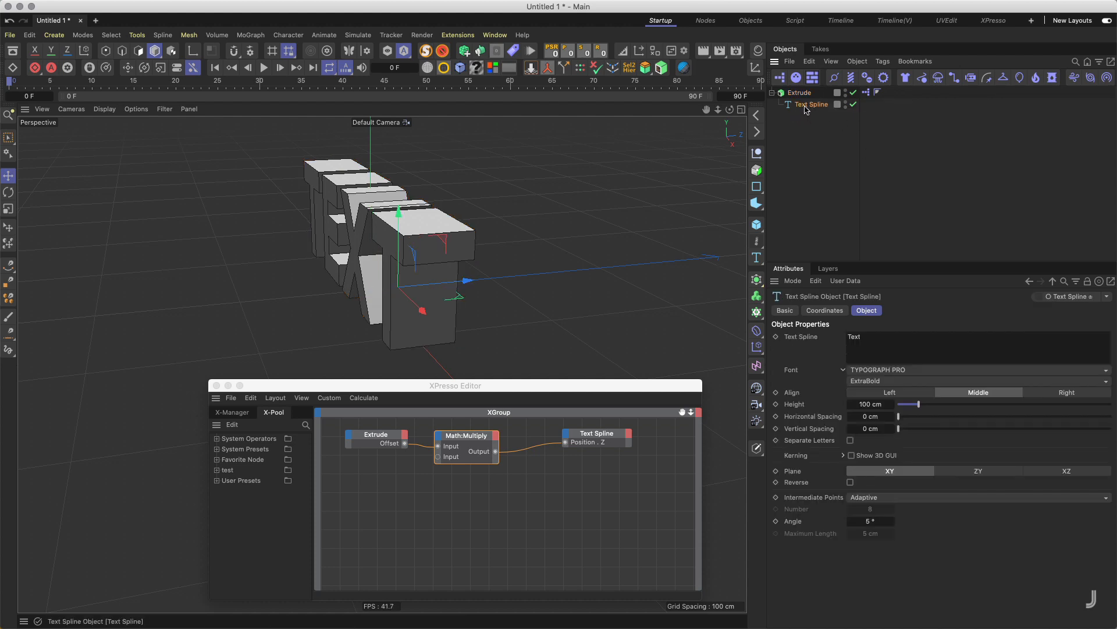
{"action": "mouse_move", "coordinate": [801, 106]}
{"action": "left_mouse_down"}
{"action": "mouse_move", "coordinate": [815, 151]}
{"action": "mouse_move", "coordinate": [815, 90]}
{"action": "left_mouse_up"}
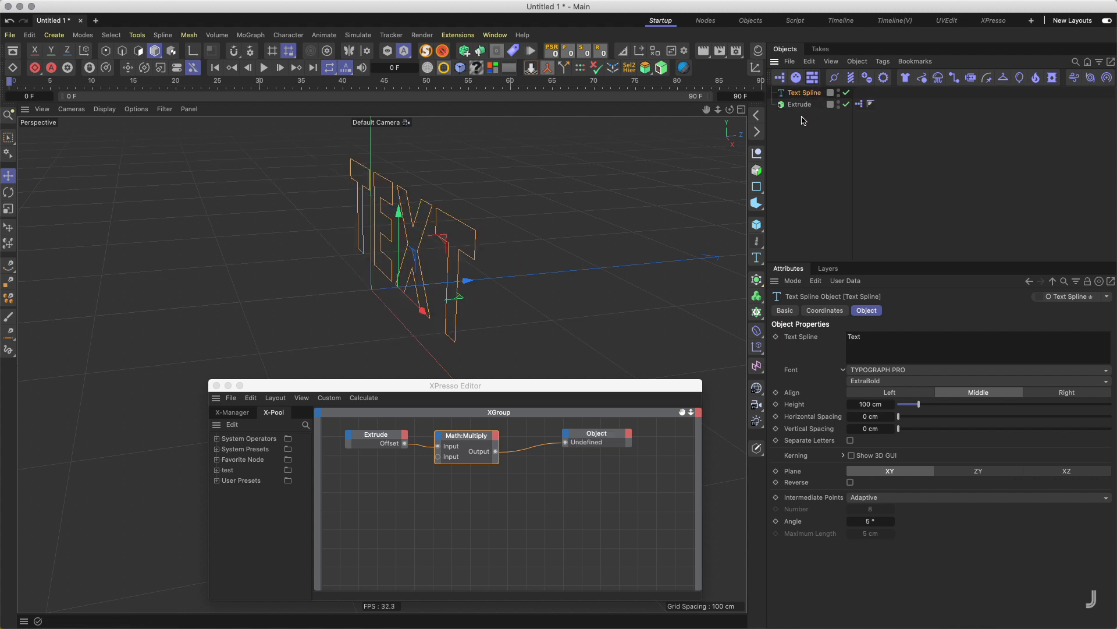
{"action": "left_click_drag", "start_coordinate": [757, 187], "coordinate": [850, 207]}
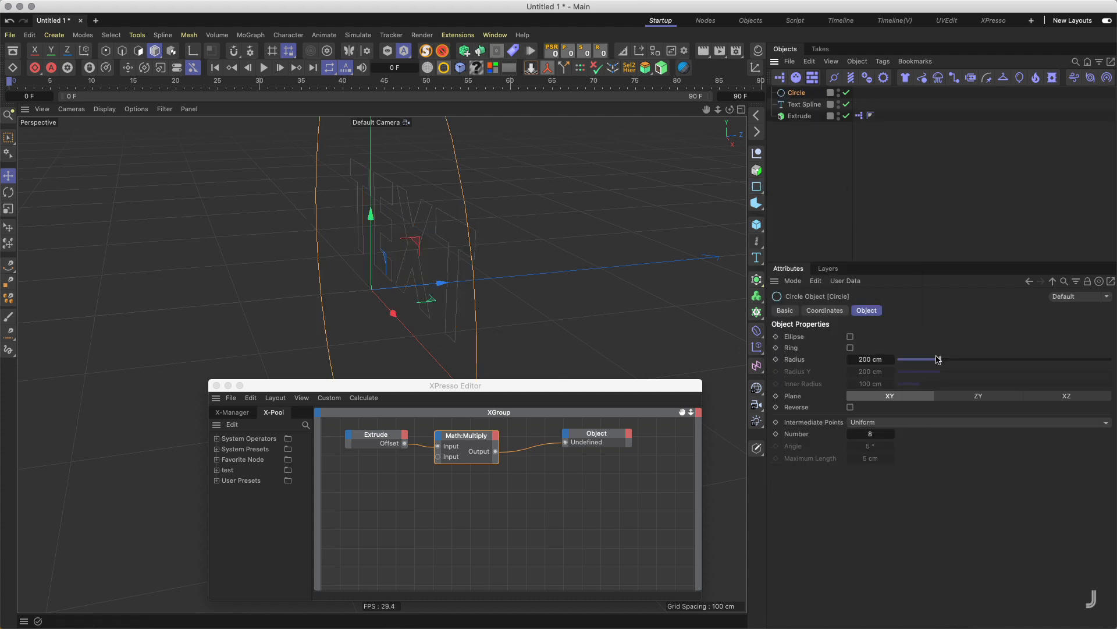
{"action": "left_click_drag", "start_coordinate": [938, 360], "coordinate": [906, 359]}
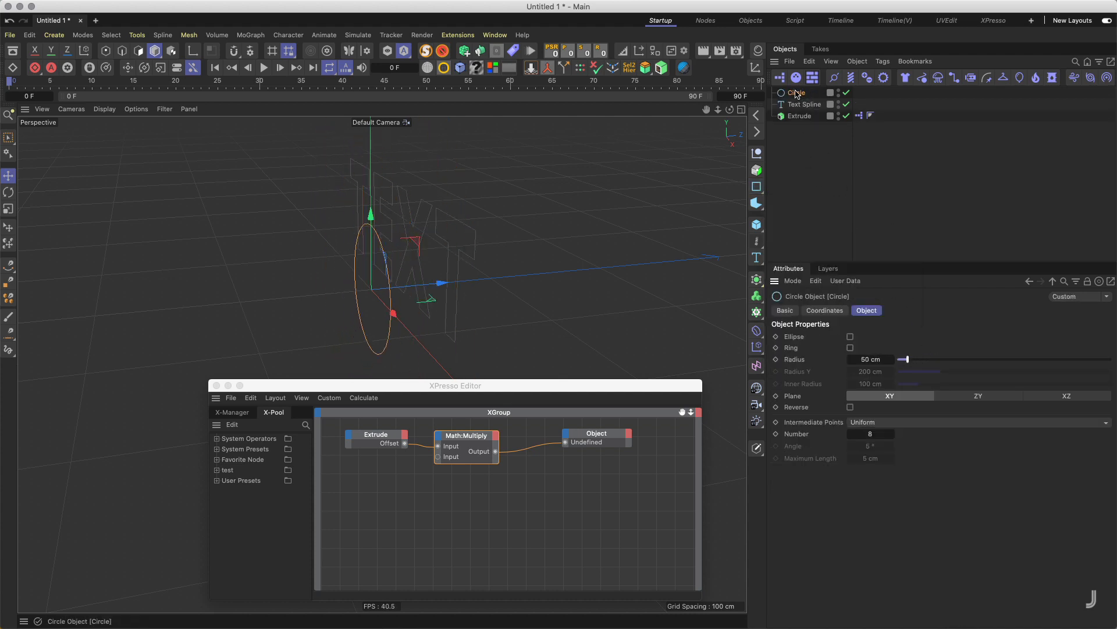
{"action": "left_click_drag", "start_coordinate": [796, 93], "coordinate": [814, 116]}
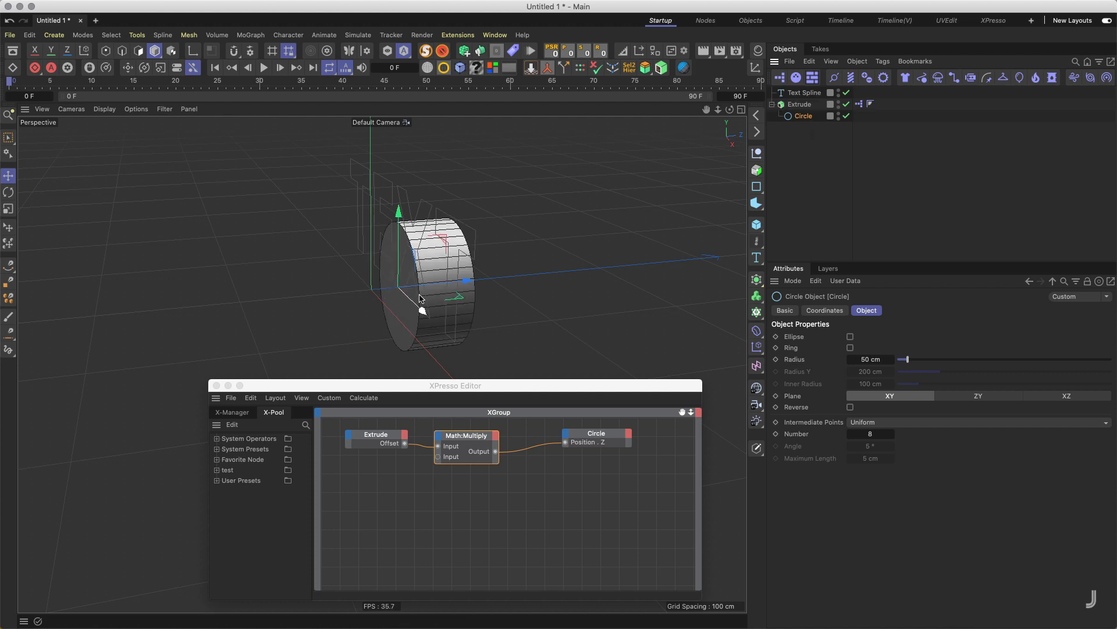
{"action": "left_click_drag", "start_coordinate": [425, 285], "coordinate": [455, 280], "text": "alt"}
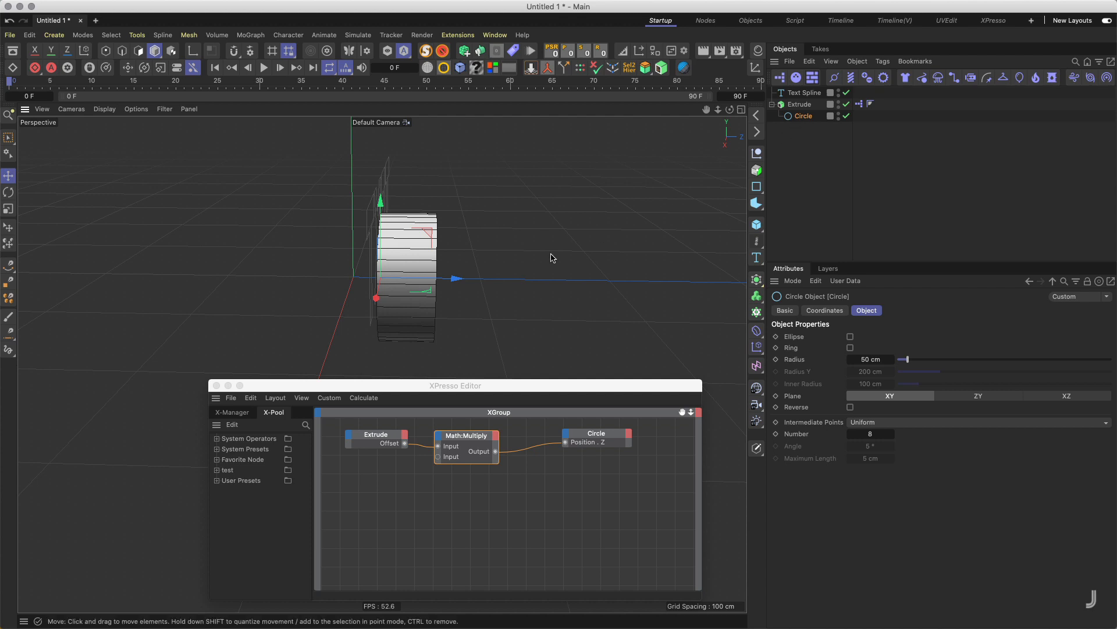
Step: Compare the Multiply factor with the Circle's Z coordinate, and set Input [2] of the Math:Multiply node to -0.5
{"action": "left_click", "coordinate": [476, 436]}
{"action": "left_click", "coordinate": [833, 373]}
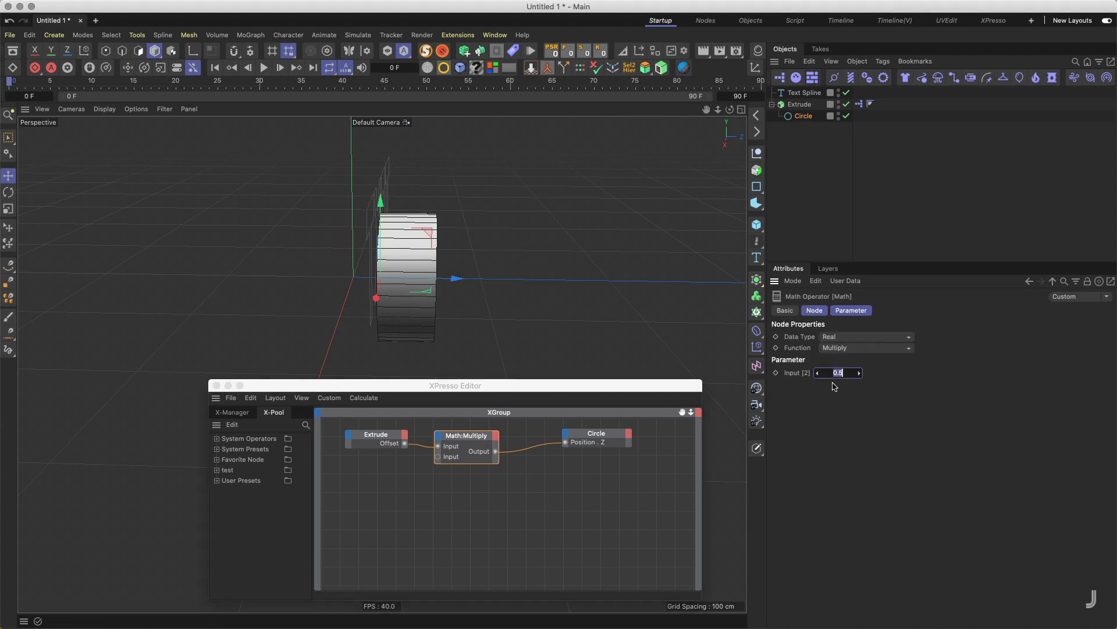
{"action": "left_click", "coordinate": [805, 116]}
{"action": "left_click", "coordinate": [825, 311]}
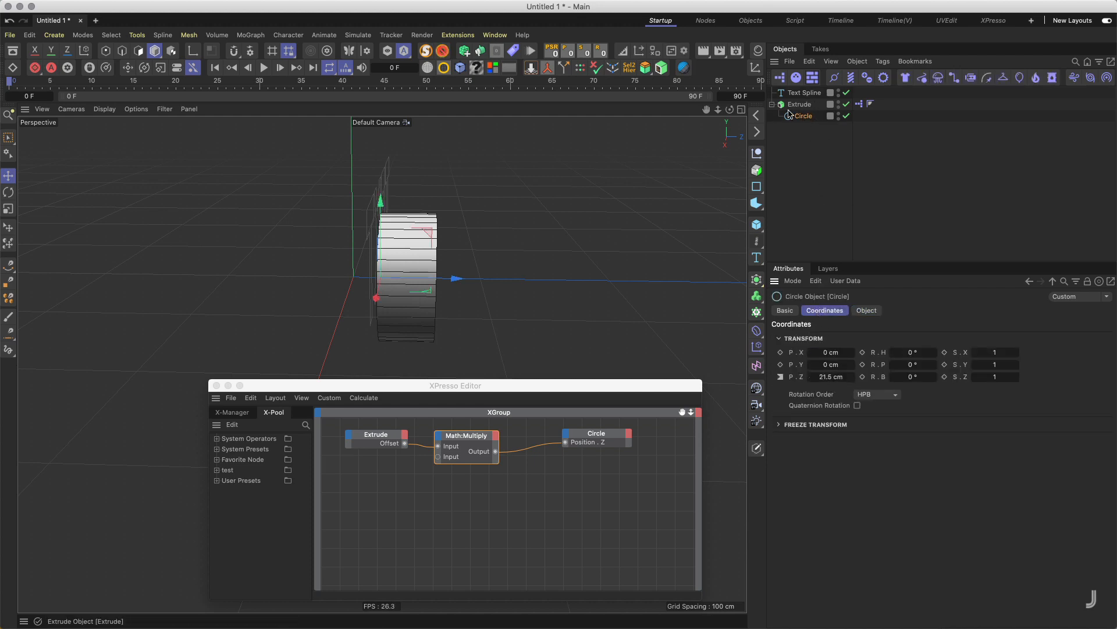
{"action": "left_click", "coordinate": [481, 433]}
{"action": "double_click", "coordinate": [837, 375]}
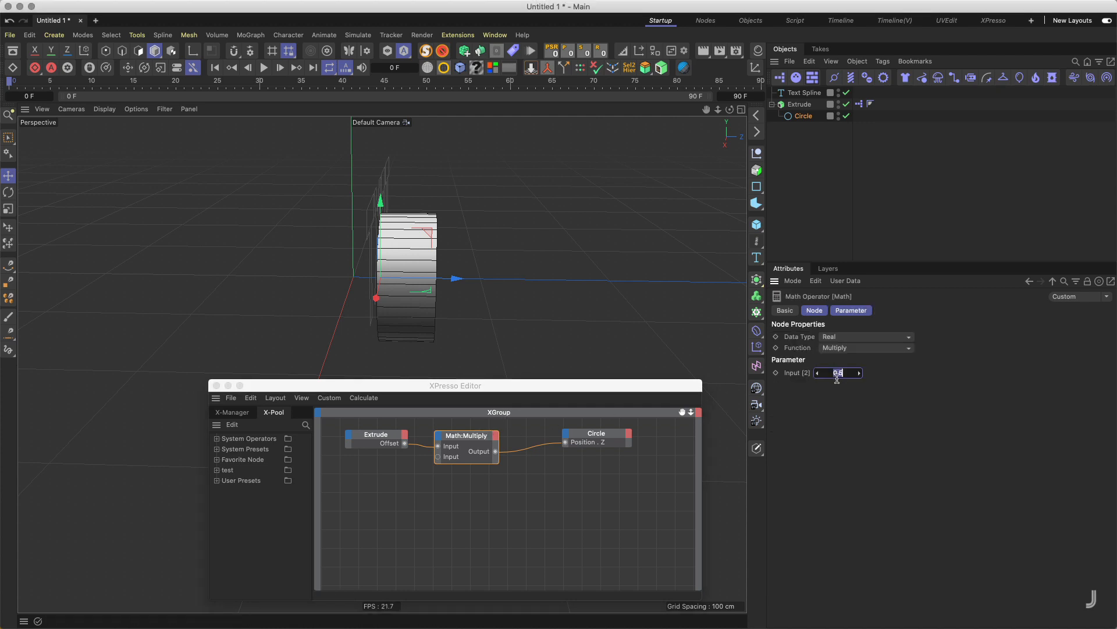
{"action": "key", "text": "Left"}
{"action": "type", "text": "-"}
{"action": "key", "text": "Return"}
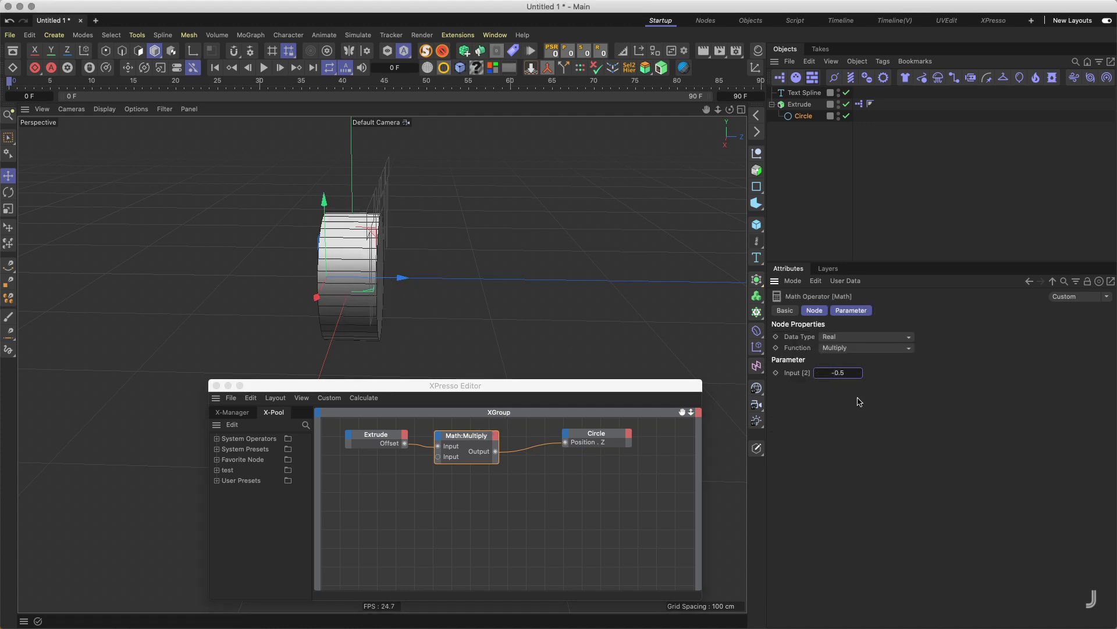
Step: Set the Extrude's Offset to 59 cm
{"action": "left_click", "coordinate": [799, 104]}
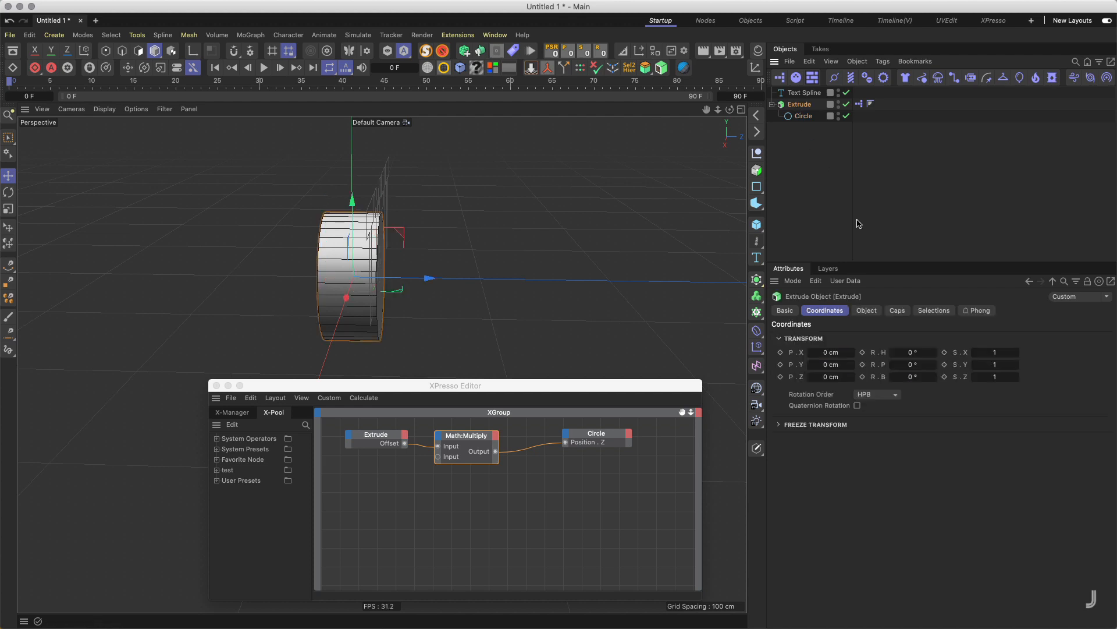
{"action": "left_click", "coordinate": [867, 311]}
{"action": "mouse_move", "coordinate": [913, 352]}
{"action": "left_mouse_down"}
{"action": "mouse_move", "coordinate": [936, 351]}
{"action": "mouse_move", "coordinate": [916, 350]}
{"action": "left_mouse_up"}
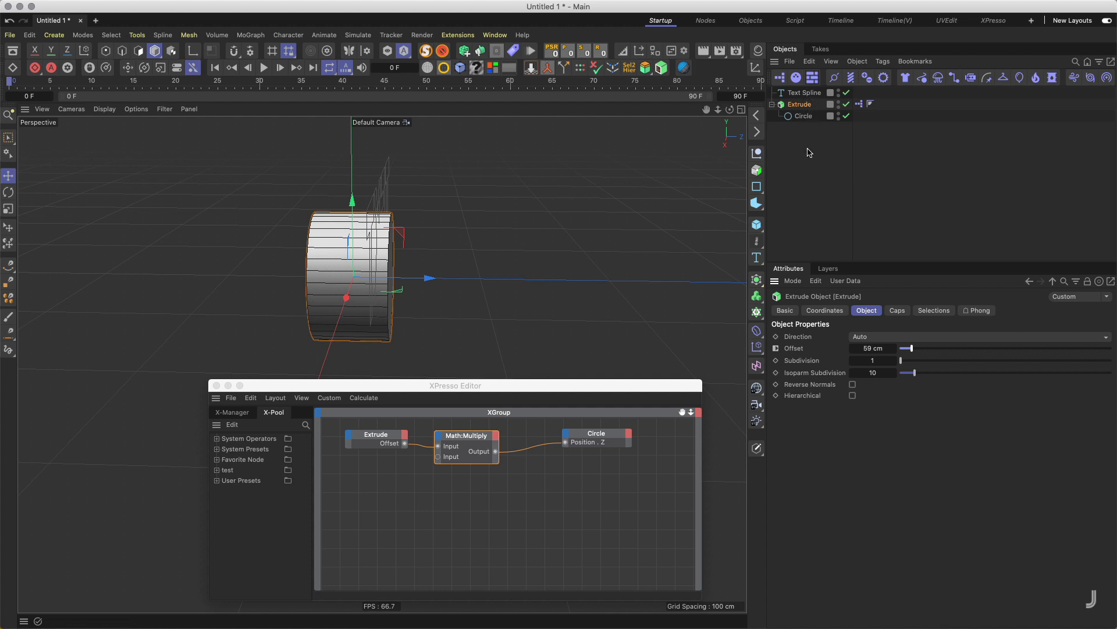
Step: Set Input [2] of the Math:Multiply node to 0.5
{"action": "left_click", "coordinate": [478, 445]}
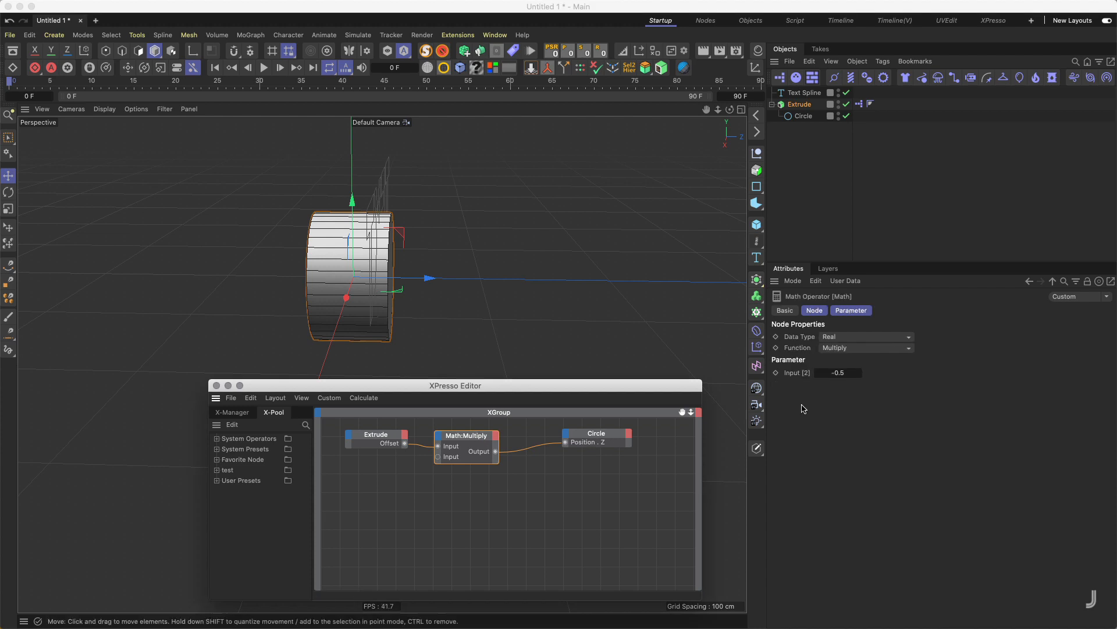
{"action": "left_click", "coordinate": [838, 373]}
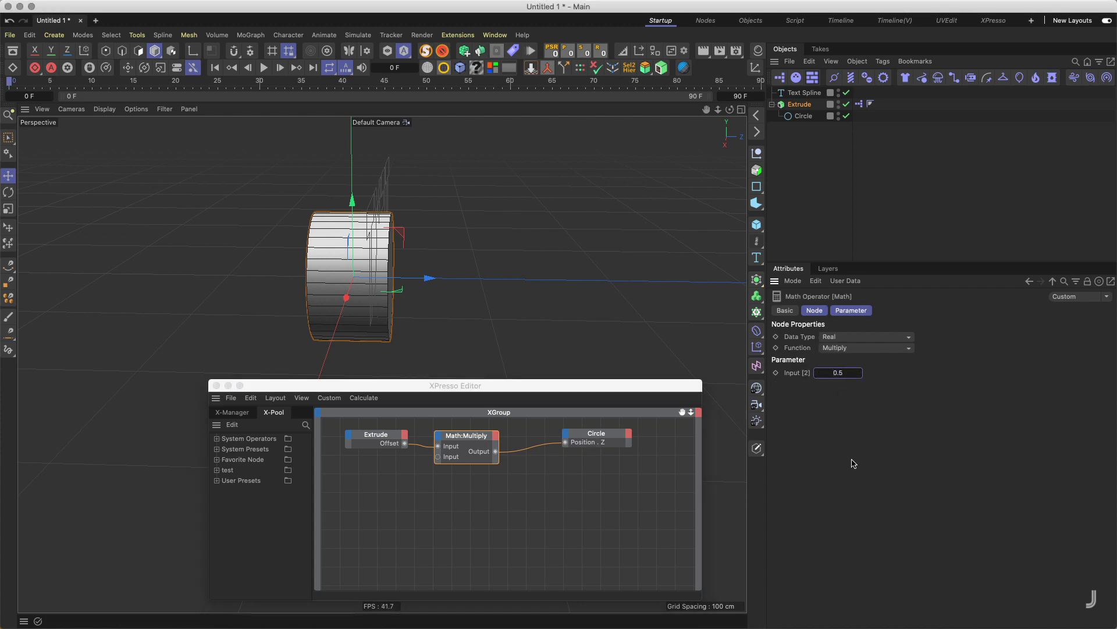
{"action": "key", "text": "Return"}
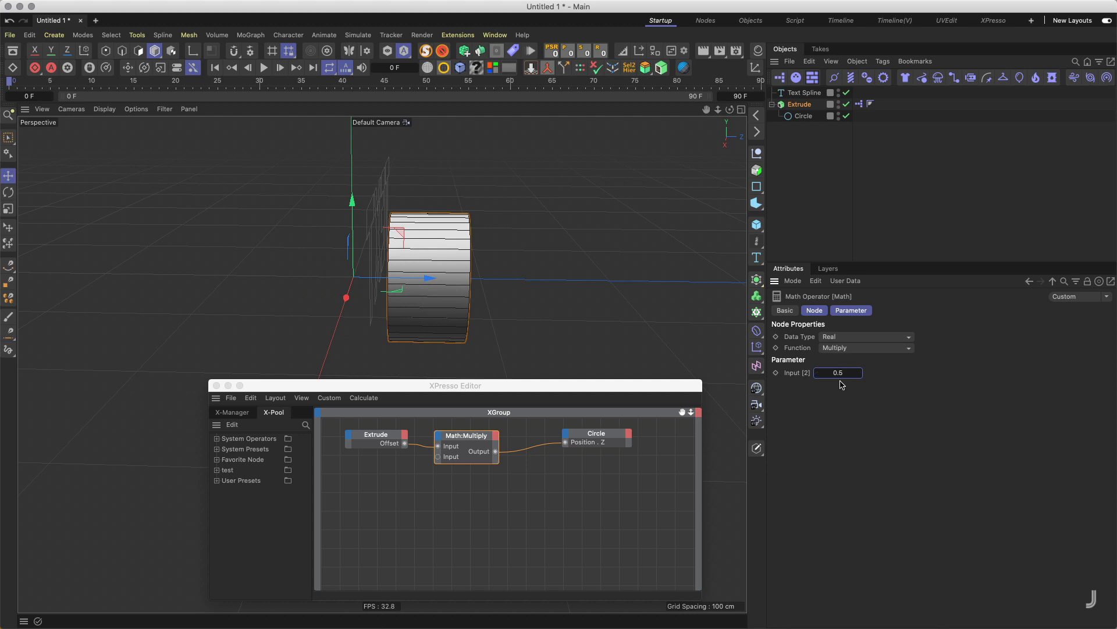
Step: Give the Extrude a user data group with an empty name and its Title Bar turned off
{"action": "left_click", "coordinate": [801, 133]}
{"action": "left_click", "coordinate": [800, 105]}
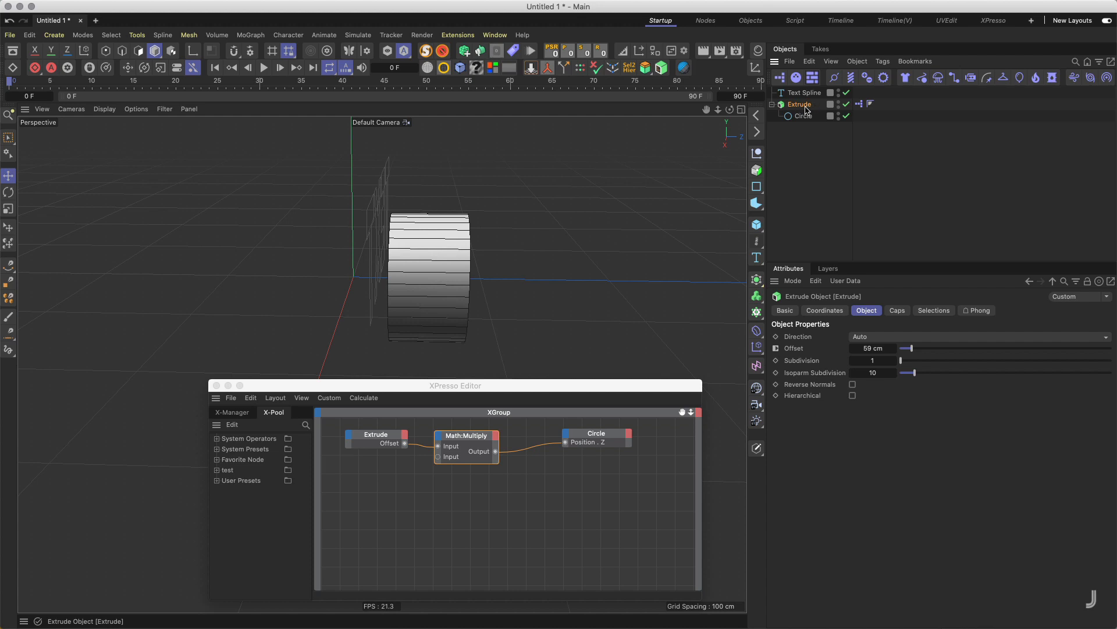
{"action": "left_click", "coordinate": [845, 281]}
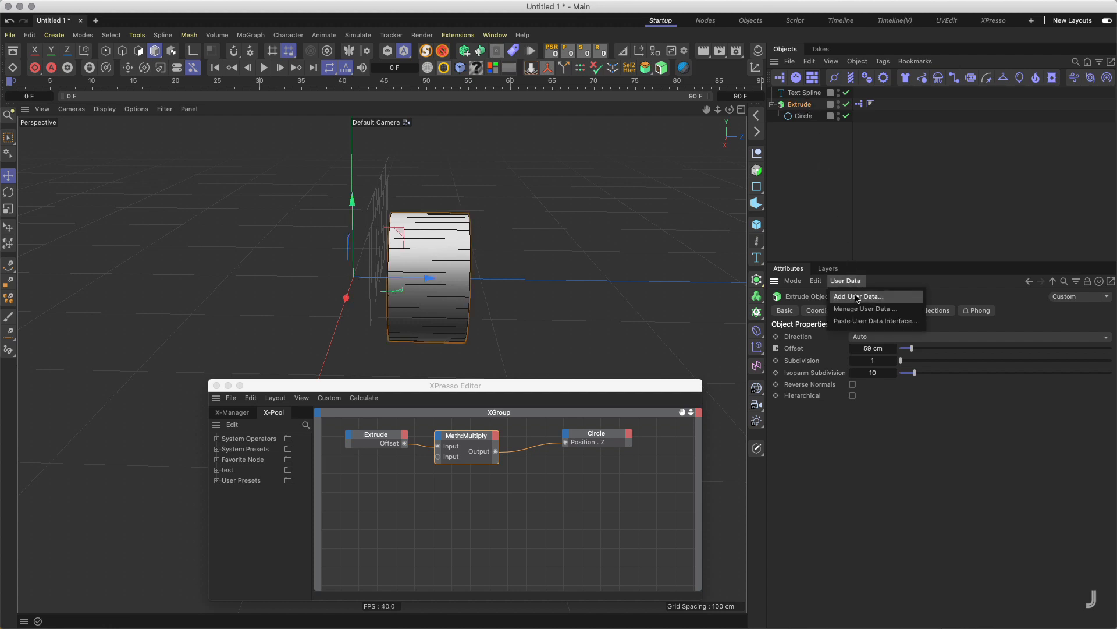
{"action": "left_click", "coordinate": [859, 309]}
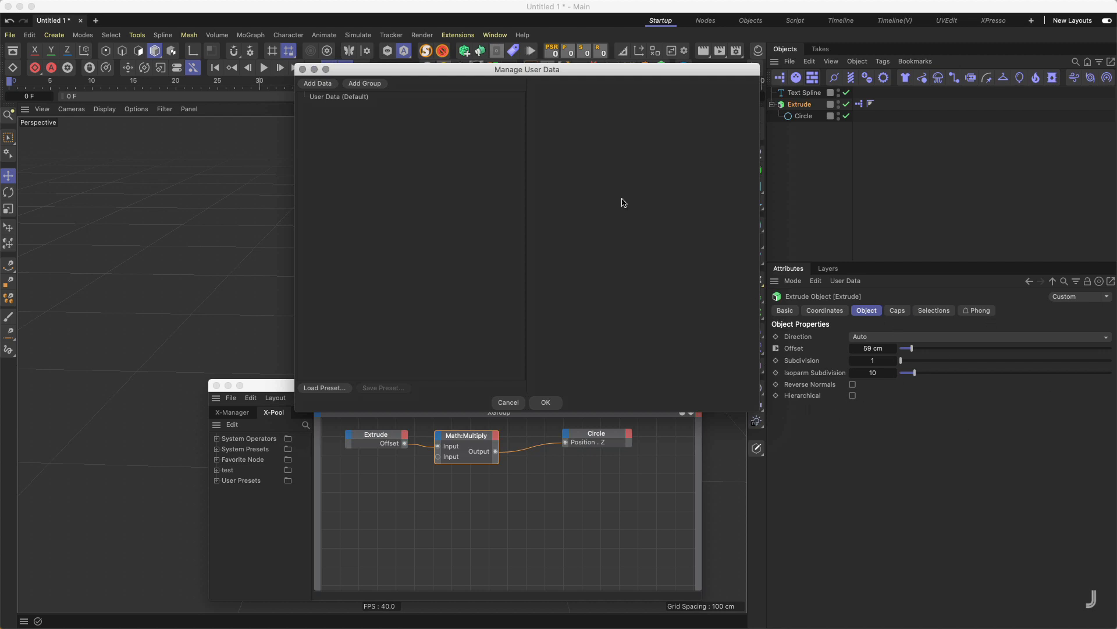
{"action": "left_click", "coordinate": [366, 83]}
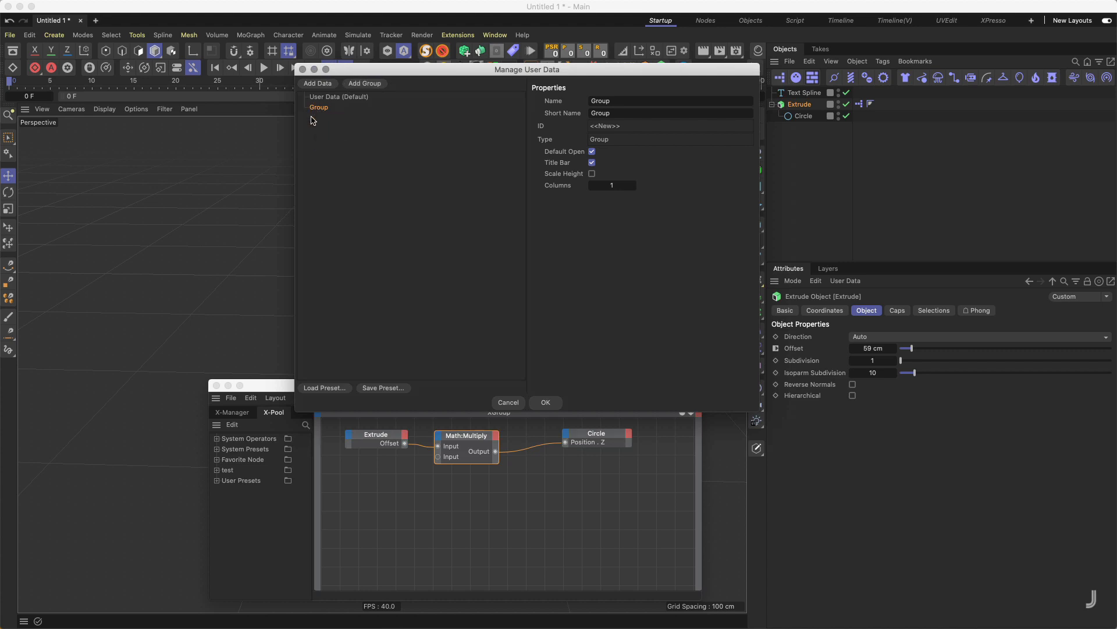
{"action": "left_click", "coordinate": [633, 98]}
{"action": "key", "text": "BackSpace"}
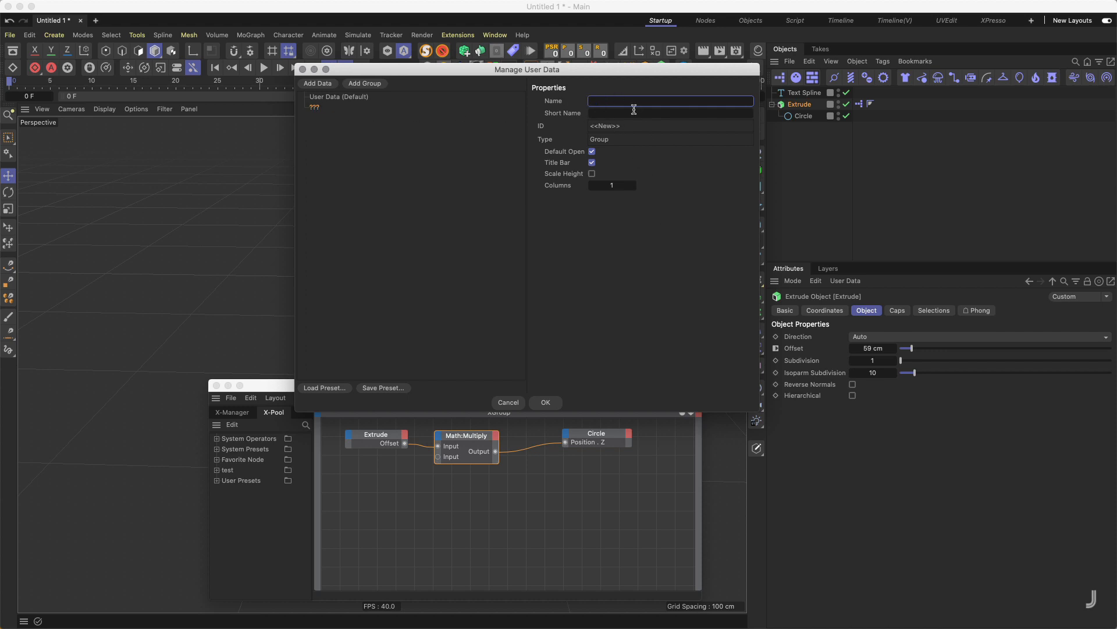
{"action": "left_click", "coordinate": [592, 163]}
Step: Add a data entry inside the unnamed group and name it Positive / Negative
{"action": "left_click", "coordinate": [327, 85]}
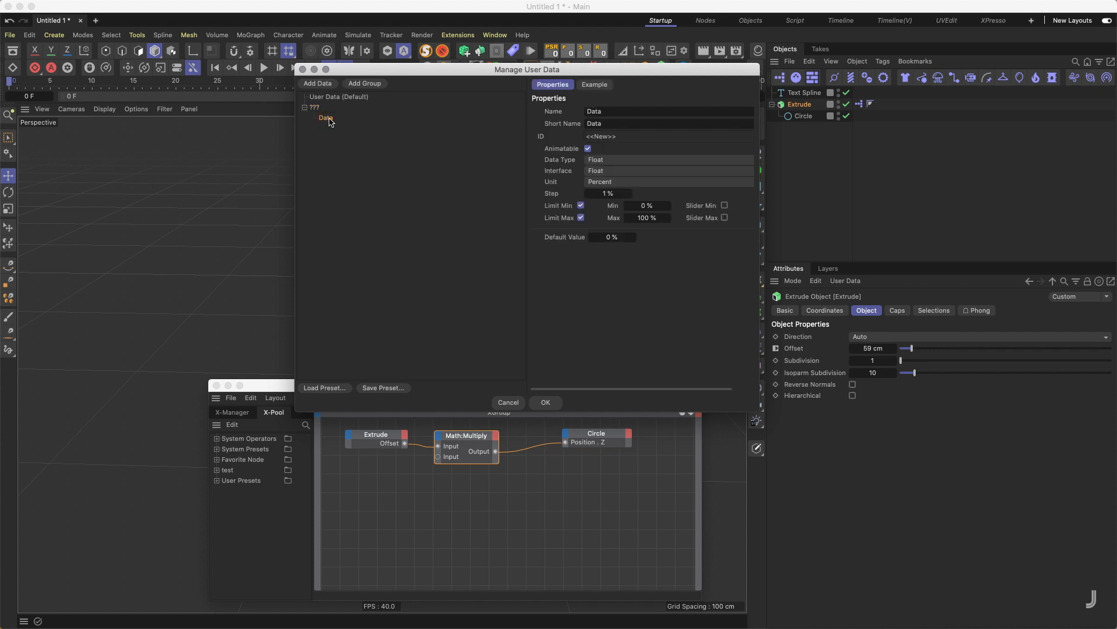
{"action": "left_click", "coordinate": [613, 111]}
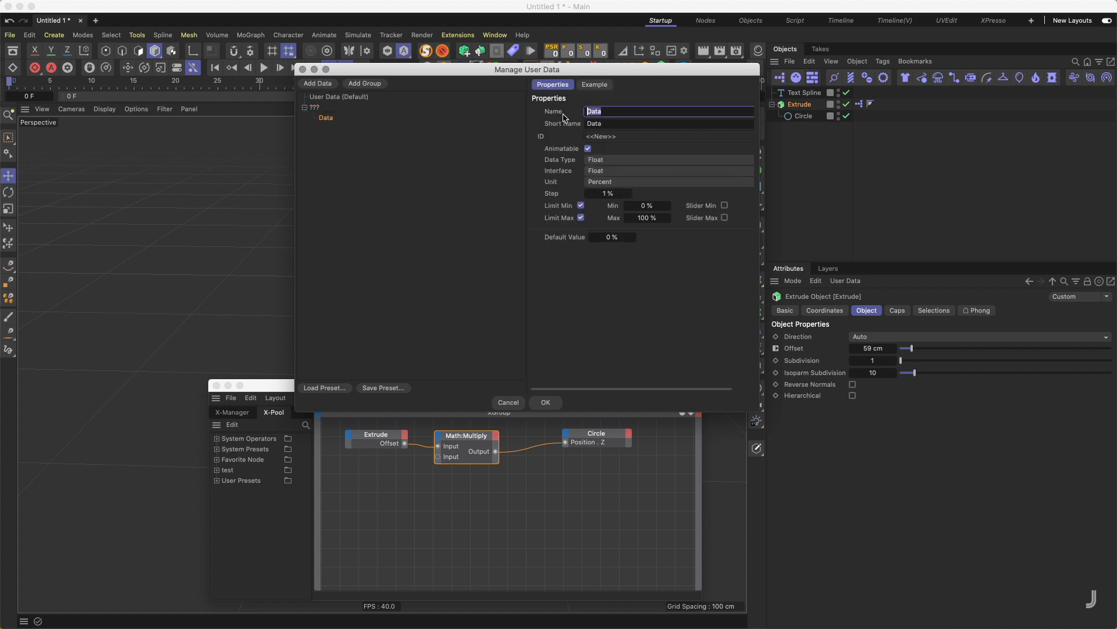
{"action": "type", "text": "Positive / Negative"}
{"action": "key", "text": "Return"}
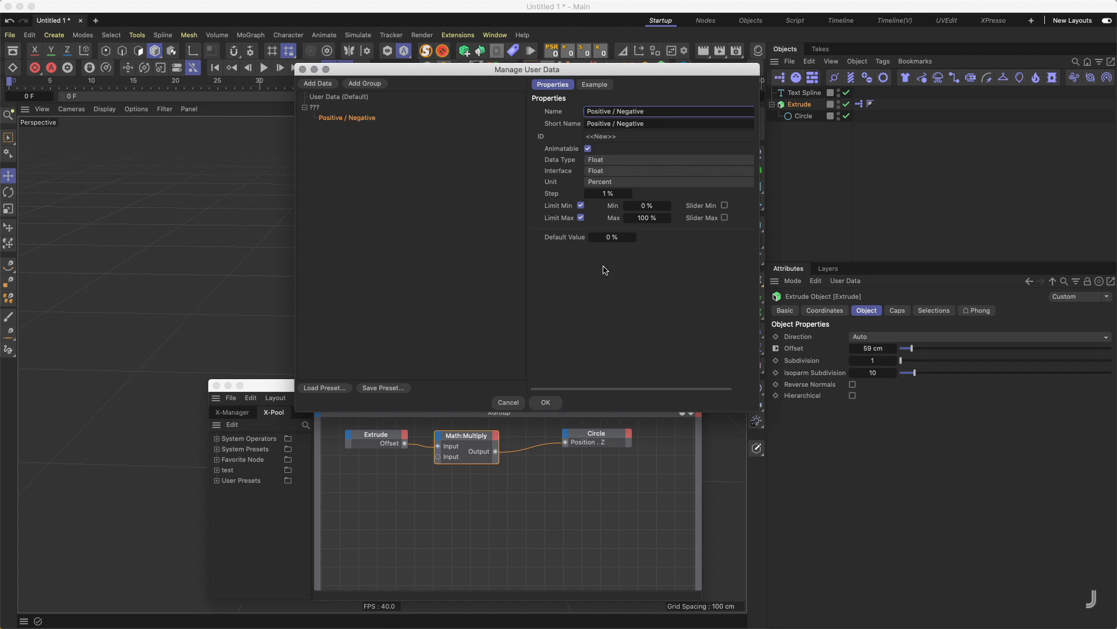
Step: Set the Positive / Negative entry's data type to Integer and its interface to Quicktab Radio
{"action": "left_click", "coordinate": [553, 163]}
{"action": "left_click", "coordinate": [627, 161]}
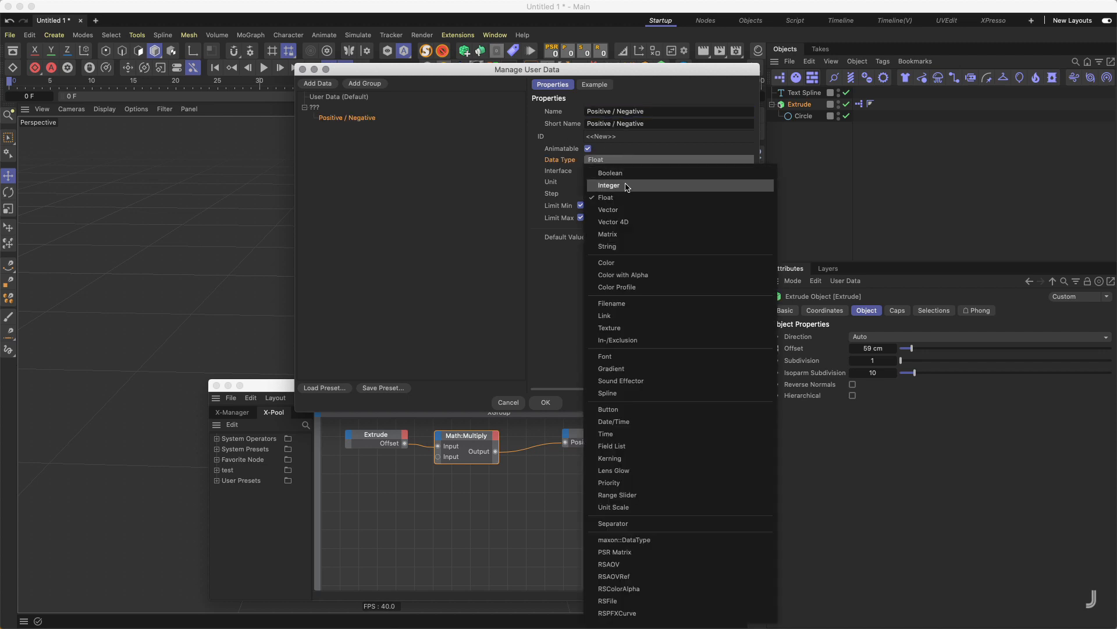
{"action": "left_click", "coordinate": [625, 185]}
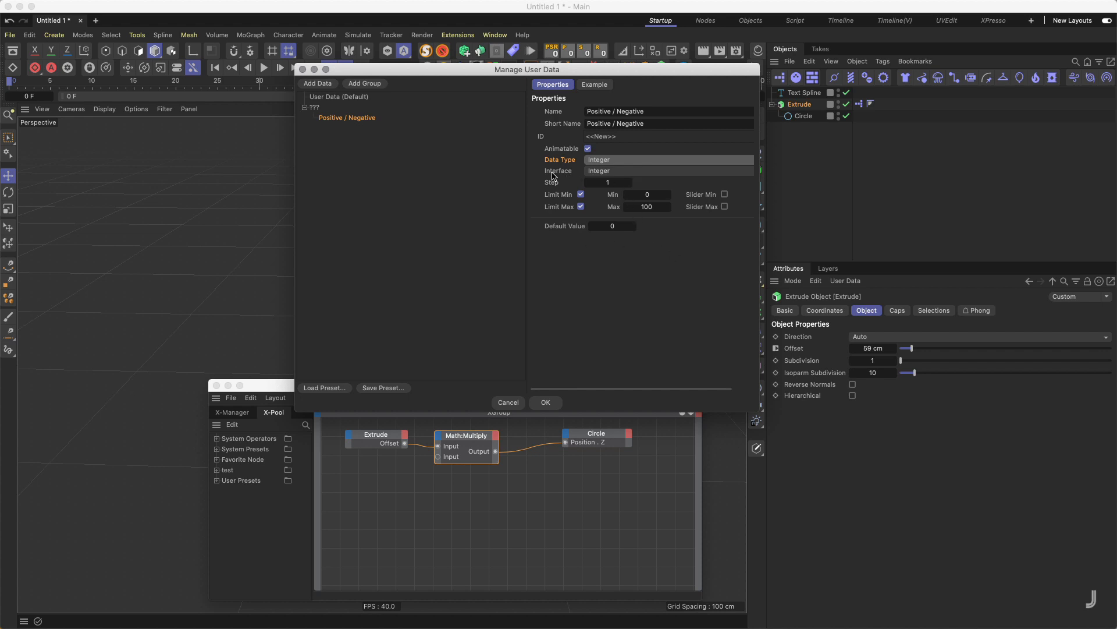
{"action": "left_click", "coordinate": [611, 173]}
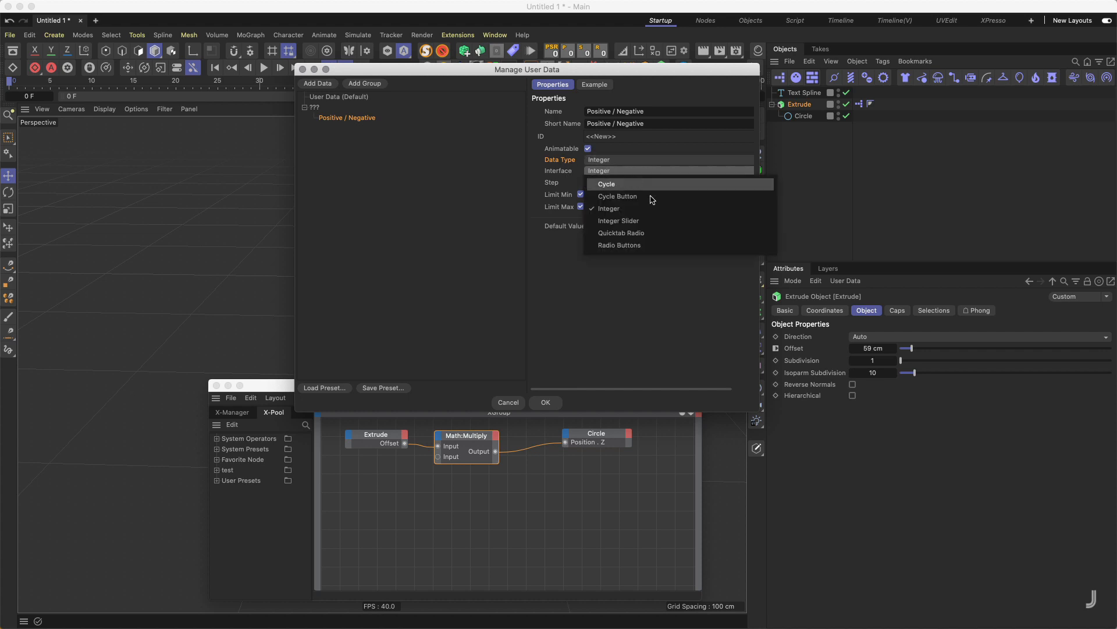
{"action": "left_click", "coordinate": [629, 235]}
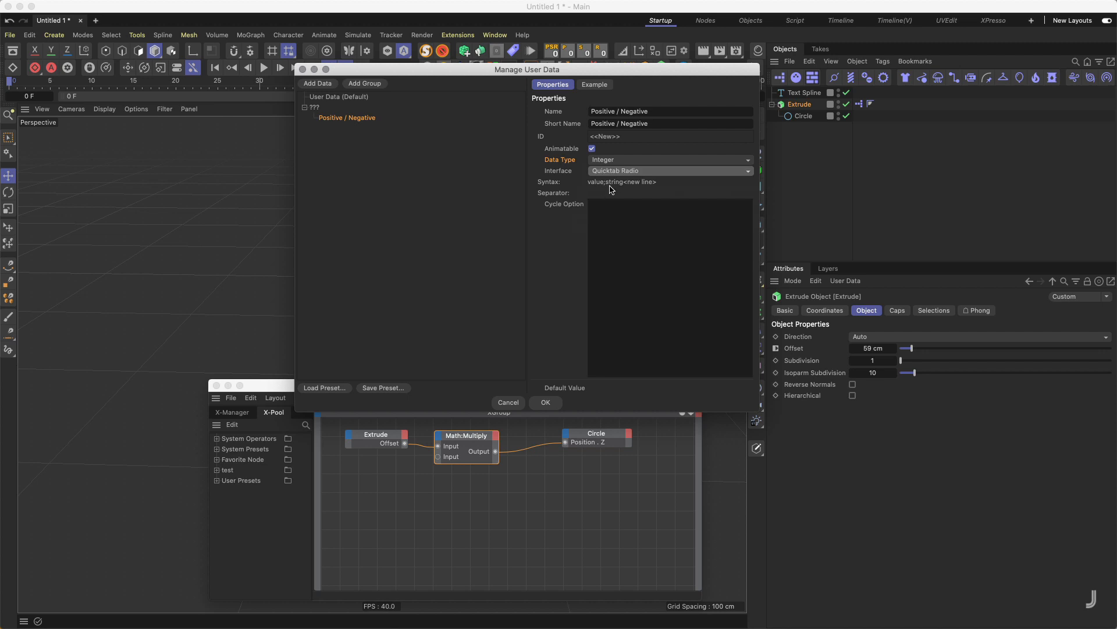
Step: Define the cycle options of the Positive / Negative entry as 0;Positive and 1;Negative on separate lines
{"action": "left_click", "coordinate": [606, 214]}
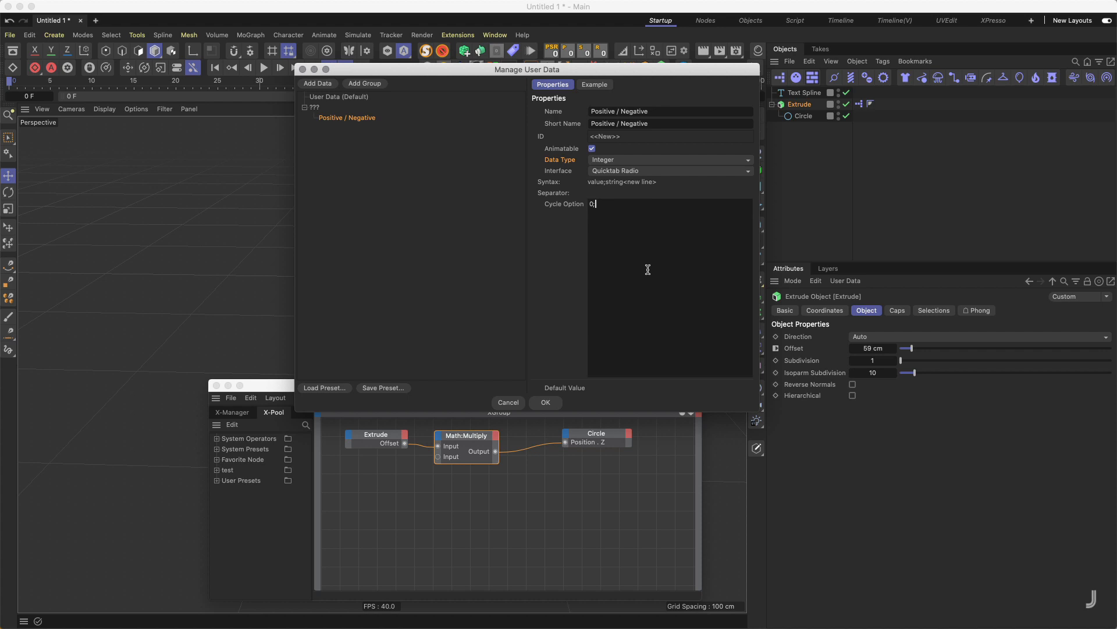
{"action": "type", "text": "Positive / Negative"}
{"action": "key", "text": "BackSpace"}
{"action": "key", "text": "BackSpace"}
{"action": "key", "text": "BackSpace"}
{"action": "key", "text": "BackSpace"}
{"action": "key", "text": "BackSpace"}
{"action": "key", "text": "BackSpace"}
{"action": "key", "text": "BackSpace"}
{"action": "key", "text": "BackSpace"}
{"action": "type", "text": "Positive / Negative"}
{"action": "key", "text": "BackSpace"}
{"action": "key", "text": "BackSpace"}
{"action": "key", "text": "BackSpace"}
{"action": "key", "text": "BackSpace"}
{"action": "key", "text": "BackSpace"}
{"action": "key", "text": "BackSpace"}
{"action": "key", "text": "BackSpace"}
{"action": "key", "text": "BackSpace"}
{"action": "key", "text": "BackSpace"}
{"action": "key", "text": "BackSpace"}
{"action": "key", "text": "BackSpace"}
{"action": "left_click", "coordinate": [568, 276]}
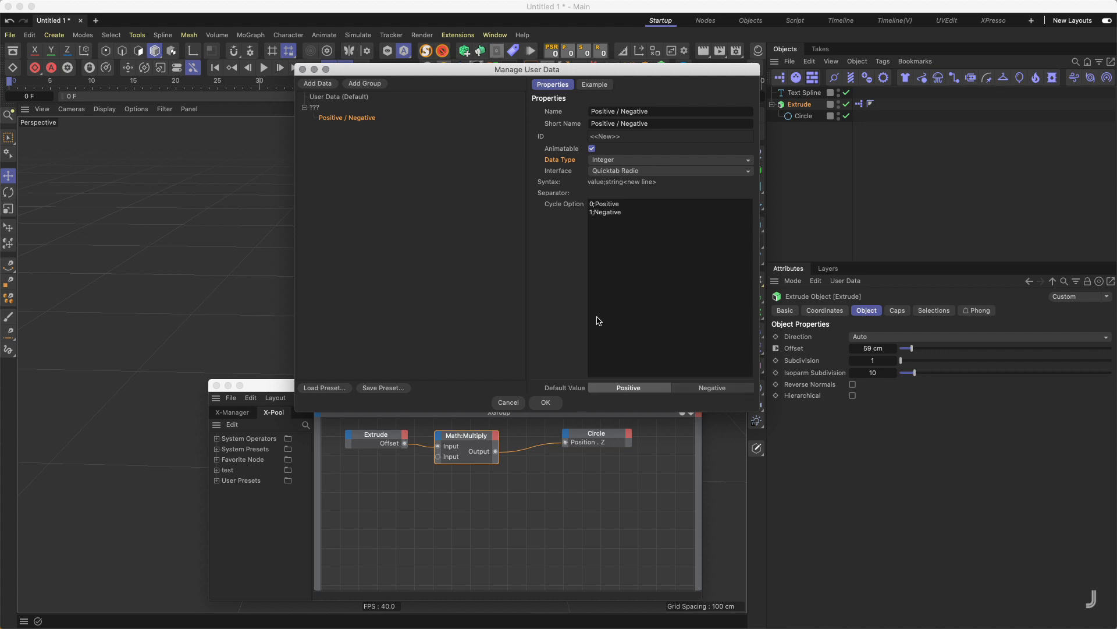
Step: Try both default value options, keep Positive as the default and apply the user data to the Extrude
{"action": "left_click", "coordinate": [711, 391]}
{"action": "left_click", "coordinate": [643, 387]}
{"action": "left_click", "coordinate": [703, 390]}
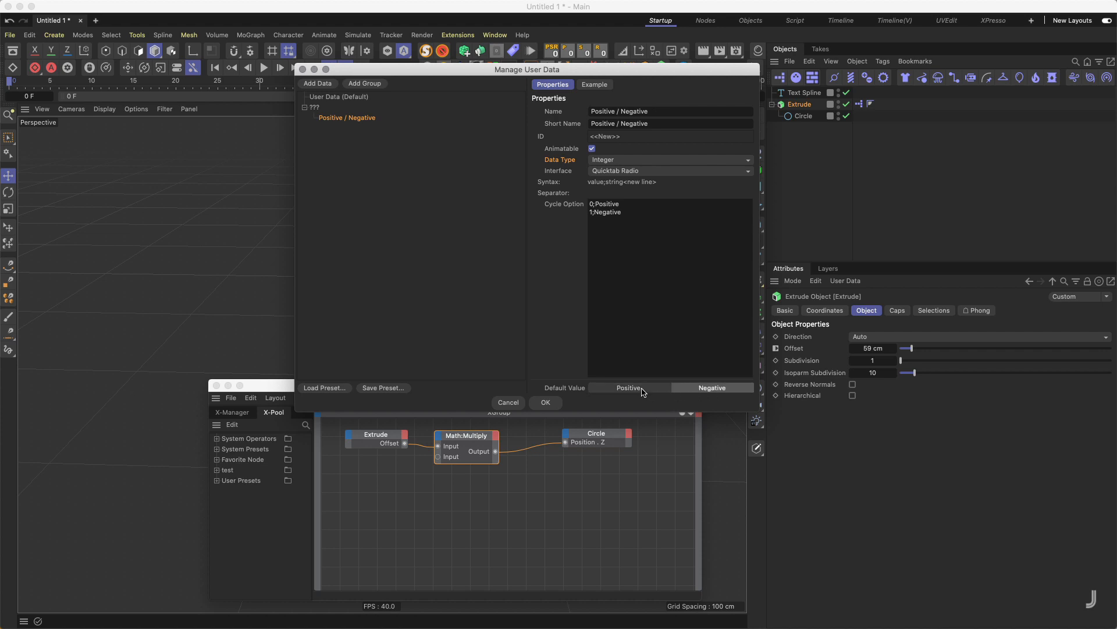
{"action": "left_click", "coordinate": [644, 392]}
{"action": "left_click", "coordinate": [704, 392]}
{"action": "left_click", "coordinate": [642, 396]}
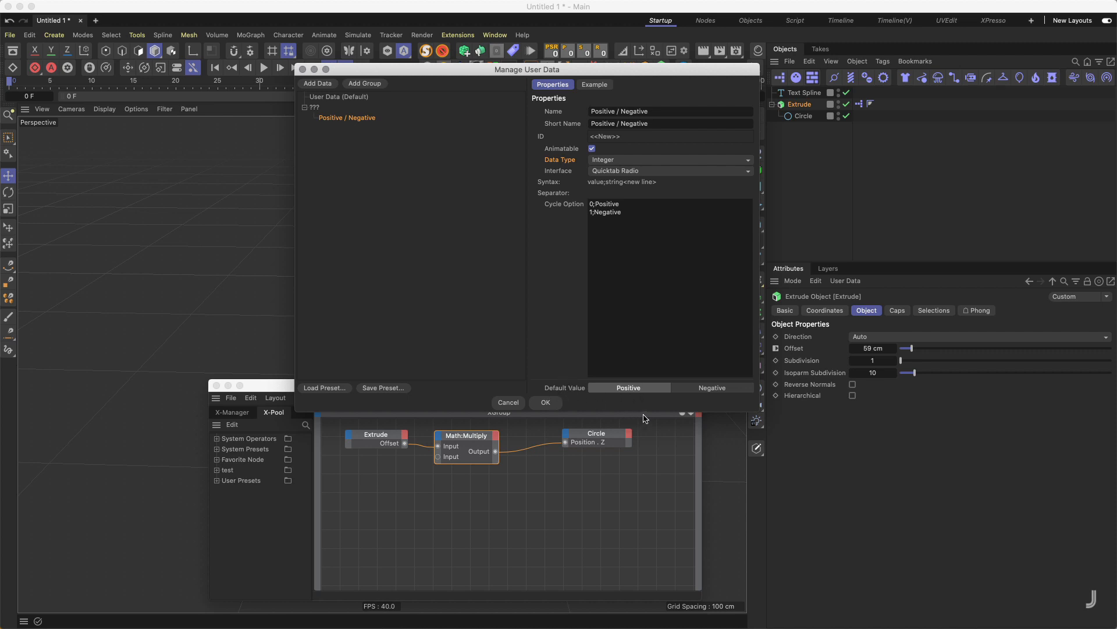
{"action": "left_click", "coordinate": [546, 402]}
Step: Check where the Positive / Negative control appears among the Extrude's Caps, Selections, Phong and Object attributes
{"action": "left_click", "coordinate": [900, 312]}
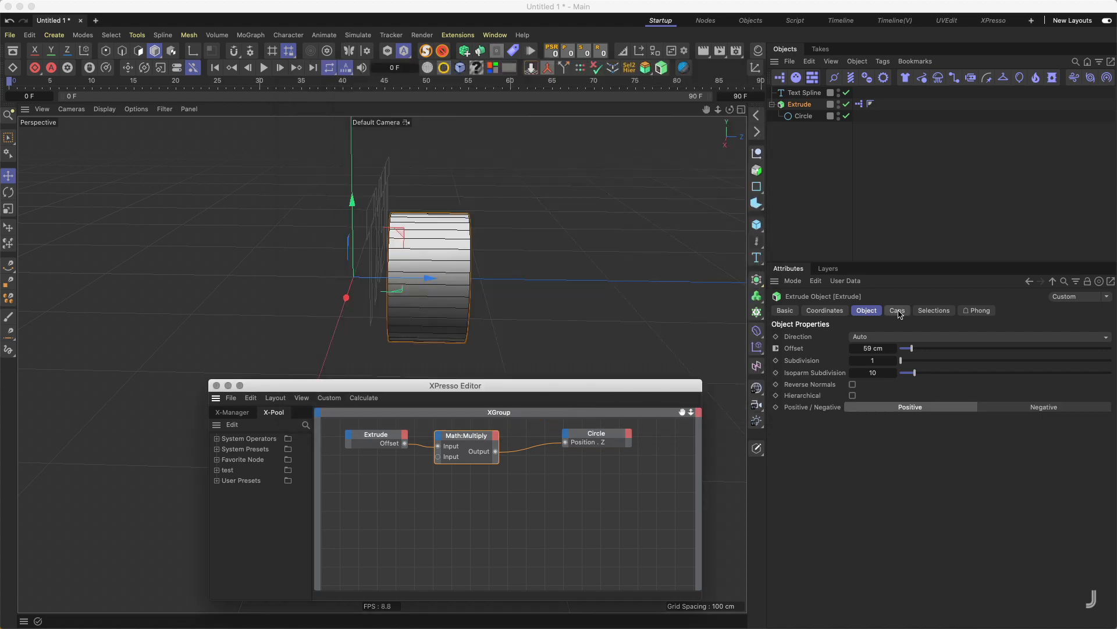
{"action": "left_click", "coordinate": [927, 311]}
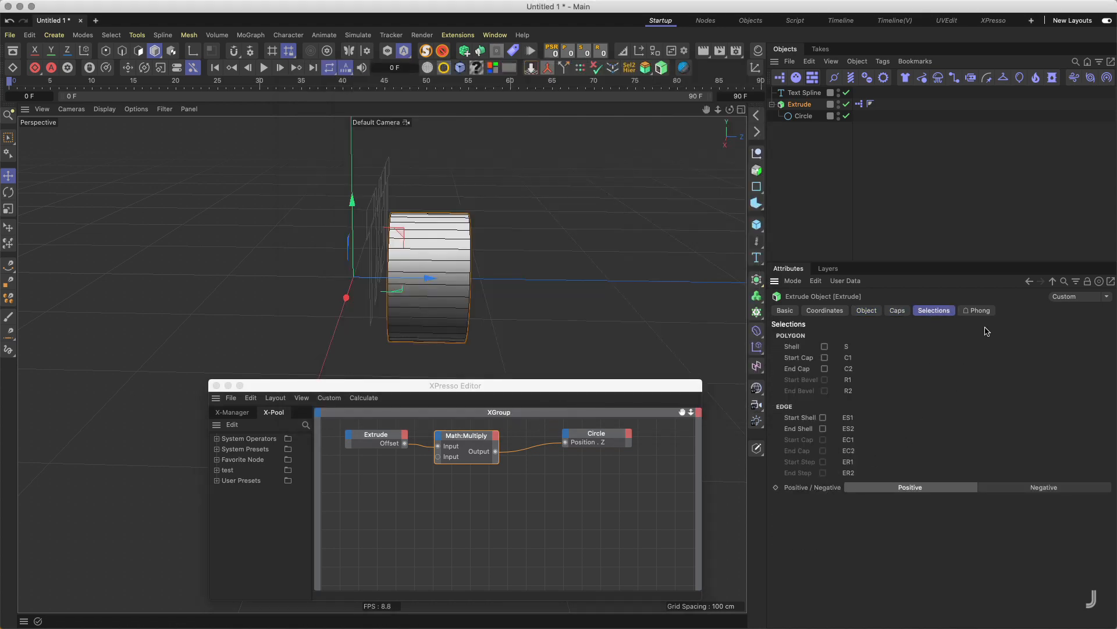
{"action": "left_click", "coordinate": [978, 311]}
{"action": "left_click", "coordinate": [935, 310]}
{"action": "left_click", "coordinate": [898, 310]}
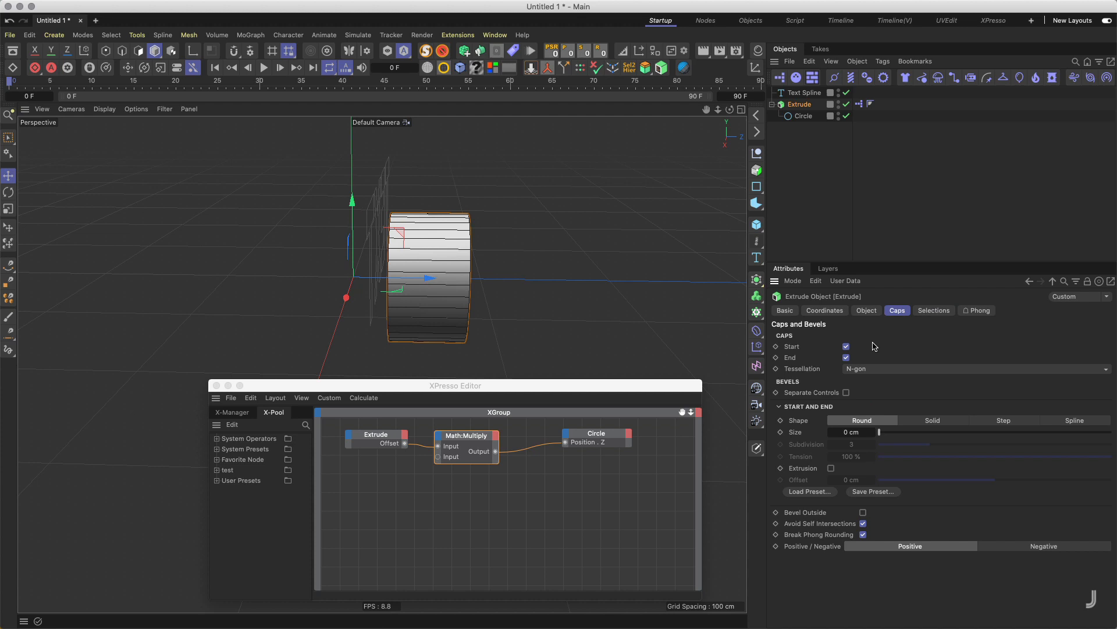
{"action": "left_click", "coordinate": [867, 311]}
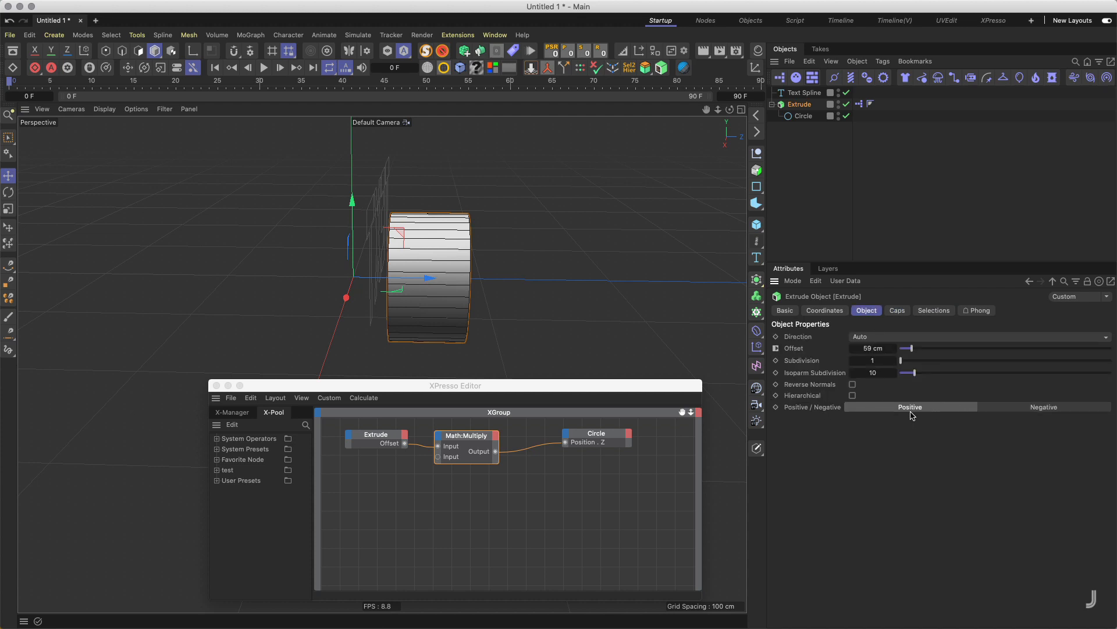
Step: Expose Positive / Negative as an output port on the Extrude node and space out the Extrude and Math:Multiply nodes
{"action": "left_click_drag", "start_coordinate": [825, 409], "coordinate": [370, 431]}
{"action": "double_click", "coordinate": [370, 442]}
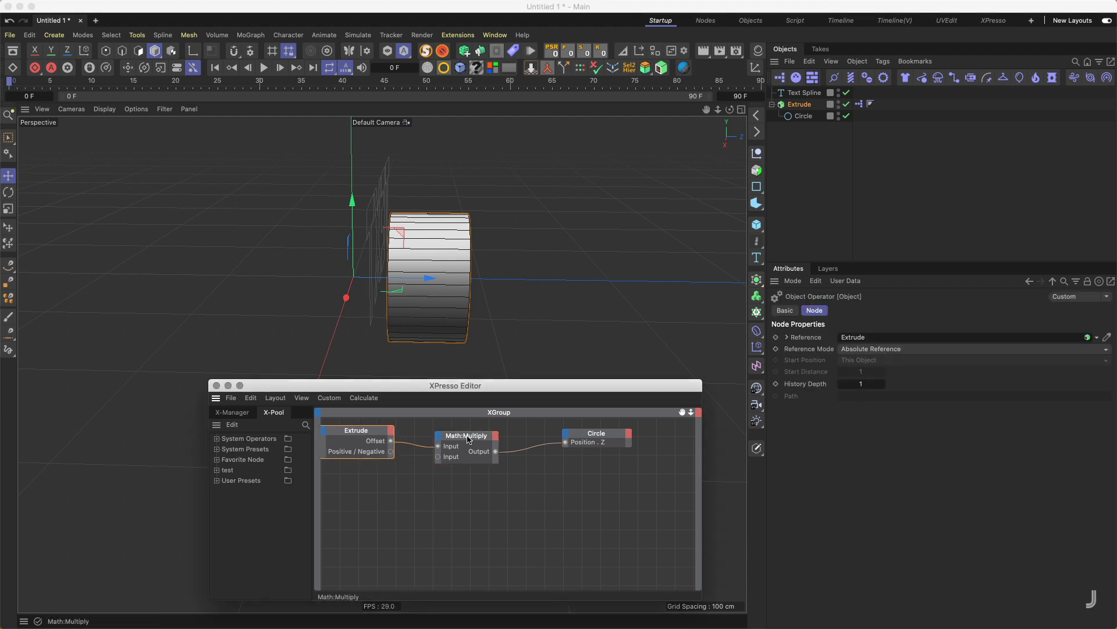
{"action": "left_click_drag", "start_coordinate": [465, 437], "coordinate": [485, 436]}
{"action": "left_click_drag", "start_coordinate": [373, 431], "coordinate": [378, 439]}
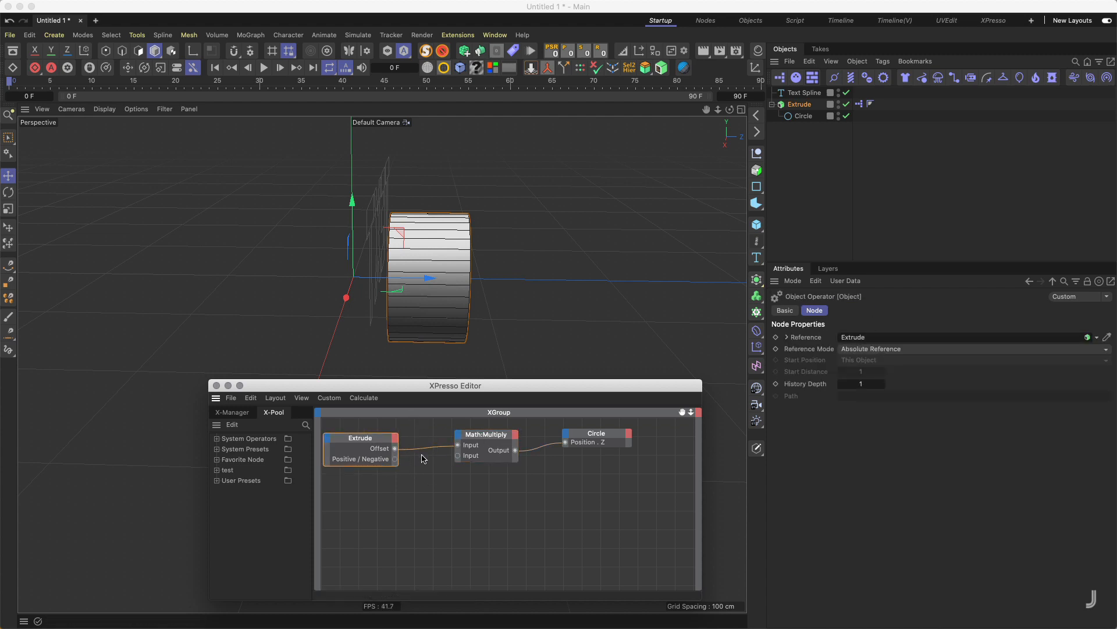
Step: Add a Result node and connect the Extrude node's Positive / Negative output to its input
{"action": "right_click", "coordinate": [445, 486]}
{"action": "mouse_move", "coordinate": [504, 485]}
{"action": "mouse_move", "coordinate": [579, 485]}
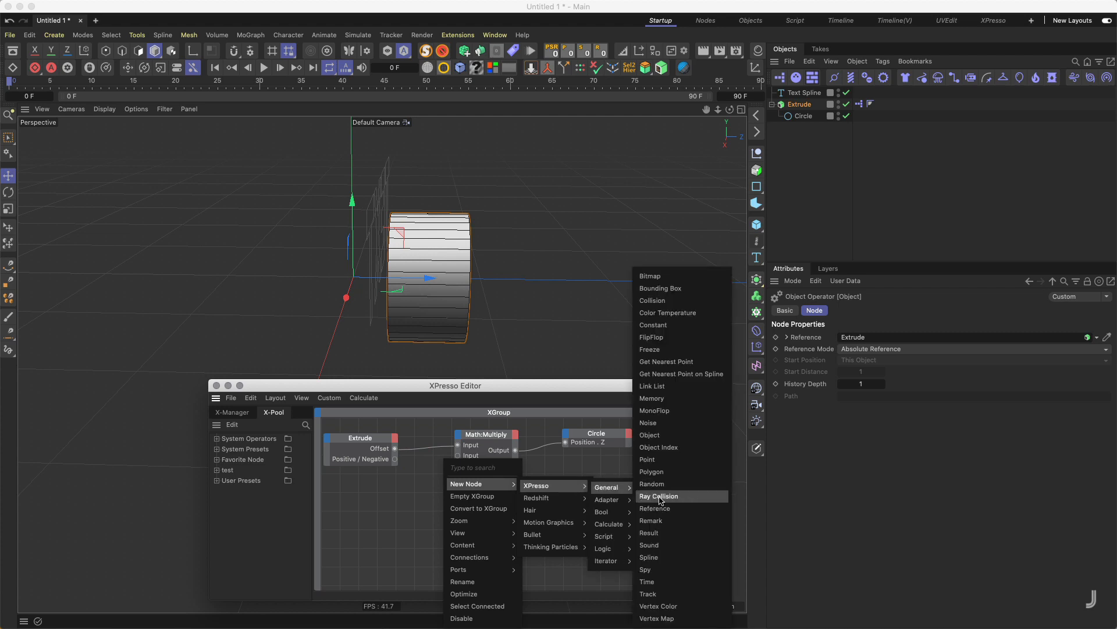
{"action": "left_click", "coordinate": [656, 534]}
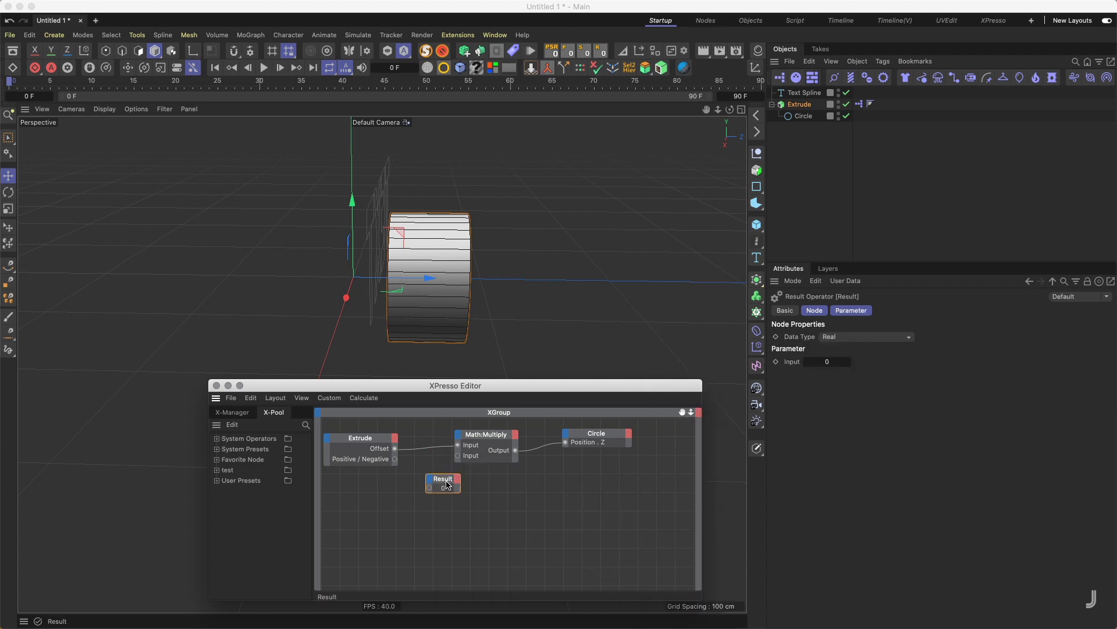
{"action": "left_click_drag", "start_coordinate": [436, 499], "coordinate": [394, 460]}
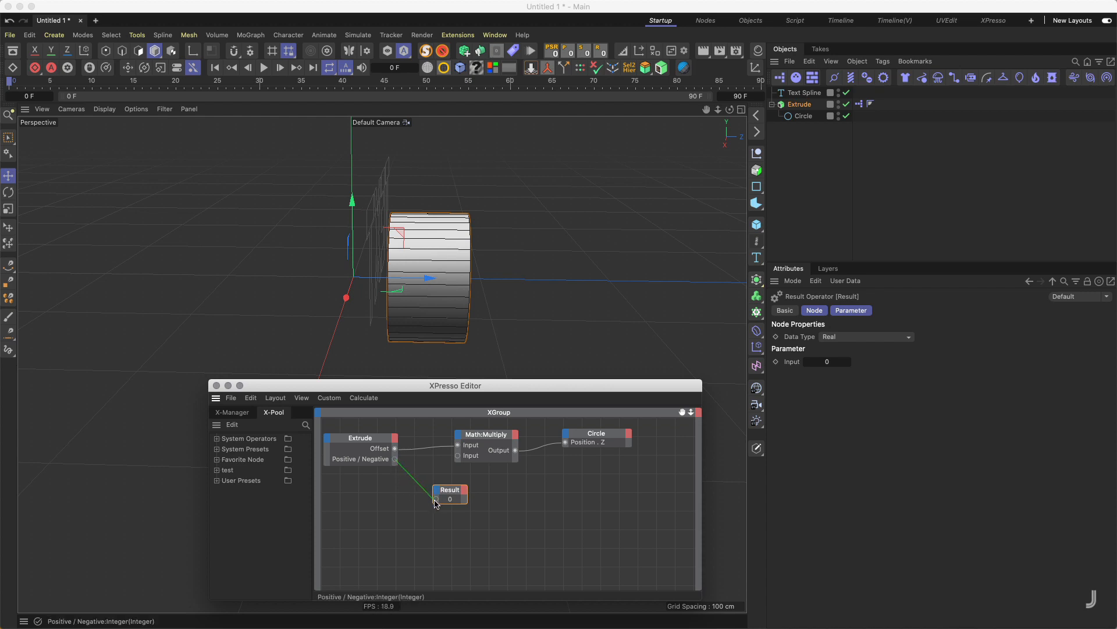
{"action": "left_click_drag", "start_coordinate": [437, 504], "coordinate": [436, 500]}
Step: Review the cycle option numbers of the Extrude's Positive / Negative user data without changing them
{"action": "left_click", "coordinate": [803, 105]}
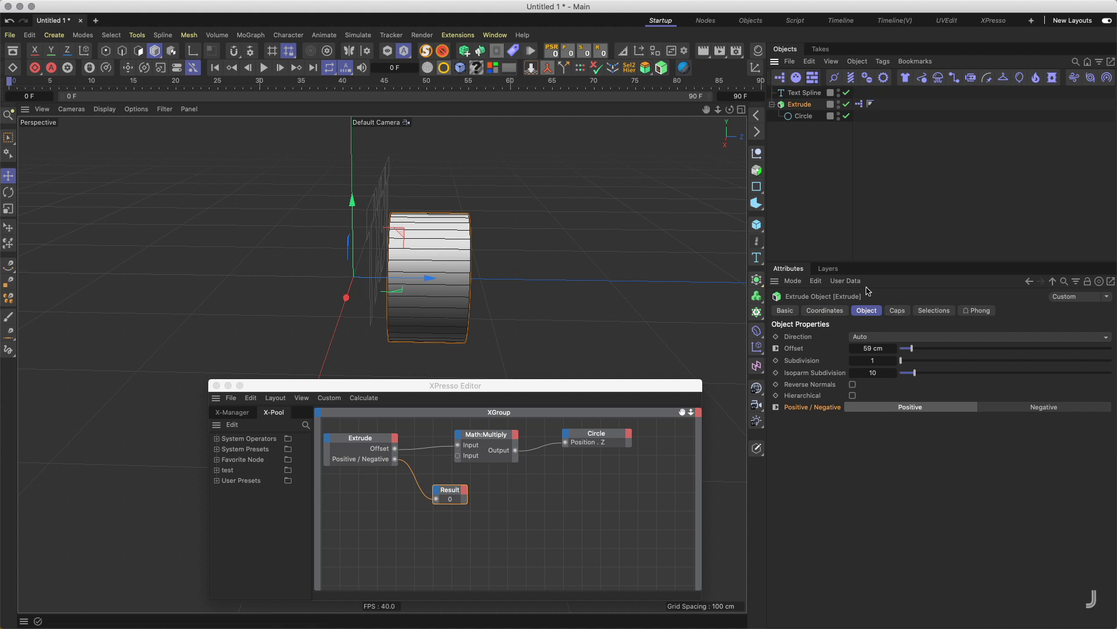
{"action": "left_click", "coordinate": [845, 281]}
{"action": "left_click", "coordinate": [854, 306]}
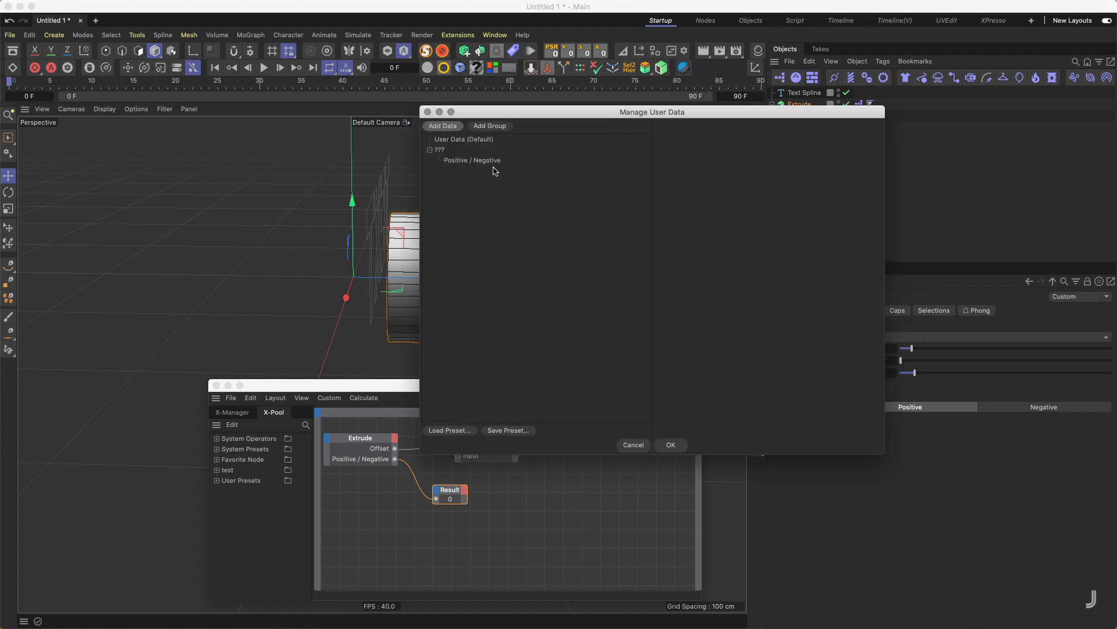
{"action": "left_click", "coordinate": [473, 161]}
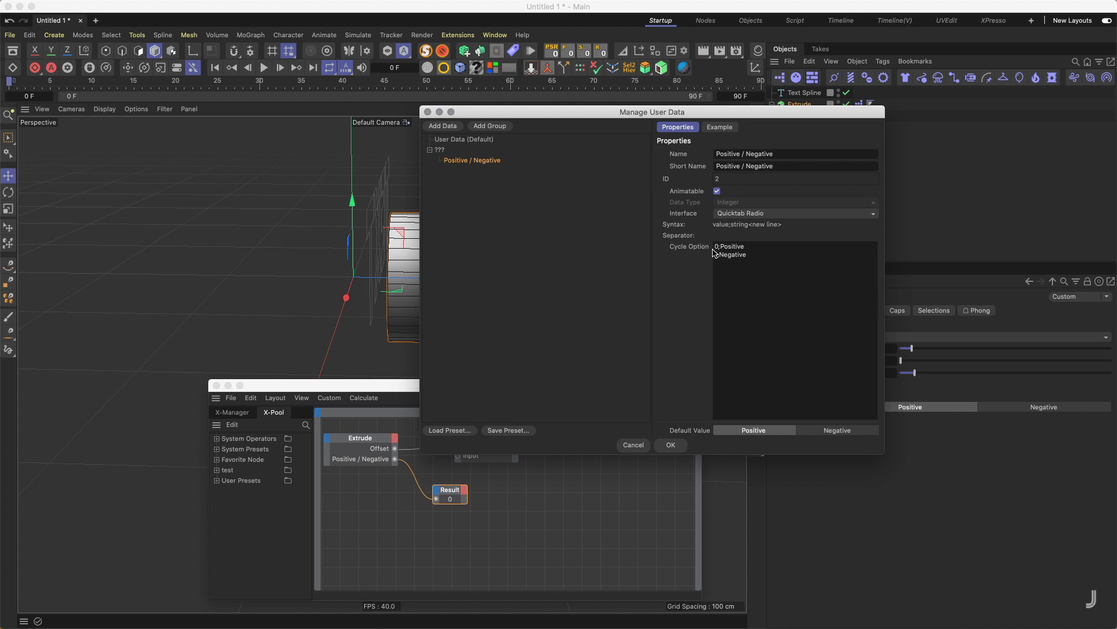
{"action": "left_click", "coordinate": [642, 445]}
Step: Switch the Extrude repeatedly between Negative and Positive to compare the values in the Result node, ending on Positive
{"action": "left_click", "coordinate": [1015, 407]}
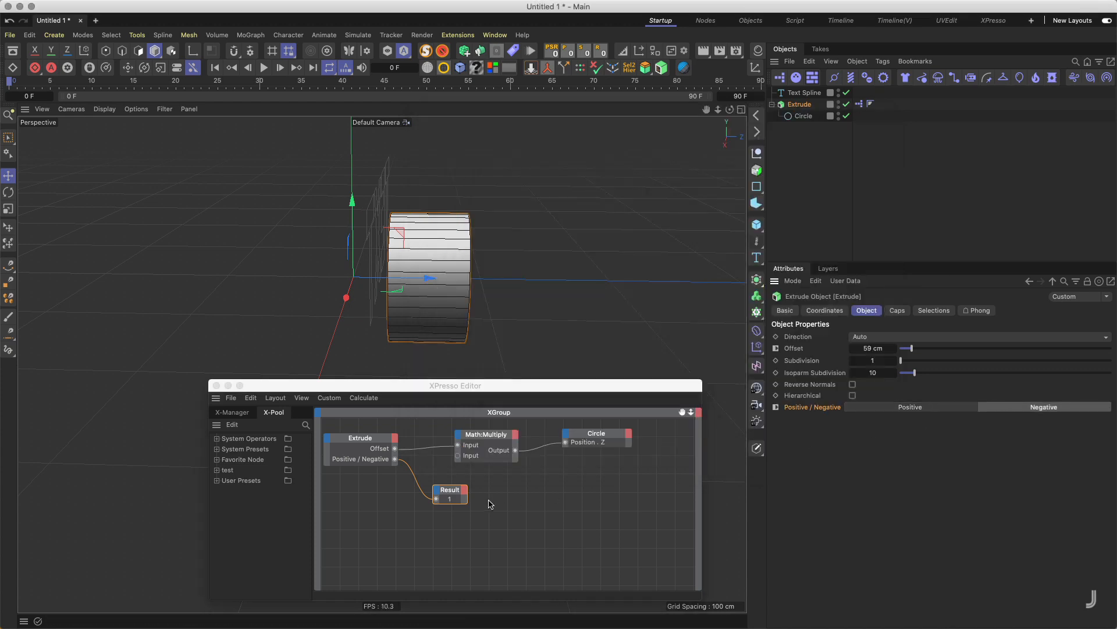
{"action": "left_click", "coordinate": [908, 409]}
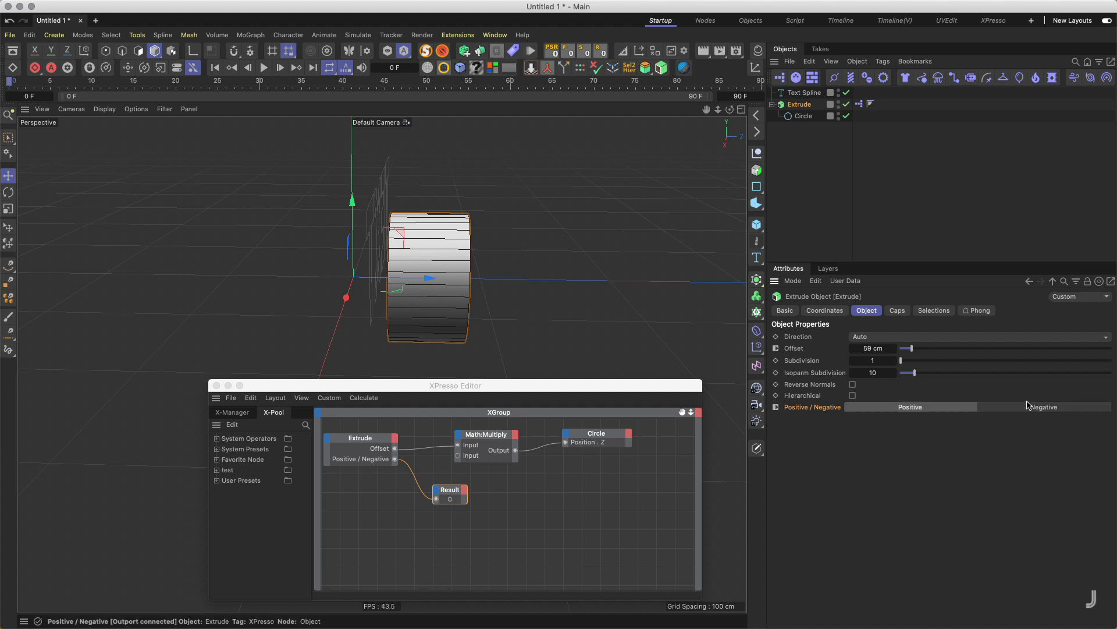
{"action": "left_click", "coordinate": [1019, 408]}
{"action": "left_click", "coordinate": [947, 411]}
{"action": "left_click", "coordinate": [1010, 409]}
{"action": "left_click", "coordinate": [966, 410]}
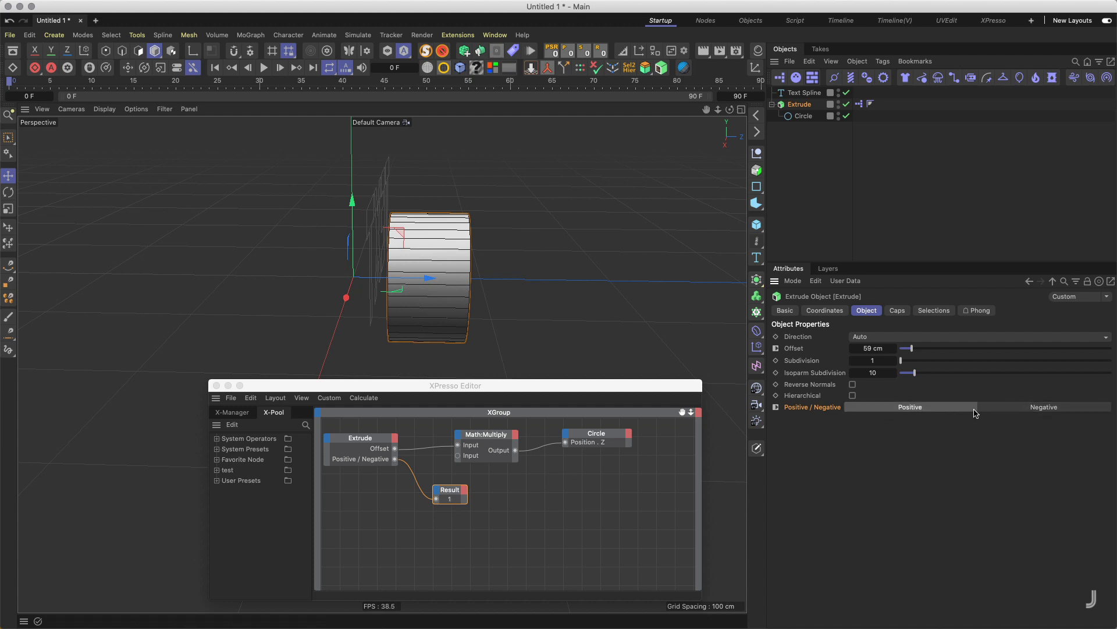
{"action": "left_click", "coordinate": [1001, 410]}
{"action": "left_click", "coordinate": [963, 410]}
Step: Add a Condition node below Math:Multiply and connect the Extrude node's Positive / Negative output to its Switch input
{"action": "left_click_drag", "start_coordinate": [447, 495], "coordinate": [408, 537]}
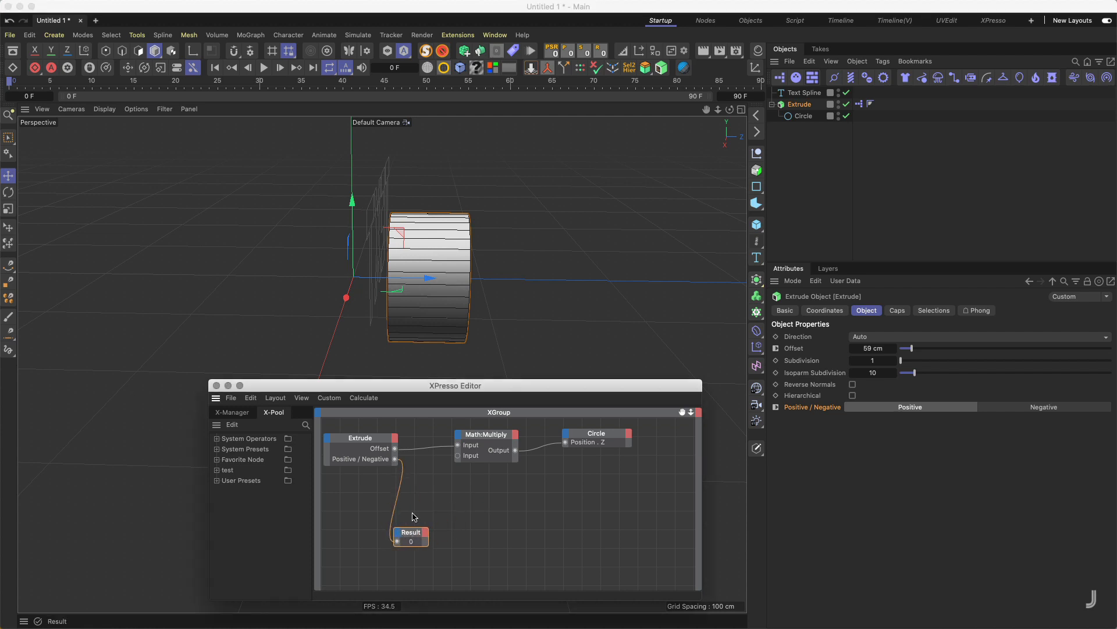
{"action": "right_click", "coordinate": [475, 501]}
{"action": "mouse_move", "coordinate": [512, 484]}
{"action": "mouse_move", "coordinate": [582, 485]}
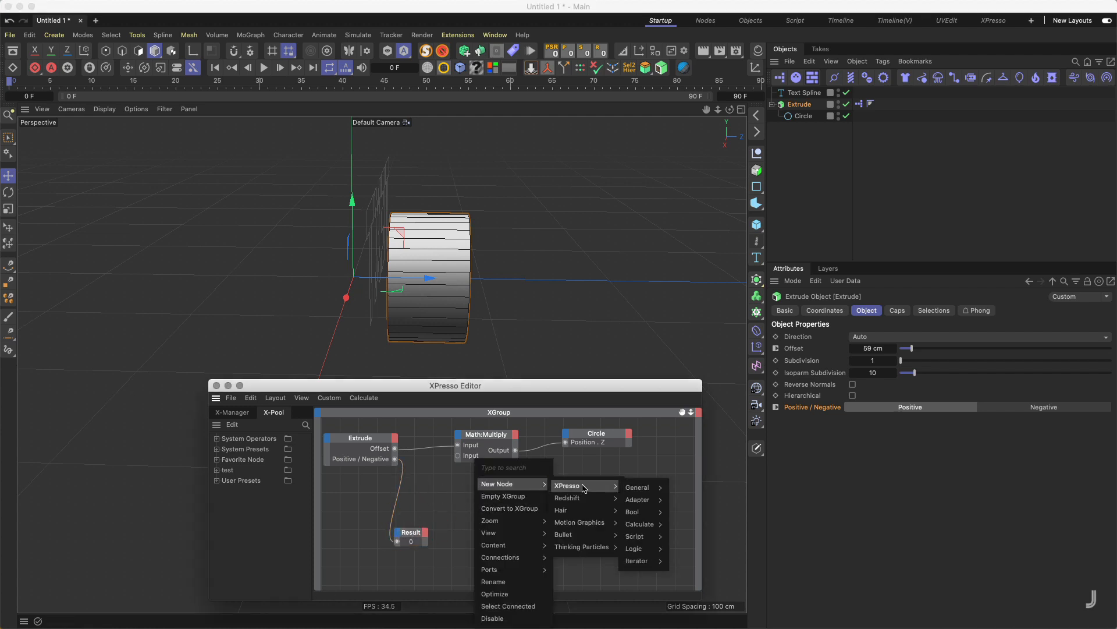
{"action": "mouse_move", "coordinate": [643, 492]}
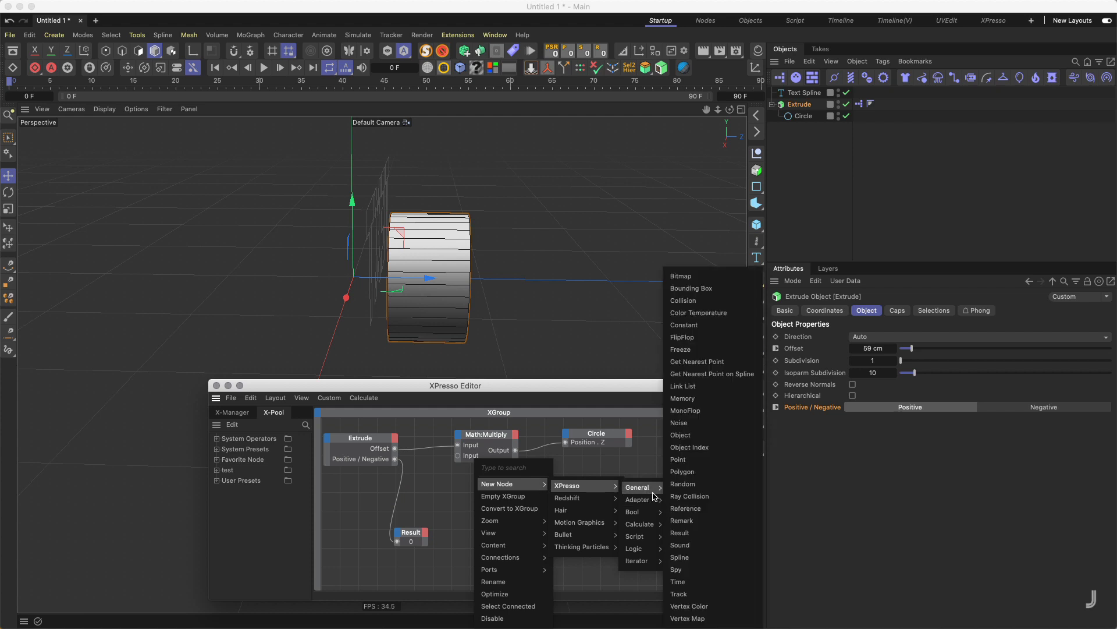
{"action": "mouse_move", "coordinate": [646, 550]}
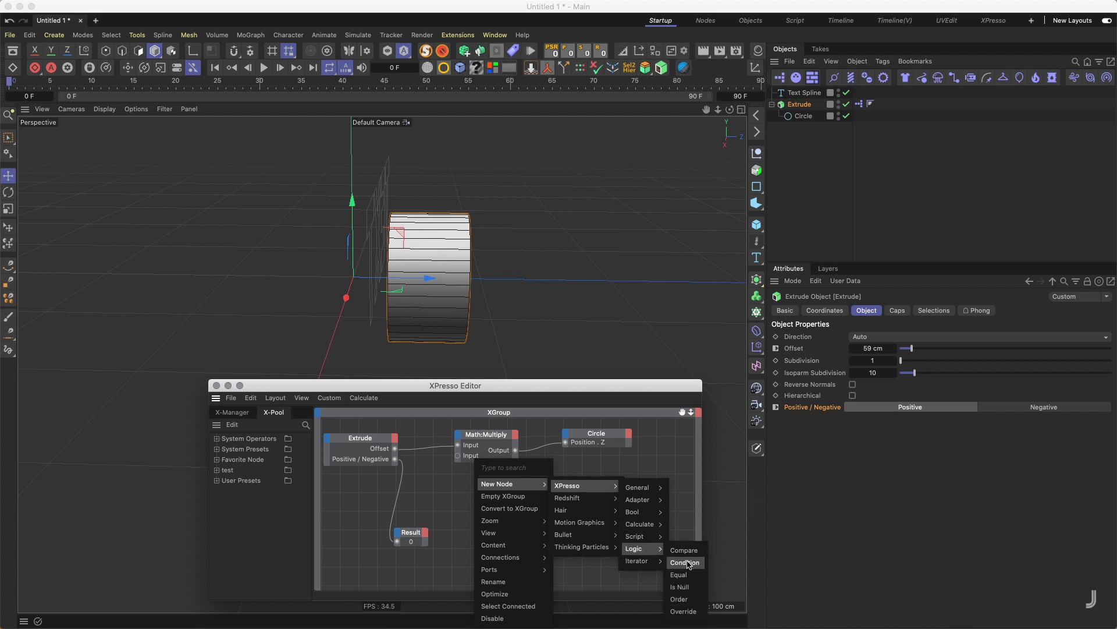
{"action": "left_click", "coordinate": [687, 564]}
{"action": "left_click_drag", "start_coordinate": [478, 482], "coordinate": [465, 484]}
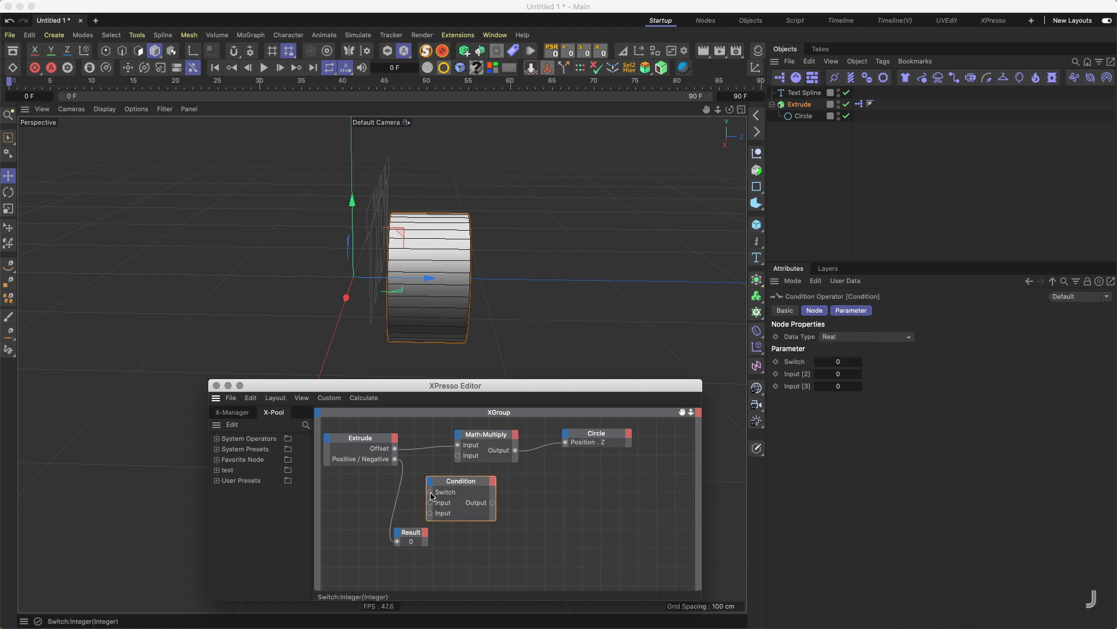
{"action": "left_click_drag", "start_coordinate": [399, 462], "coordinate": [395, 459]}
{"action": "left_click_drag", "start_coordinate": [455, 486], "coordinate": [447, 485]}
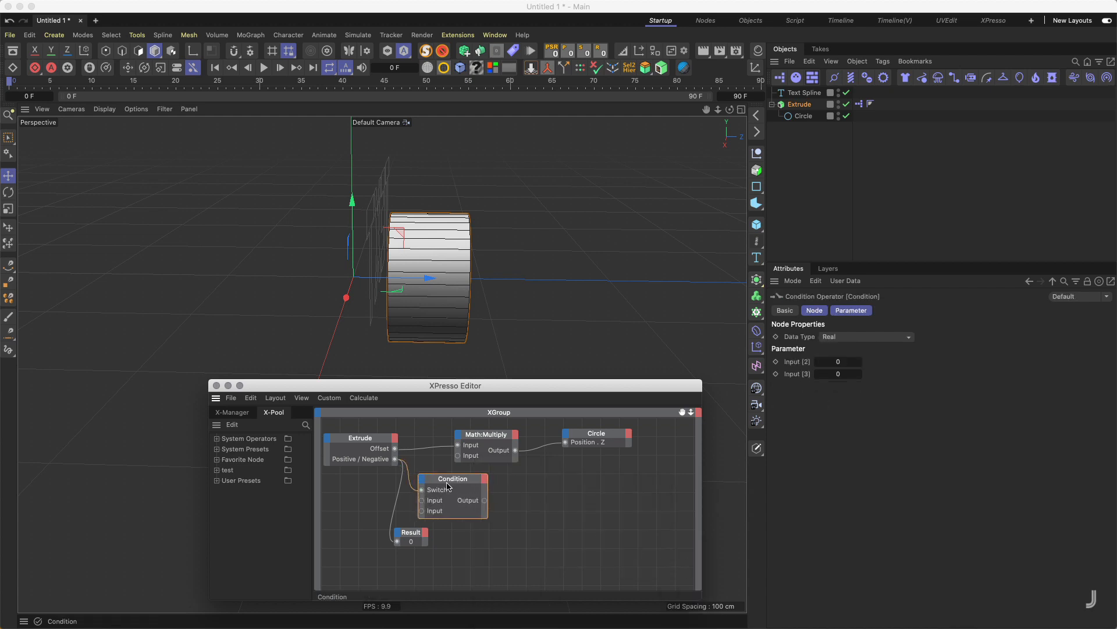
Step: Set the Condition node's Input [2] to 1 and Input [3] to -1
{"action": "left_click", "coordinate": [832, 361]}
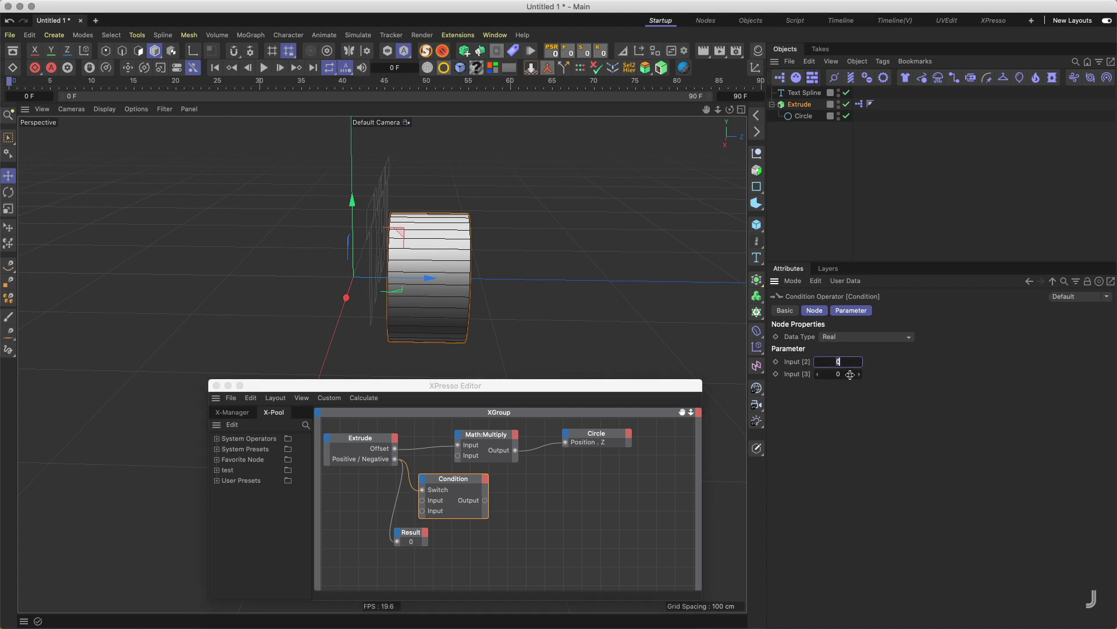
{"action": "left_click", "coordinate": [463, 483]}
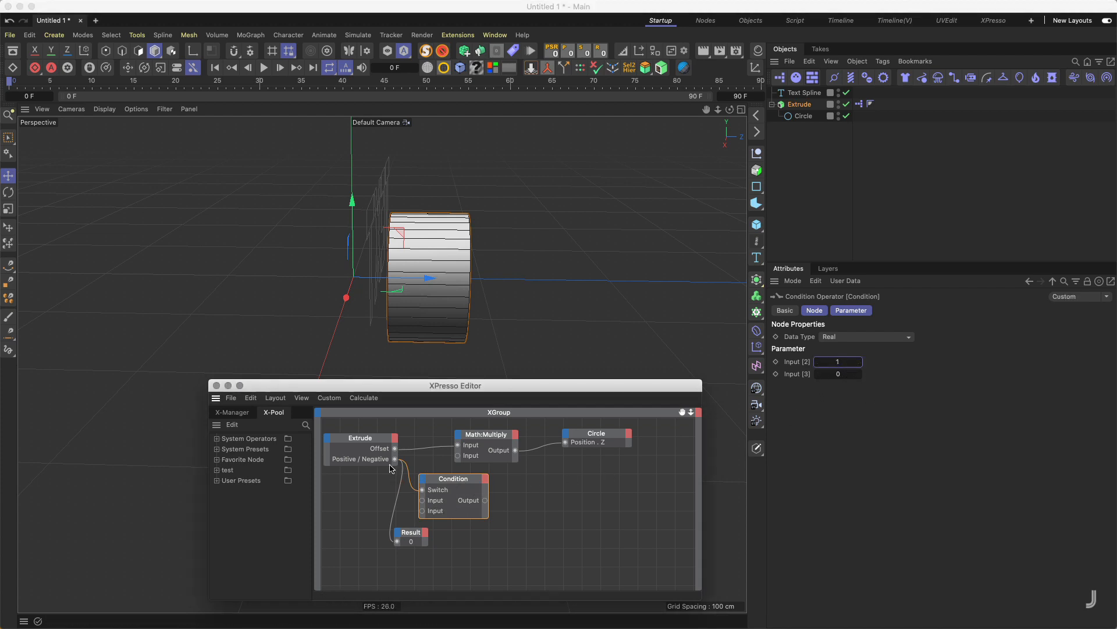
{"action": "left_click", "coordinate": [836, 374]}
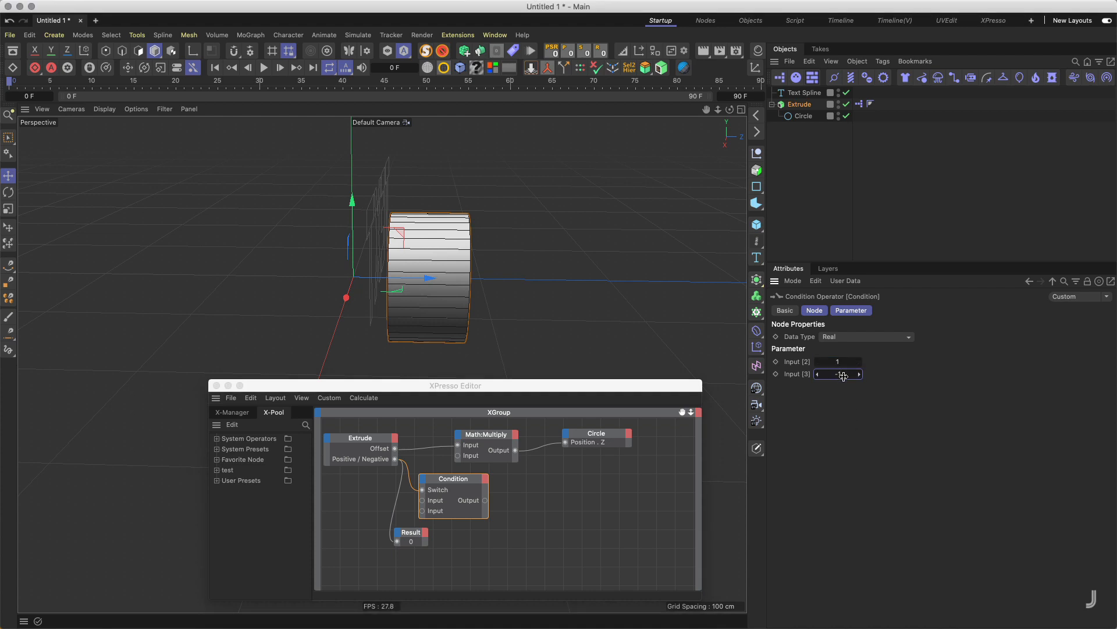
Step: Delete the Result node and shift the Math:Multiply and Circle nodes away from the Extrude node to make room
{"action": "left_click", "coordinate": [409, 536]}
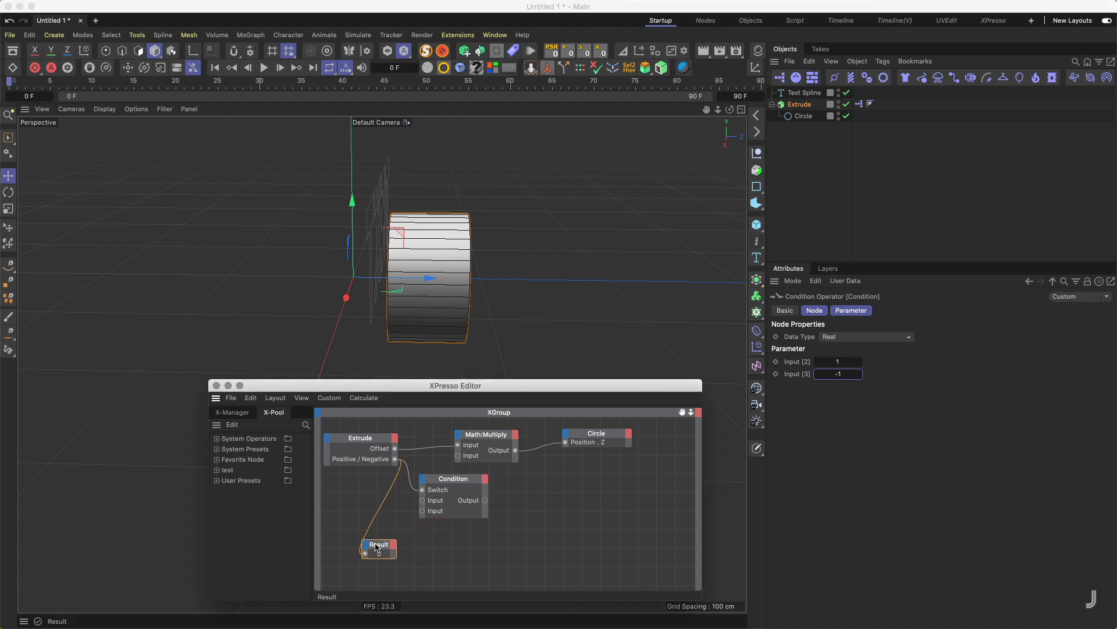
{"action": "key", "text": "Delete"}
{"action": "left_click_drag", "start_coordinate": [496, 425], "coordinate": [569, 447]}
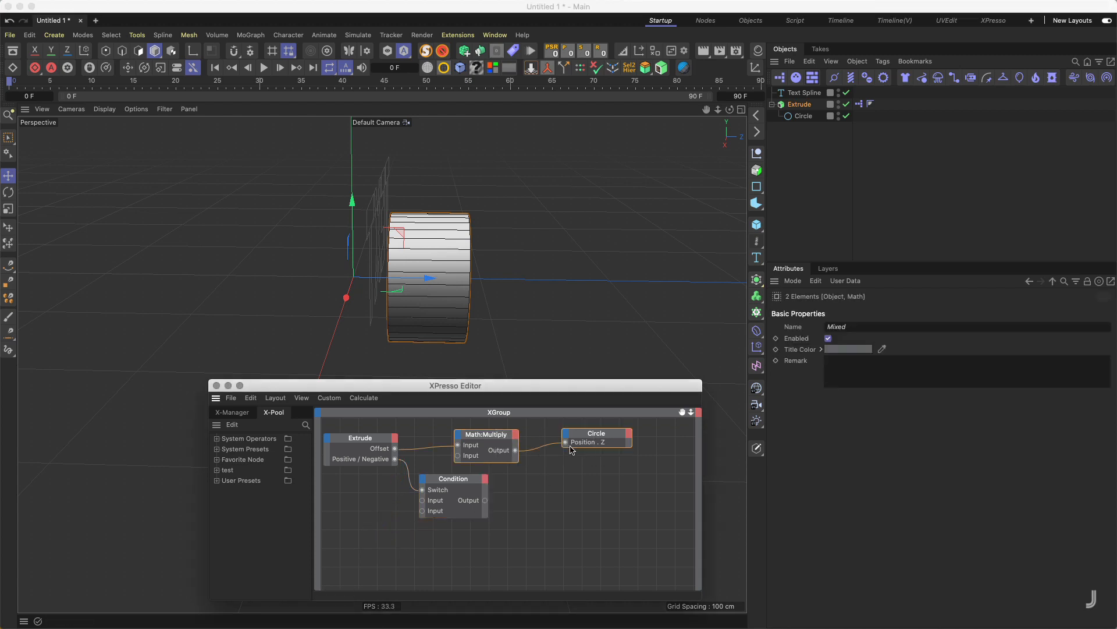
{"action": "left_click_drag", "start_coordinate": [497, 433], "coordinate": [560, 433]}
{"action": "left_click", "coordinate": [561, 464]}
{"action": "left_click", "coordinate": [560, 459]}
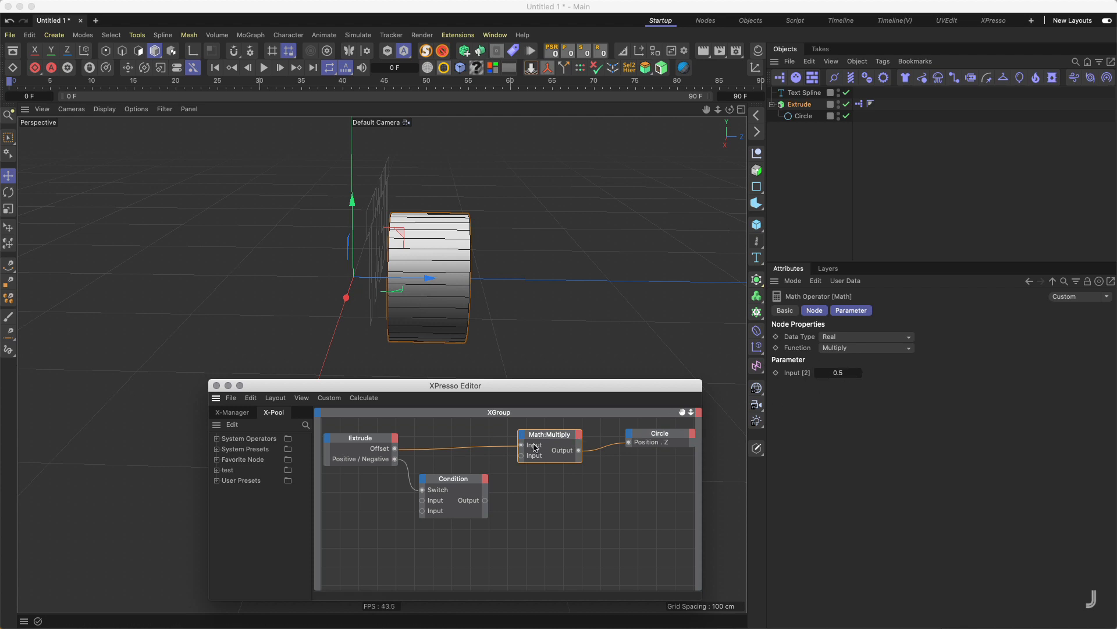
Step: Add a third input to the Math:Multiply node and connect the Condition node's Output to it
{"action": "left_click", "coordinate": [520, 435]}
{"action": "left_click", "coordinate": [536, 444]}
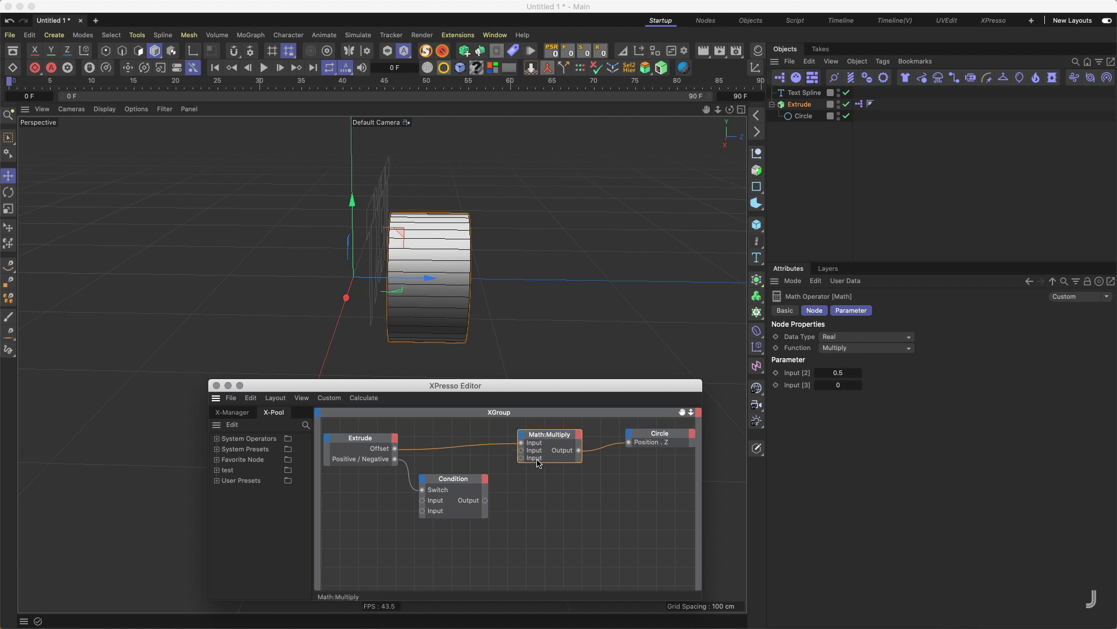
{"action": "left_click_drag", "start_coordinate": [550, 461], "coordinate": [521, 476]}
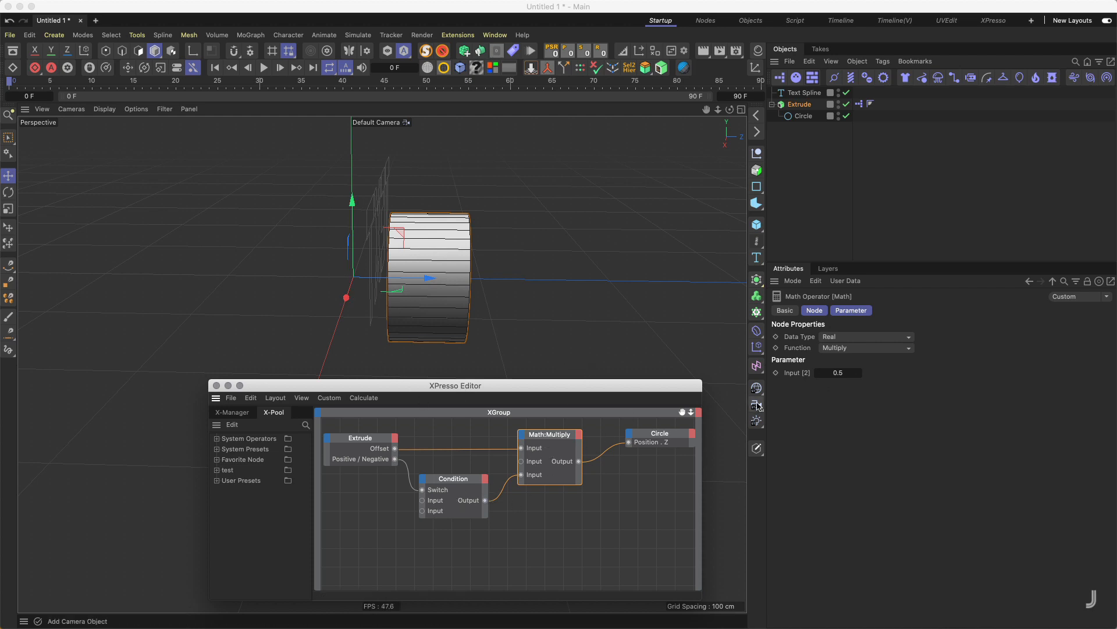
Step: Test the rig by switching the Extrude to Negative and reducing its Offset to 54 cm
{"action": "double_click", "coordinate": [801, 104]}
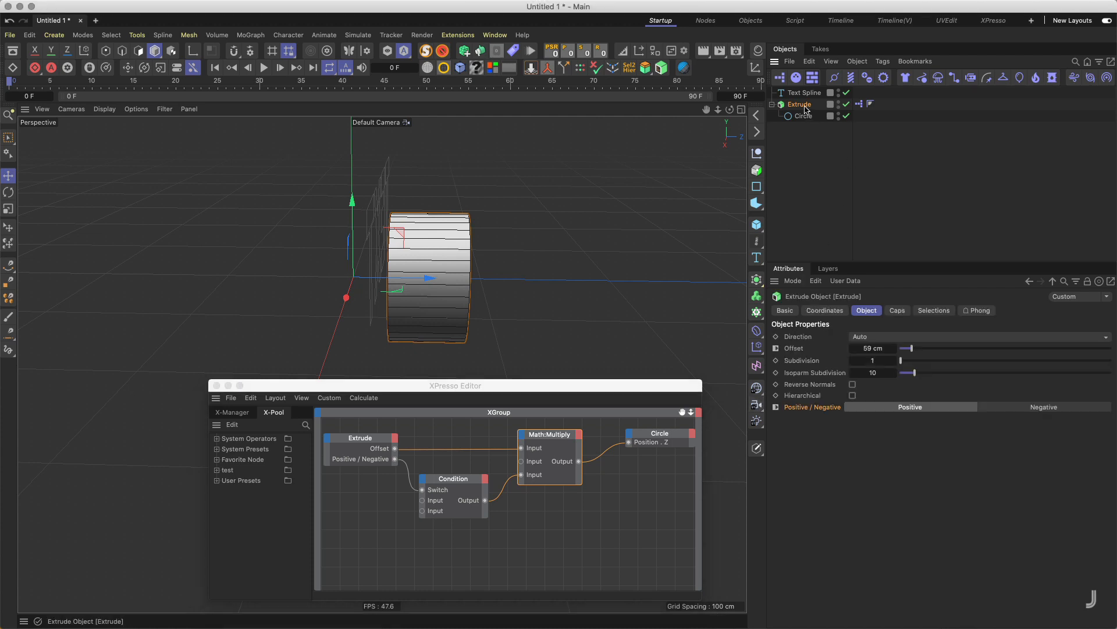
{"action": "key", "text": "Return"}
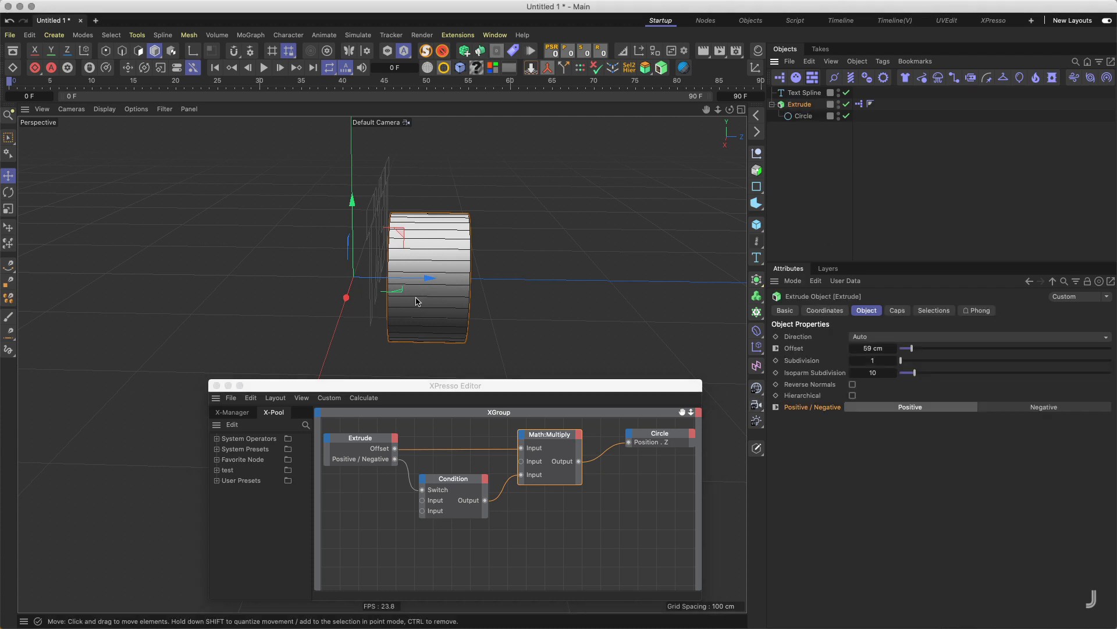
{"action": "left_click_drag", "start_coordinate": [394, 314], "coordinate": [410, 289], "text": "alt"}
{"action": "left_click", "coordinate": [1020, 411]}
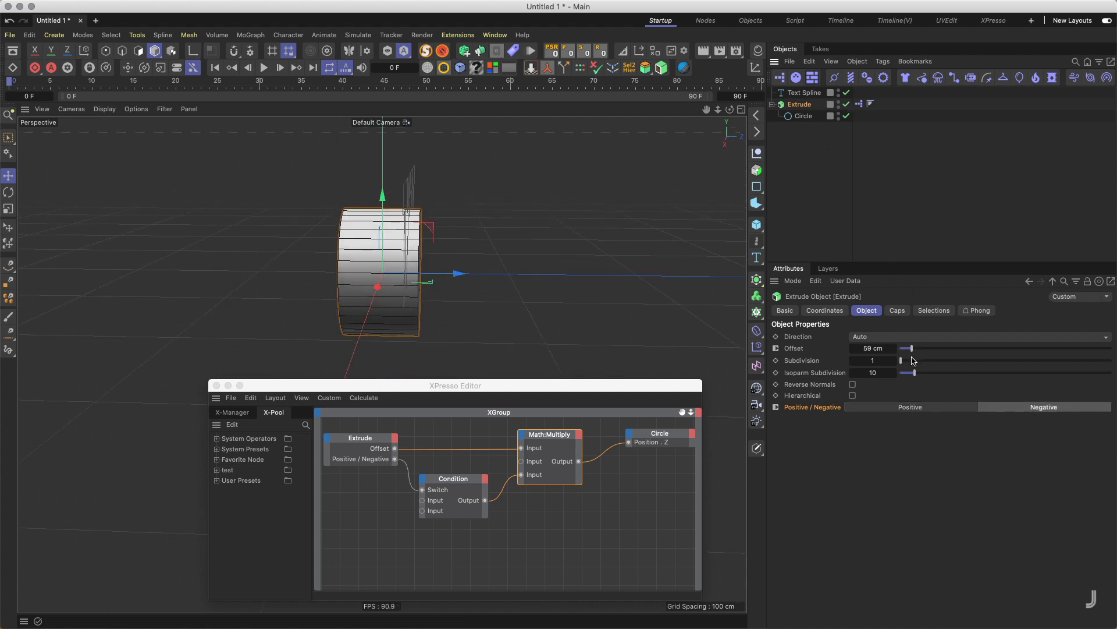
{"action": "mouse_move", "coordinate": [912, 348]}
{"action": "left_mouse_down"}
{"action": "mouse_move", "coordinate": [941, 349]}
{"action": "mouse_move", "coordinate": [911, 350]}
{"action": "left_mouse_up"}
{"action": "left_click_drag", "start_coordinate": [410, 272], "coordinate": [464, 287], "text": "alt"}
Step: Give the Extrude's caps a small round bevel and set the Offset to 62 cm
{"action": "left_click", "coordinate": [896, 310]}
{"action": "left_click", "coordinate": [885, 434]}
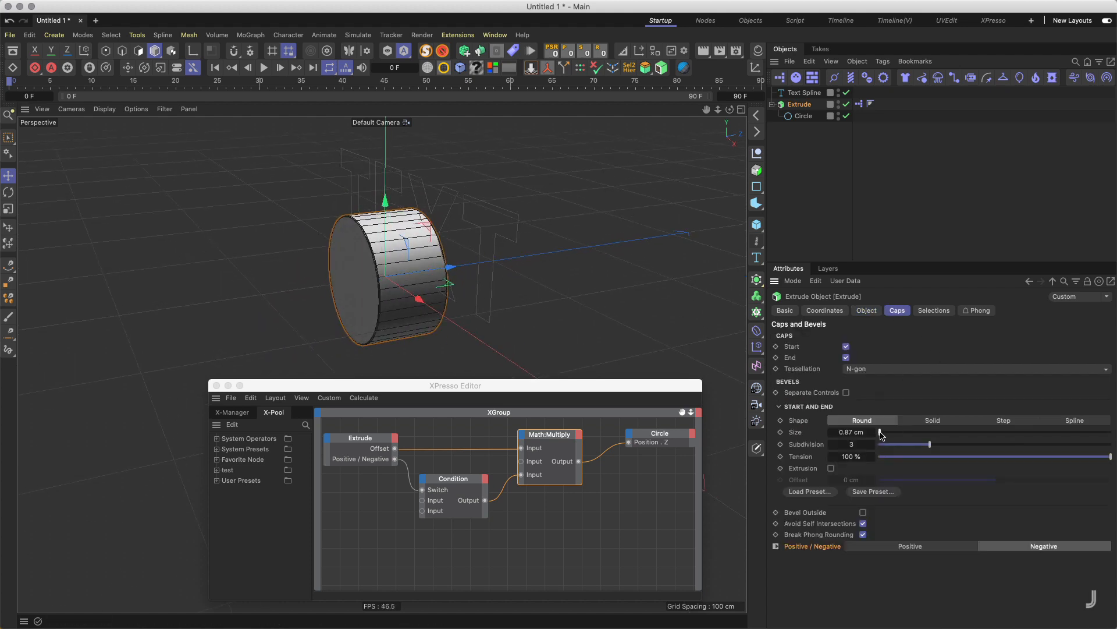
{"action": "left_click", "coordinate": [870, 310]}
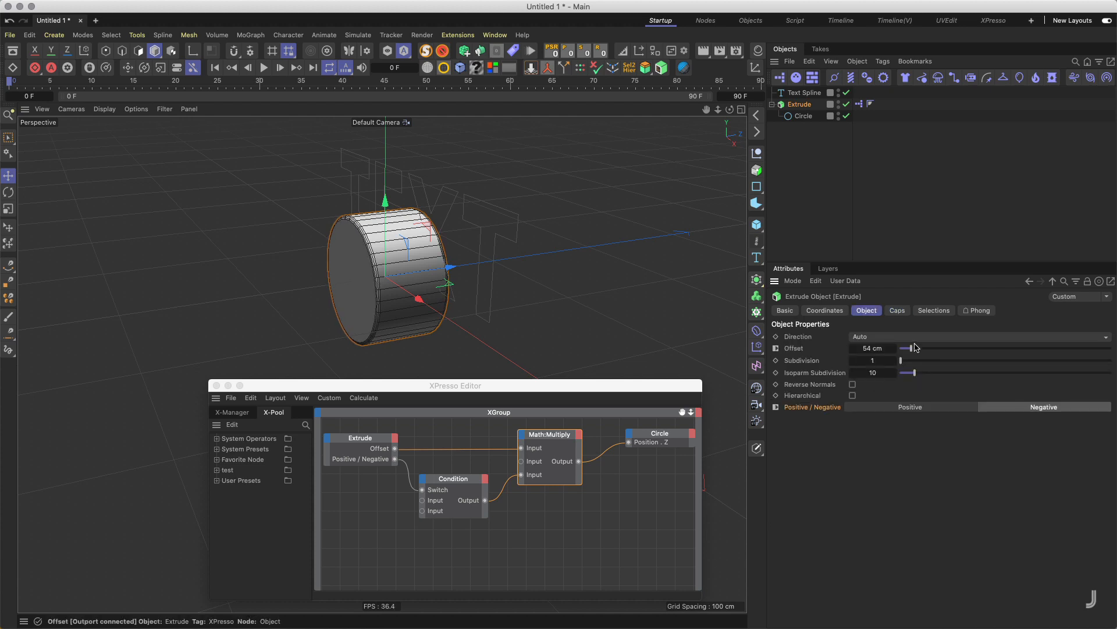
{"action": "left_click_drag", "start_coordinate": [911, 348], "coordinate": [912, 348]}
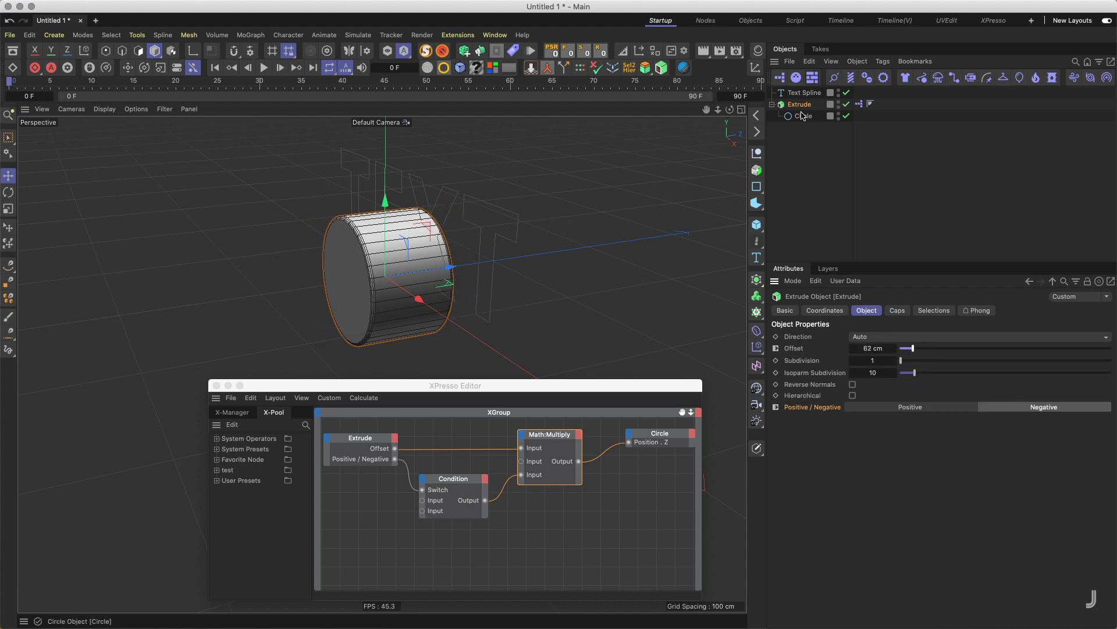
Step: Replace the Circle under the Extrude with the Text Spline and switch Positive / Negative to Positive
{"action": "mouse_move", "coordinate": [803, 116]}
{"action": "left_mouse_down"}
{"action": "mouse_move", "coordinate": [802, 96]}
{"action": "mouse_move", "coordinate": [807, 118]}
{"action": "left_mouse_up"}
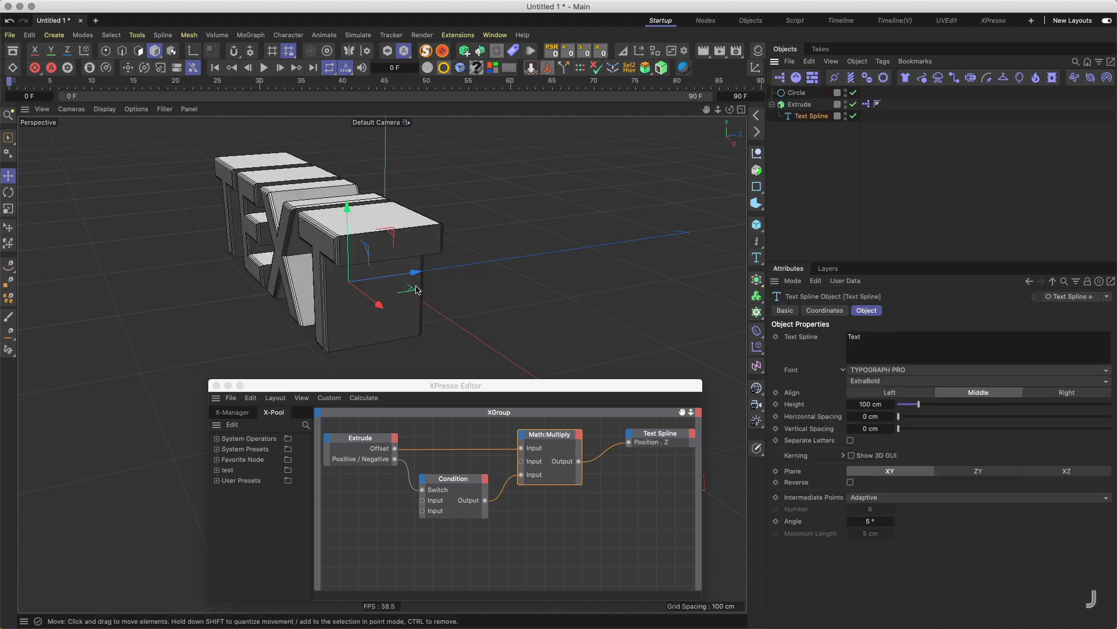
{"action": "left_click_drag", "start_coordinate": [416, 289], "coordinate": [388, 270], "text": "alt"}
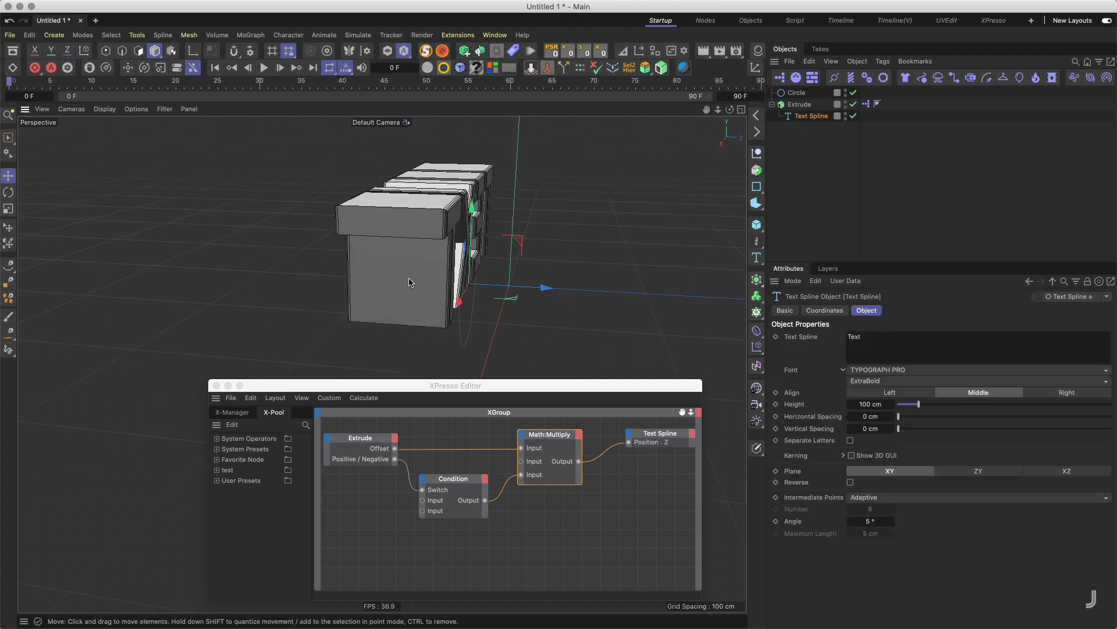
{"action": "left_click", "coordinate": [800, 104]}
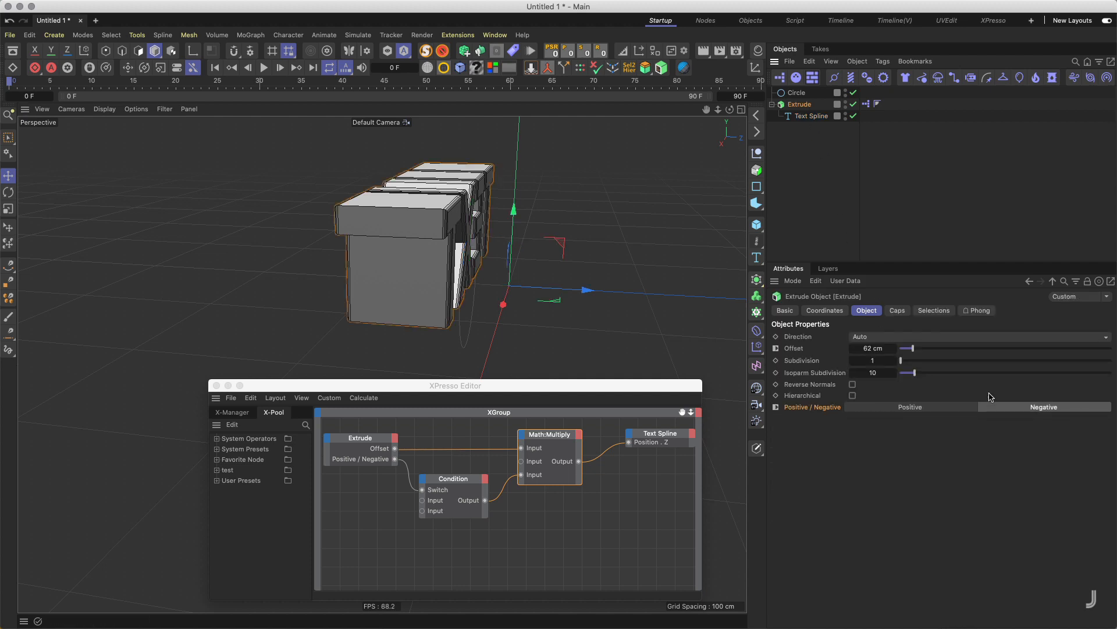
{"action": "left_click", "coordinate": [926, 407]}
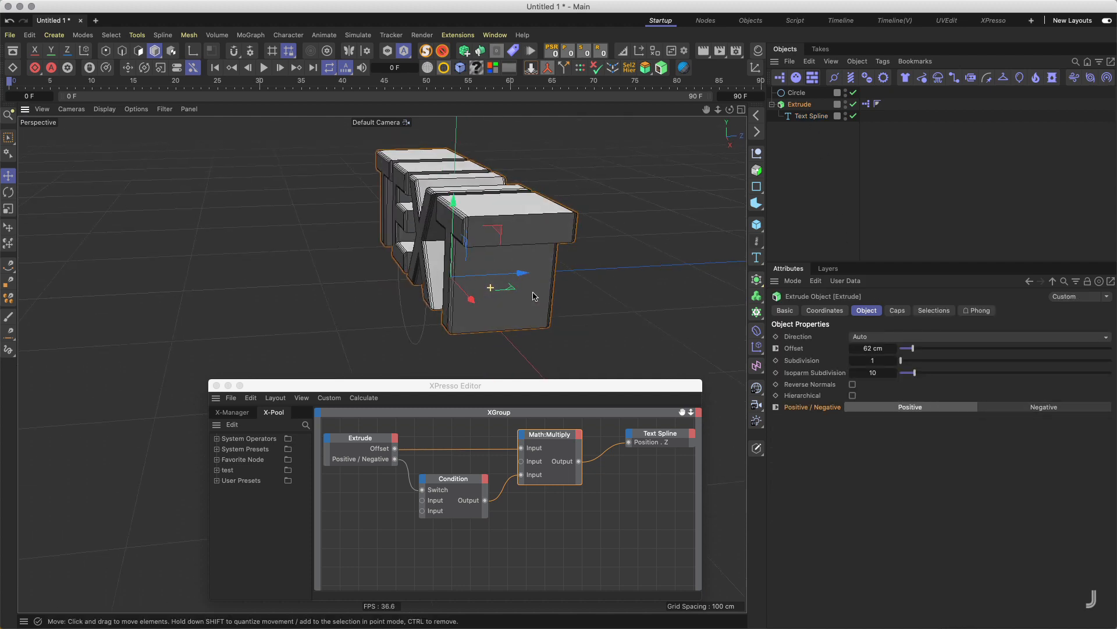
Step: Reduce the Extrude's Offset to 23 cm and close the XPresso Editor
{"action": "mouse_move", "coordinate": [912, 348]}
{"action": "left_mouse_down"}
{"action": "mouse_move", "coordinate": [944, 348]}
{"action": "mouse_move", "coordinate": [904, 348]}
{"action": "left_mouse_up"}
{"action": "left_click_drag", "start_coordinate": [531, 389], "coordinate": [543, 325]}
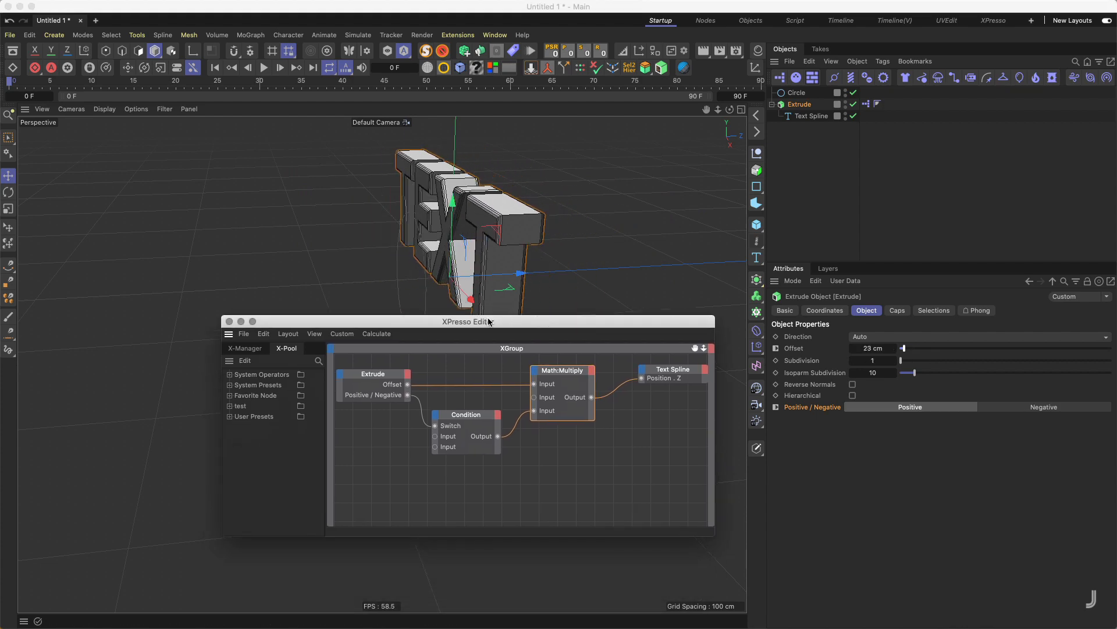
{"action": "left_click", "coordinate": [240, 324]}
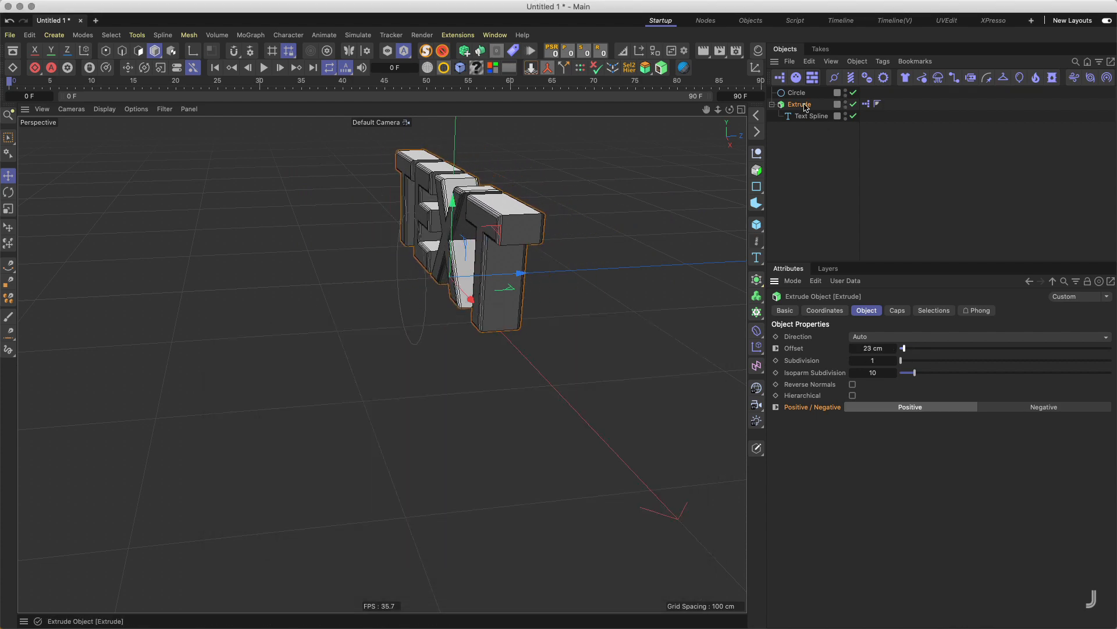
Step: Set the Extrude's Subdivision to 6 and its Offset to 56 cm
{"action": "left_click_drag", "start_coordinate": [451, 268], "coordinate": [500, 259], "text": "alt"}
{"action": "mouse_move", "coordinate": [903, 348]}
{"action": "left_mouse_down"}
{"action": "mouse_move", "coordinate": [926, 348]}
{"action": "mouse_move", "coordinate": [911, 364]}
{"action": "left_mouse_up"}
{"action": "left_click_drag", "start_coordinate": [498, 328], "coordinate": [532, 326], "text": "alt"}
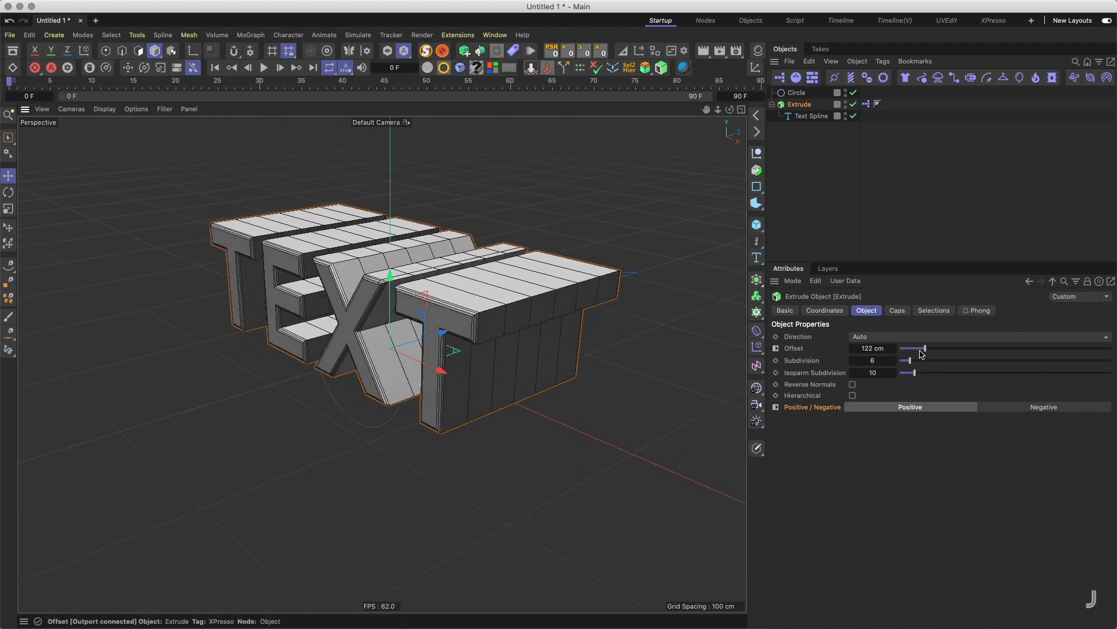
{"action": "left_click_drag", "start_coordinate": [925, 348], "coordinate": [911, 349]}
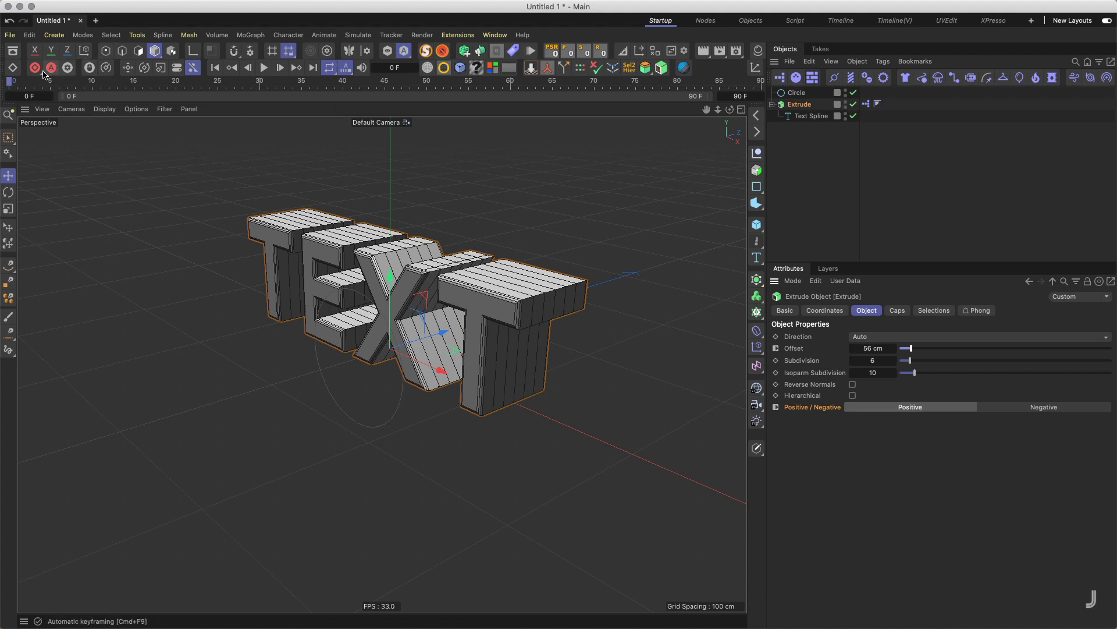
Step: Open the Asset Browser and show the Preset category inside the personal asset folder
{"action": "left_click", "coordinate": [13, 52]}
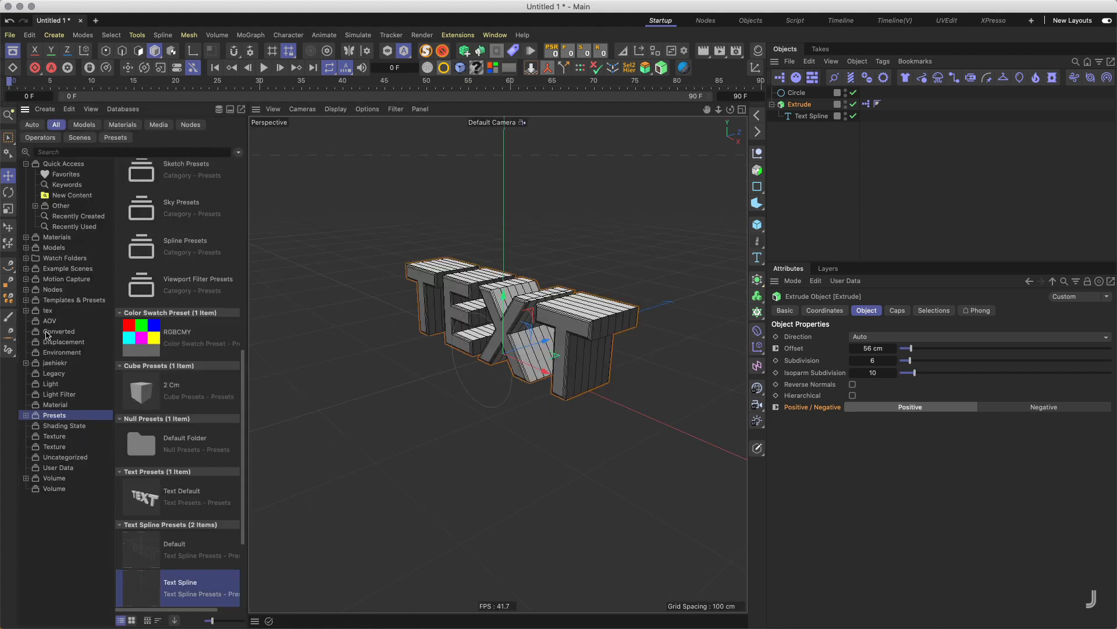
{"action": "left_click", "coordinate": [41, 364]}
{"action": "left_click", "coordinate": [26, 363]}
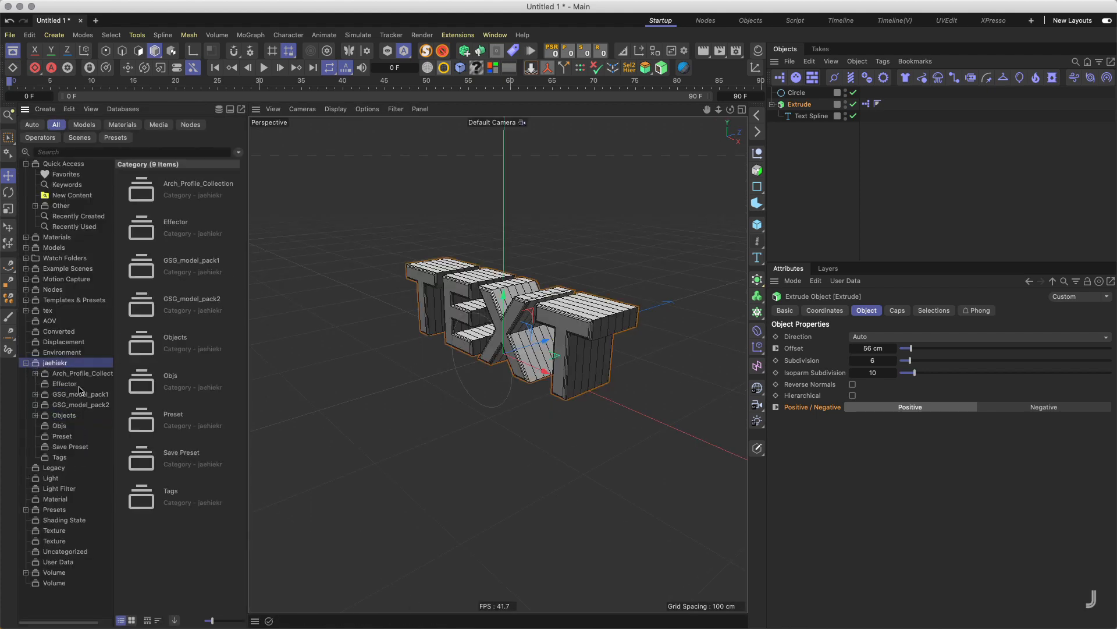
{"action": "left_click", "coordinate": [66, 437]}
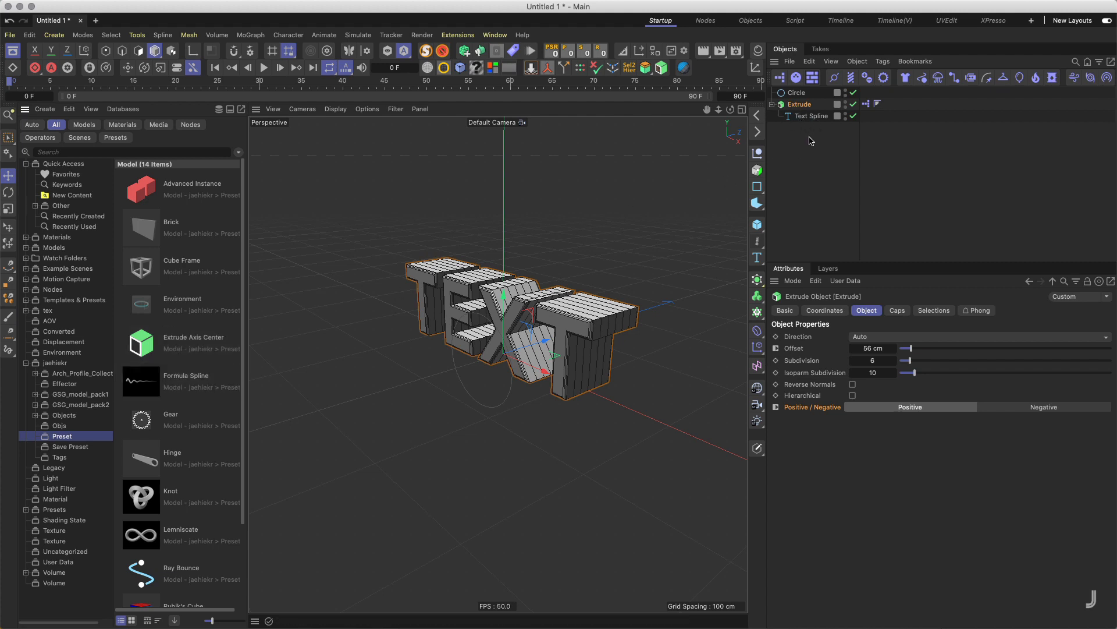
Step: Delete the Text Spline and the Circle so that only the Extrude remains in the scene
{"action": "left_click", "coordinate": [815, 119]}
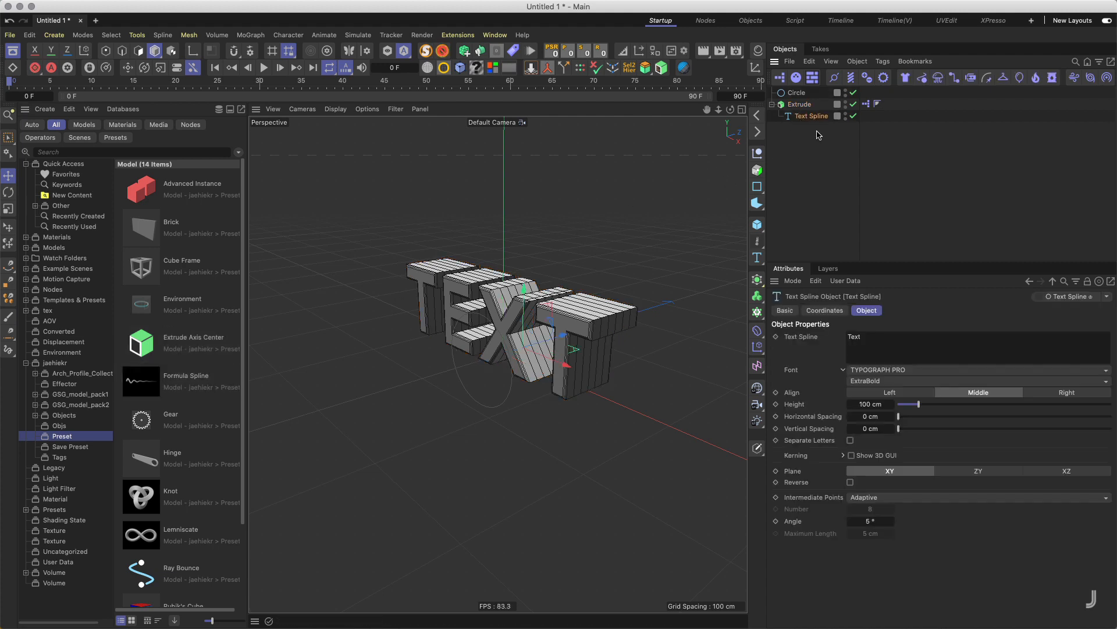
{"action": "key", "text": "Delete"}
{"action": "left_click", "coordinate": [798, 95]}
{"action": "key", "text": "Delete"}
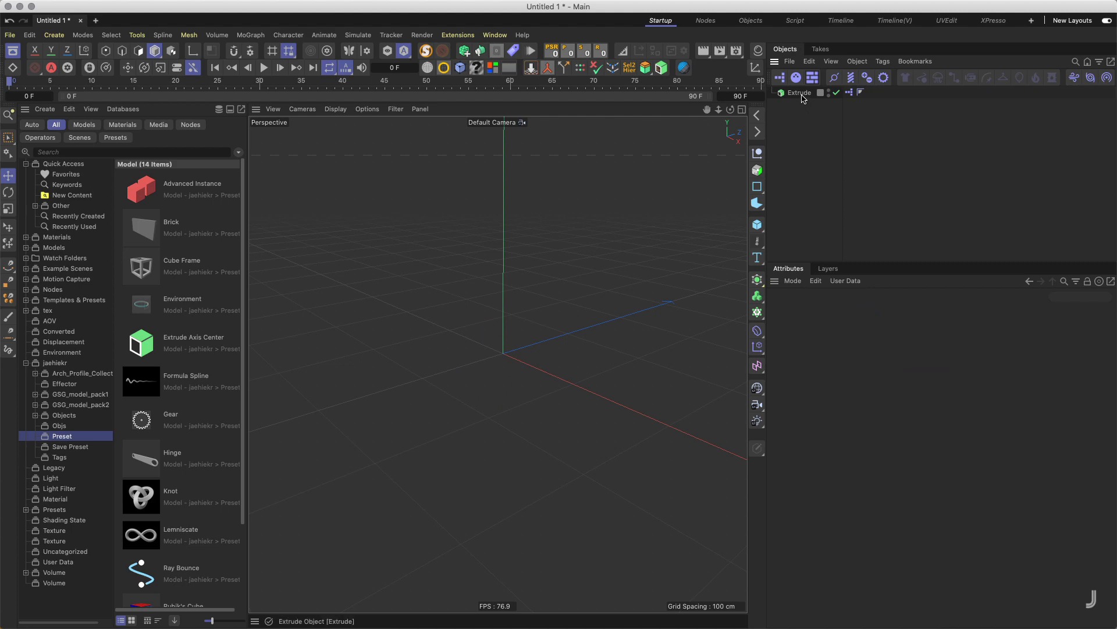
Step: Save the Extrude as an asset named "Extrude ddd" in the Preset category of the Preferences database
{"action": "left_click", "coordinate": [802, 97]}
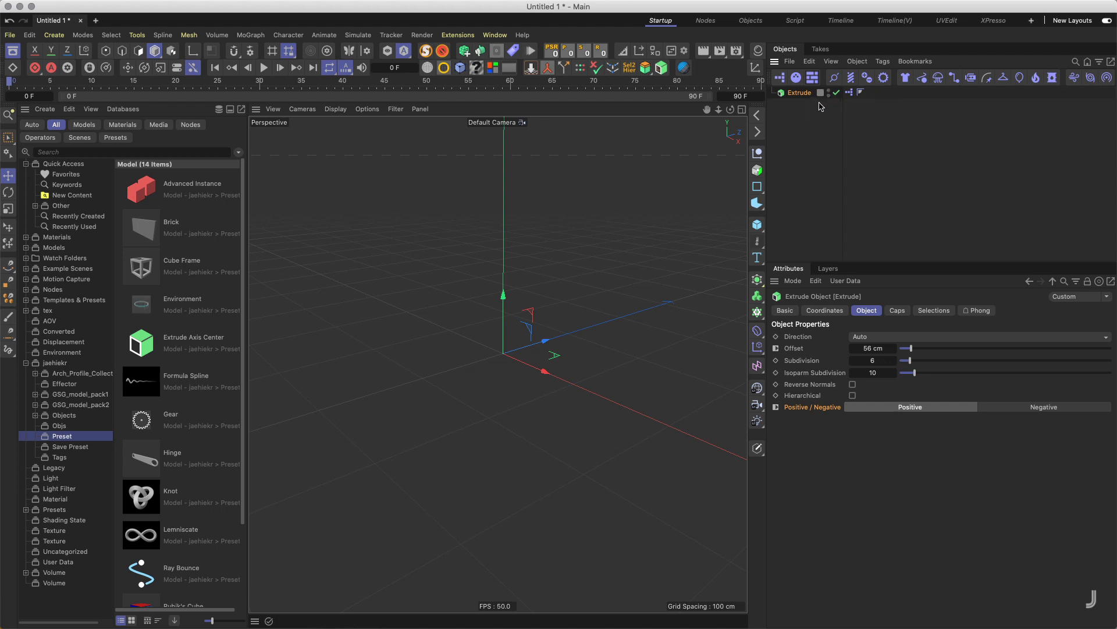
{"action": "left_click_drag", "start_coordinate": [800, 96], "coordinate": [183, 414]}
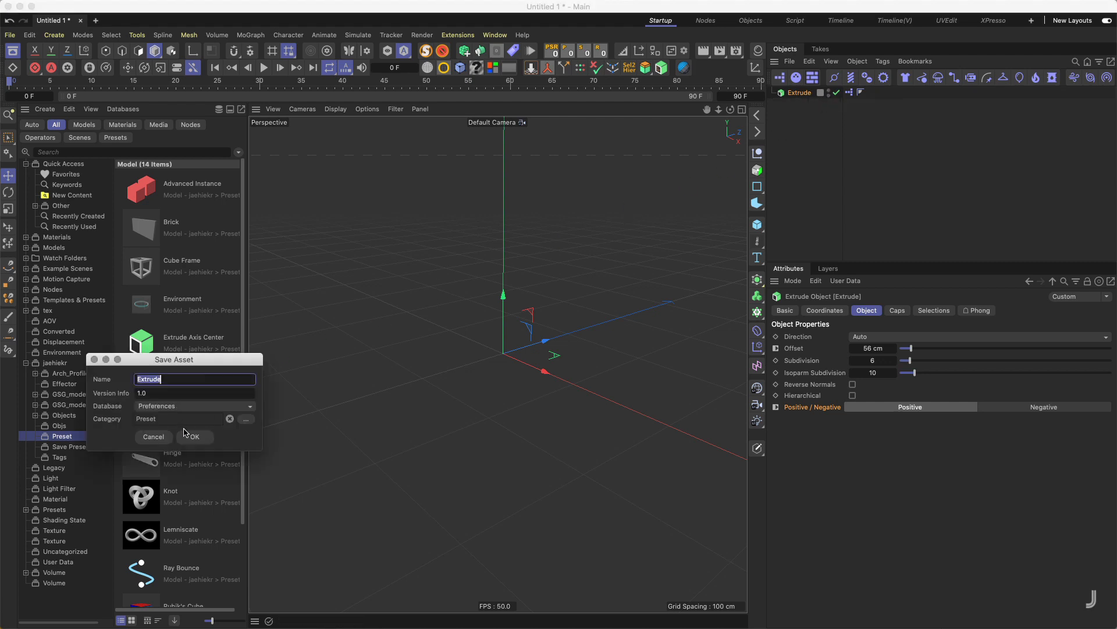
{"action": "left_click", "coordinate": [170, 379]}
{"action": "type", "text": "ddd"}
{"action": "left_click", "coordinate": [197, 437]}
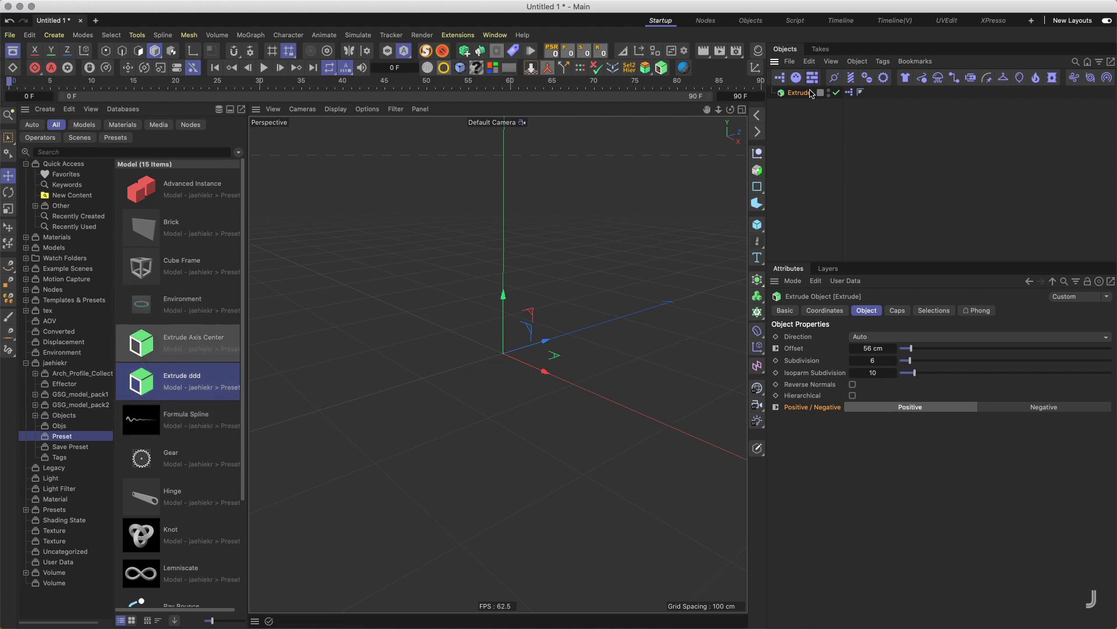
Step: Create a new project and place the Extrude ddd asset in the upper toolbar by enabling Edit Palettes in the Command Manager
{"action": "left_click", "coordinate": [96, 20]}
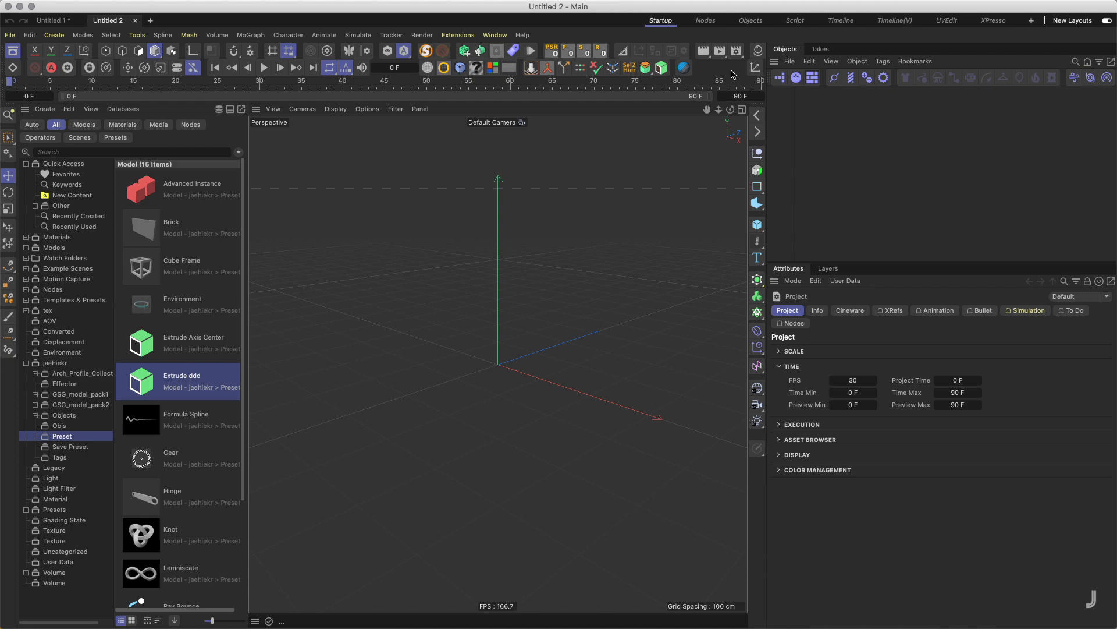
{"action": "left_click", "coordinate": [495, 35]}
{"action": "mouse_move", "coordinate": [567, 56]}
{"action": "left_click", "coordinate": [692, 63]}
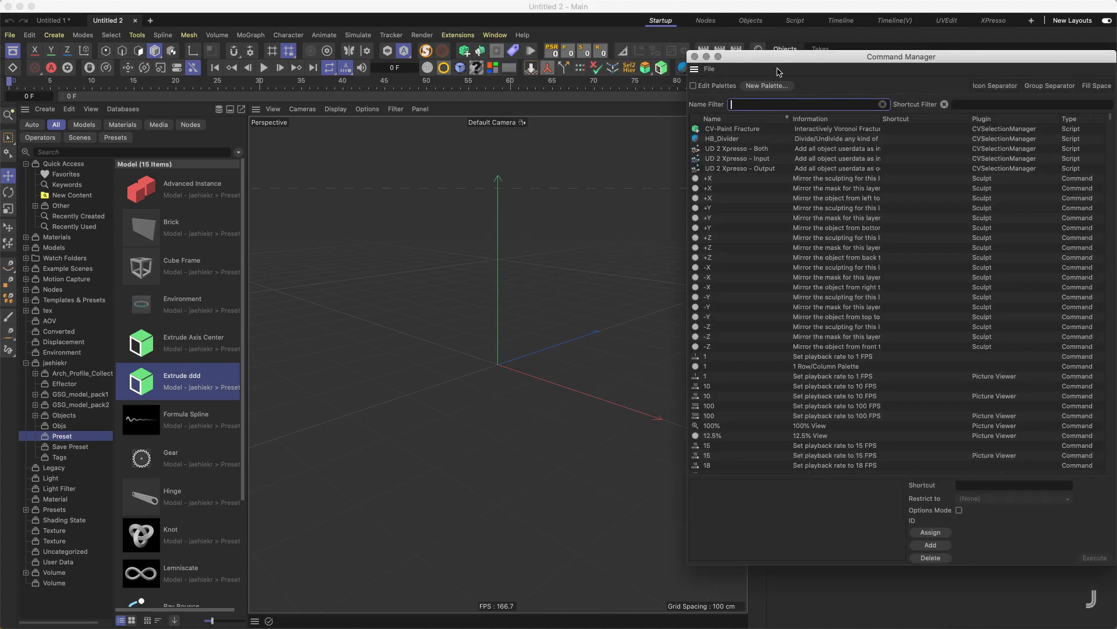
{"action": "left_click_drag", "start_coordinate": [778, 58], "coordinate": [711, 214]}
{"action": "left_click", "coordinate": [628, 241]}
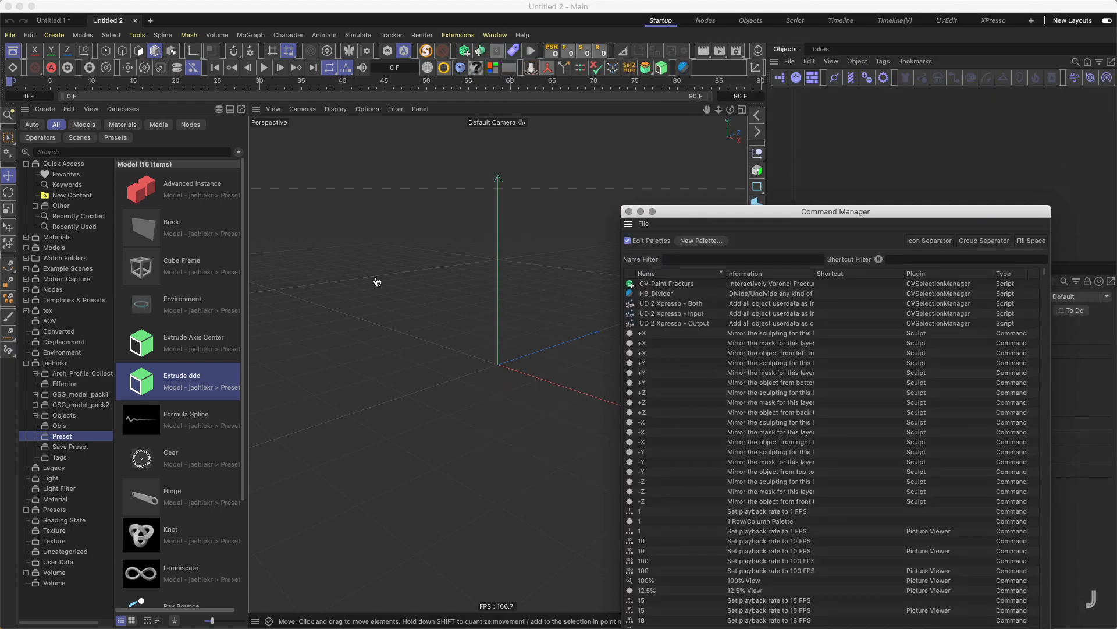
{"action": "left_click_drag", "start_coordinate": [174, 383], "coordinate": [745, 73]}
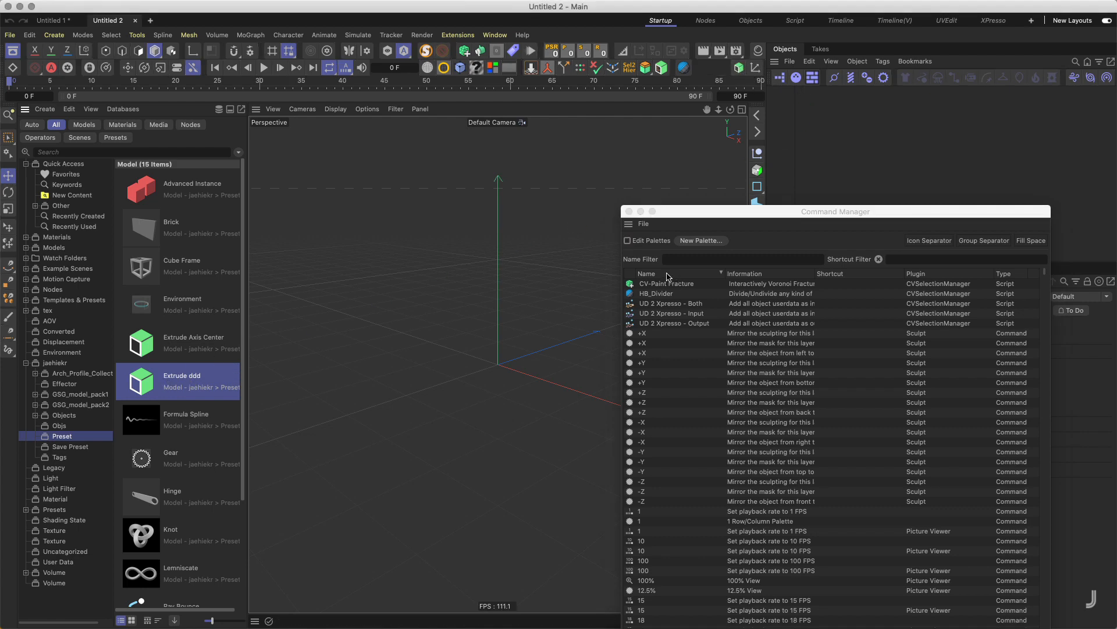
{"action": "left_click", "coordinate": [628, 211]}
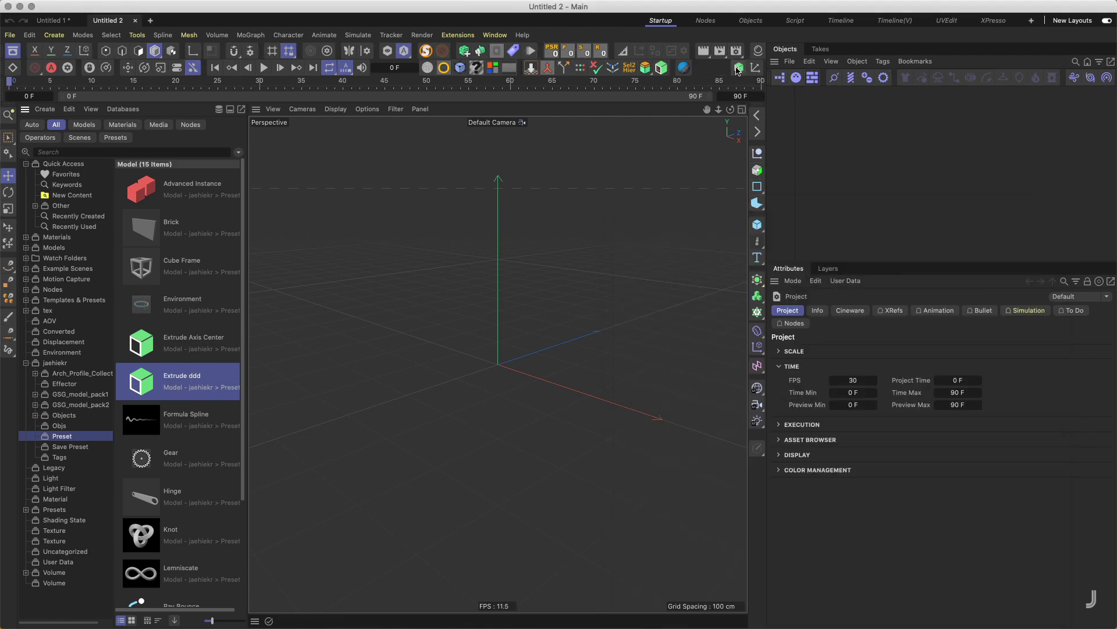
Step: Save the current interface as the startup layout and close the Asset Browser
{"action": "left_click", "coordinate": [498, 36]}
{"action": "mouse_move", "coordinate": [512, 58]}
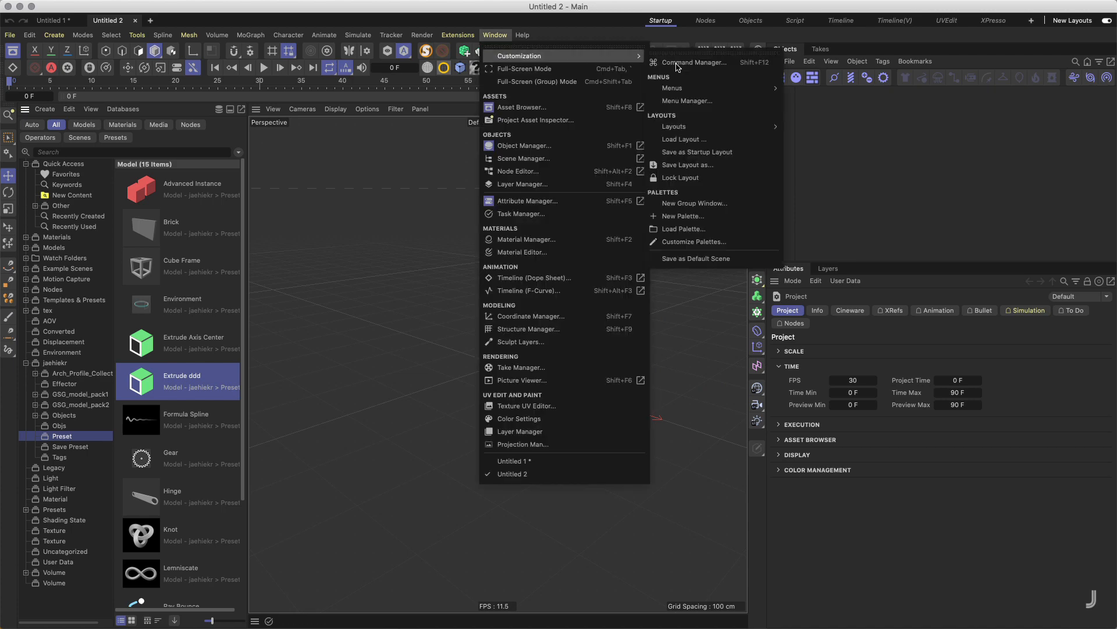
{"action": "left_click", "coordinate": [705, 152]}
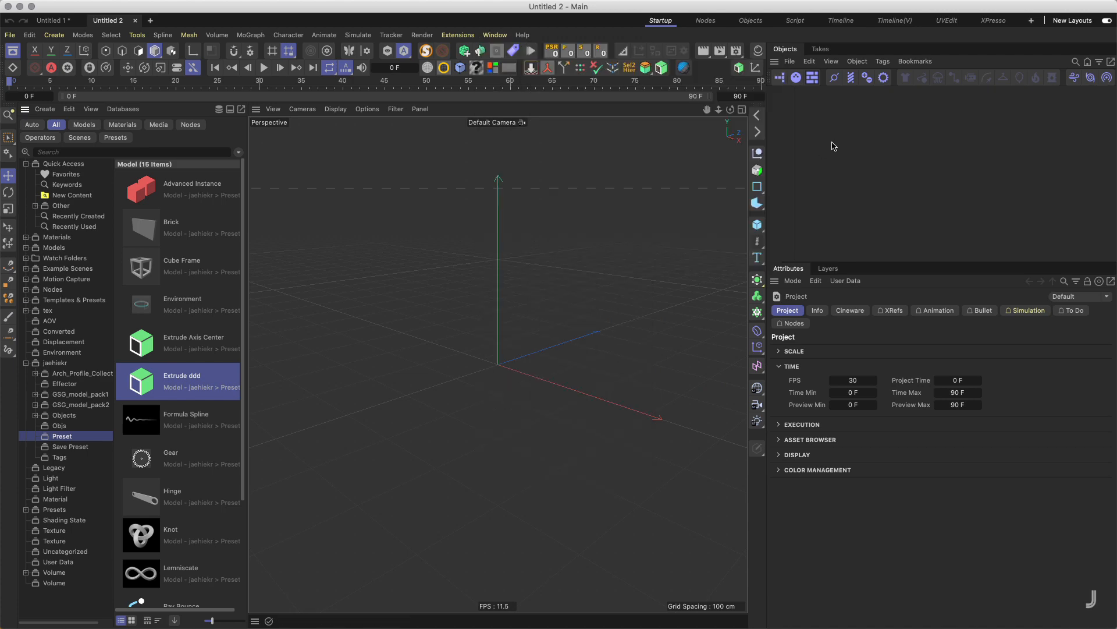
{"action": "key", "text": "shift+F8"}
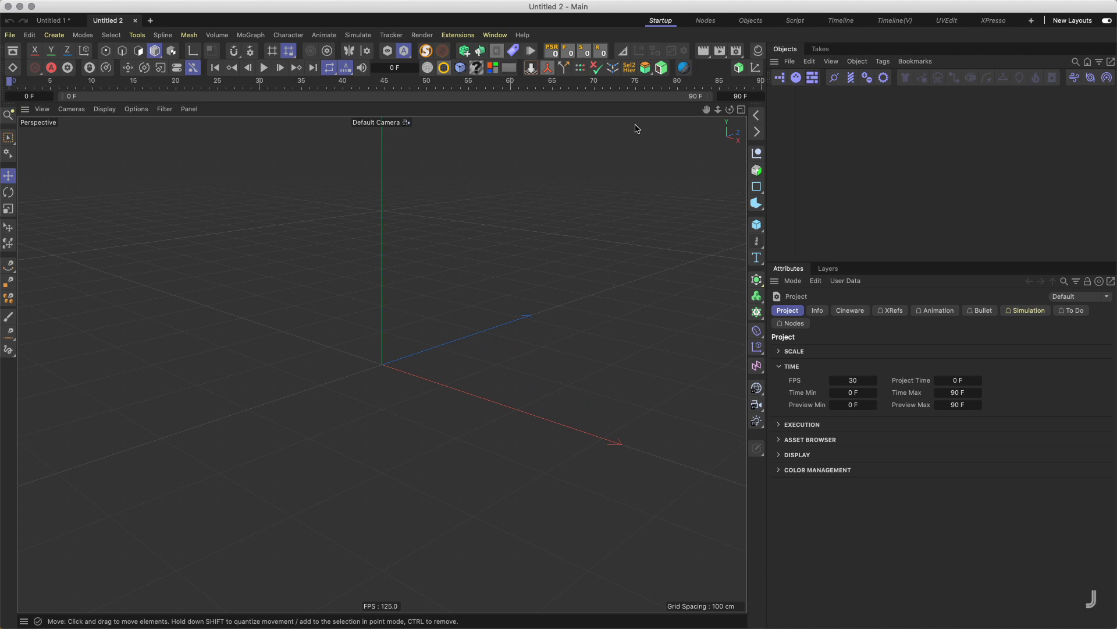
Step: Create an Arc spline and place it under a new Extrude made from the saved Extrude ddd asset
{"action": "mouse_move", "coordinate": [410, 344]}
{"action": "middle_mouse_down", "text": "alt"}
{"action": "mouse_move", "coordinate": [416, 330]}
{"action": "mouse_move", "coordinate": [407, 339]}
{"action": "middle_mouse_up", "text": "alt"}
{"action": "left_click_drag", "start_coordinate": [407, 339], "coordinate": [411, 338], "text": "alt"}
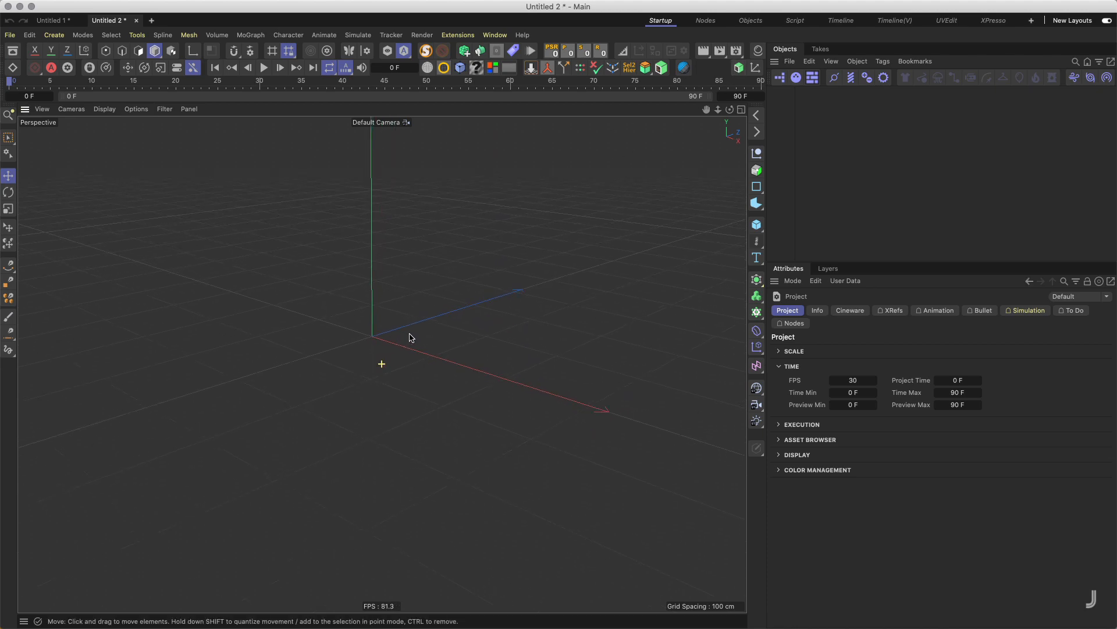
{"action": "left_click", "coordinate": [757, 186]}
{"action": "left_click", "coordinate": [805, 210]}
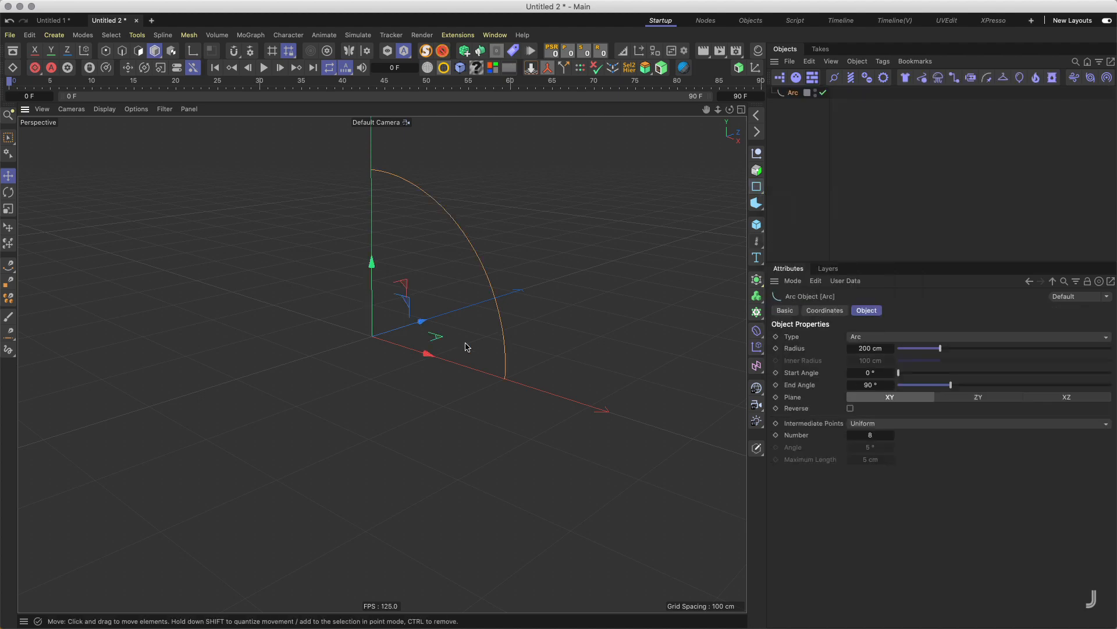
{"action": "mouse_move", "coordinate": [431, 326]}
{"action": "left_mouse_down", "text": "alt"}
{"action": "mouse_move", "coordinate": [424, 348]}
{"action": "mouse_move", "coordinate": [429, 339]}
{"action": "left_mouse_up", "text": "alt"}
{"action": "left_click", "coordinate": [757, 280]}
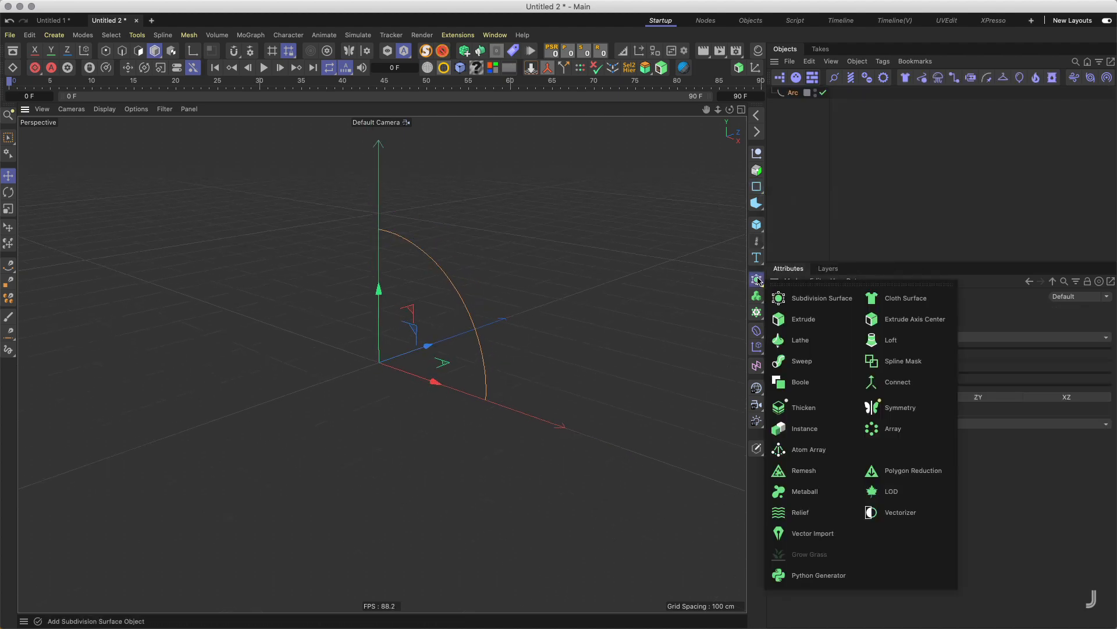
{"action": "left_click", "coordinate": [804, 319]}
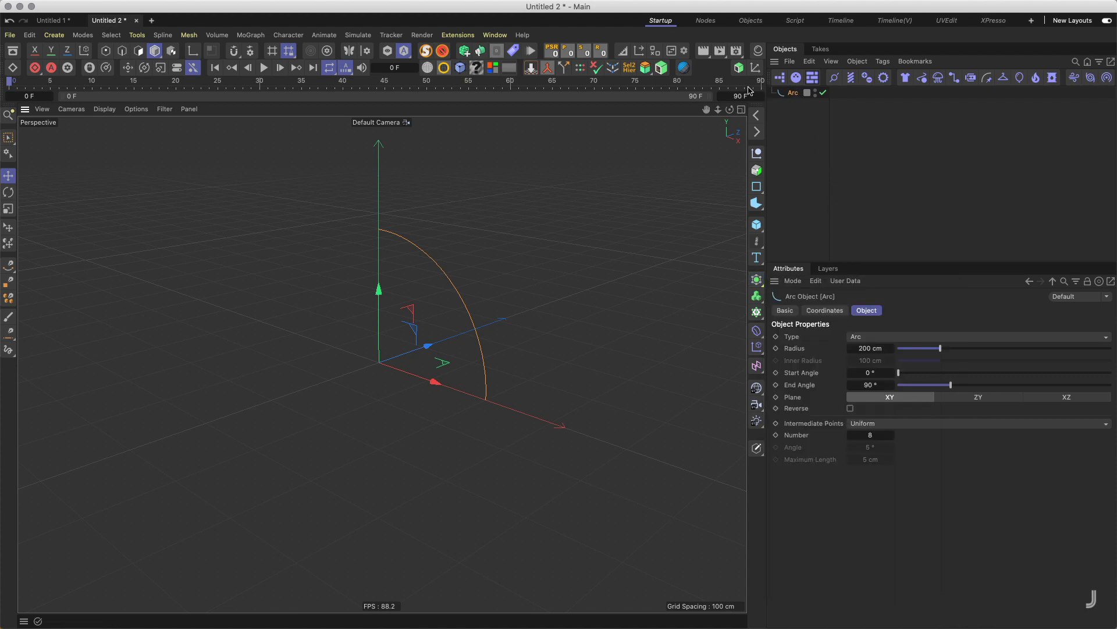
{"action": "left_click_drag", "start_coordinate": [793, 105], "coordinate": [798, 96]}
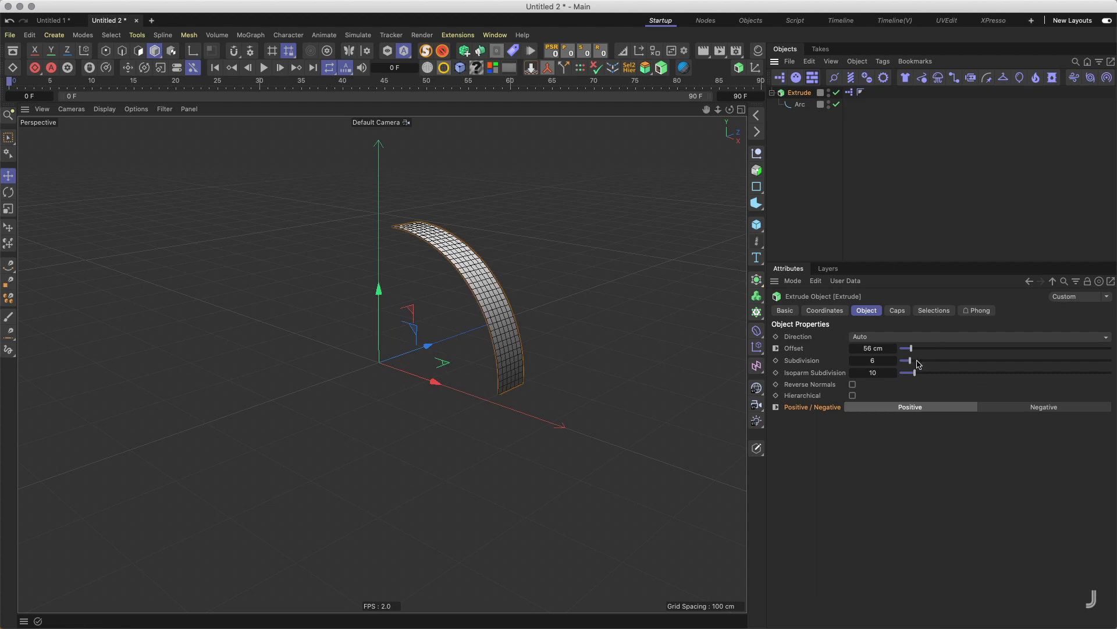
Step: Switch the Arc's Extrude to Negative and set its Offset to 174 cm
{"action": "mouse_move", "coordinate": [911, 348]}
{"action": "left_mouse_down"}
{"action": "mouse_move", "coordinate": [951, 348]}
{"action": "mouse_move", "coordinate": [918, 349]}
{"action": "left_mouse_up"}
{"action": "left_click", "coordinate": [999, 406]}
{"action": "mouse_move", "coordinate": [407, 366]}
{"action": "left_mouse_down", "text": "alt"}
{"action": "mouse_move", "coordinate": [383, 367]}
{"action": "mouse_move", "coordinate": [400, 351]}
{"action": "left_mouse_up", "text": "alt"}
{"action": "mouse_move", "coordinate": [919, 350]}
{"action": "left_mouse_down"}
{"action": "mouse_move", "coordinate": [949, 349]}
{"action": "mouse_move", "coordinate": [936, 349]}
{"action": "left_mouse_up"}
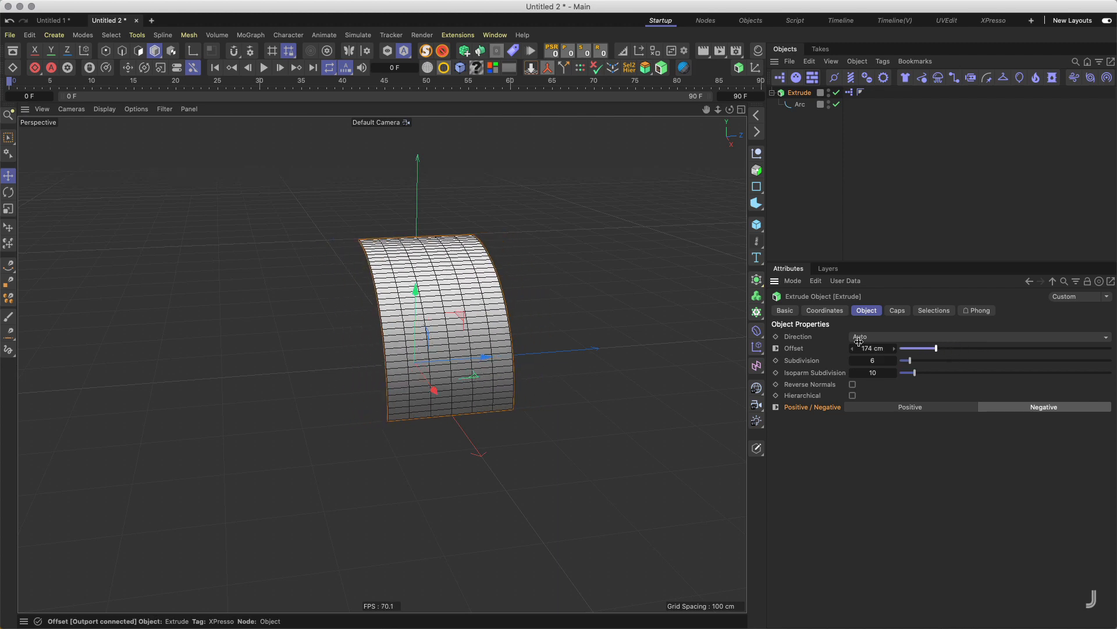
Step: Create a Text Spline and place it under a second Extrude made from the saved asset
{"action": "left_click", "coordinate": [756, 258]}
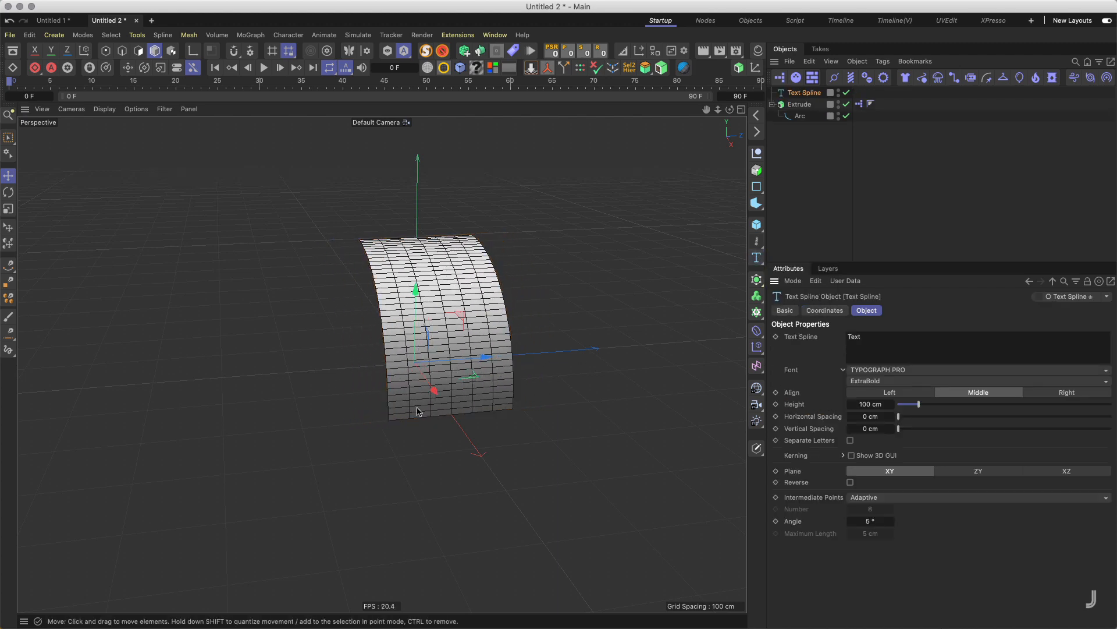
{"action": "left_click_drag", "start_coordinate": [417, 412], "coordinate": [494, 404], "text": "alt"}
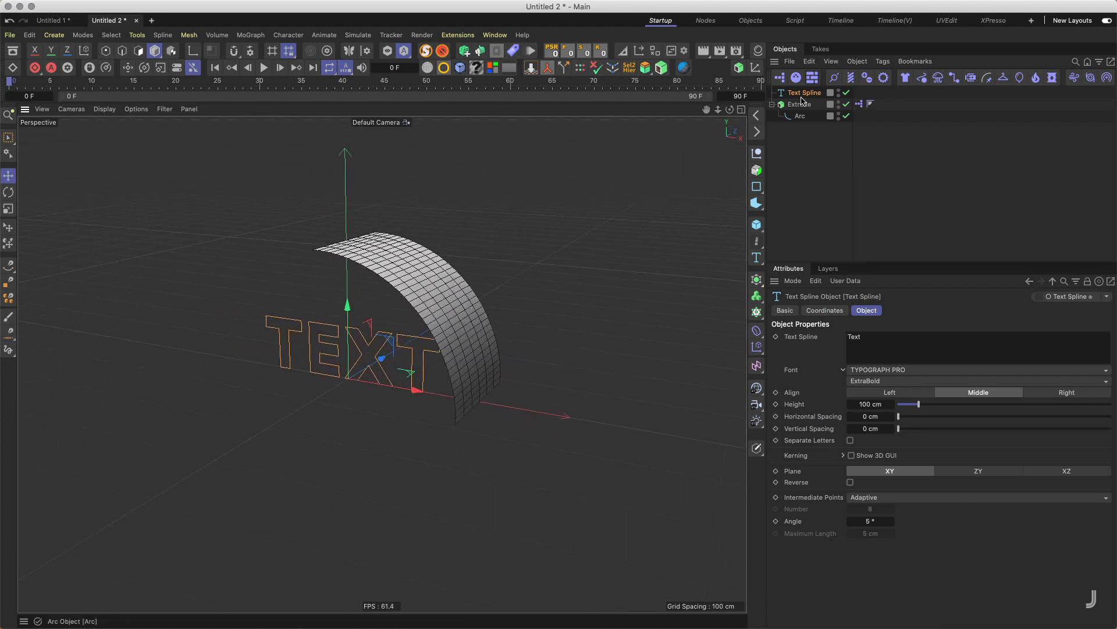
{"action": "left_click", "coordinate": [739, 68]}
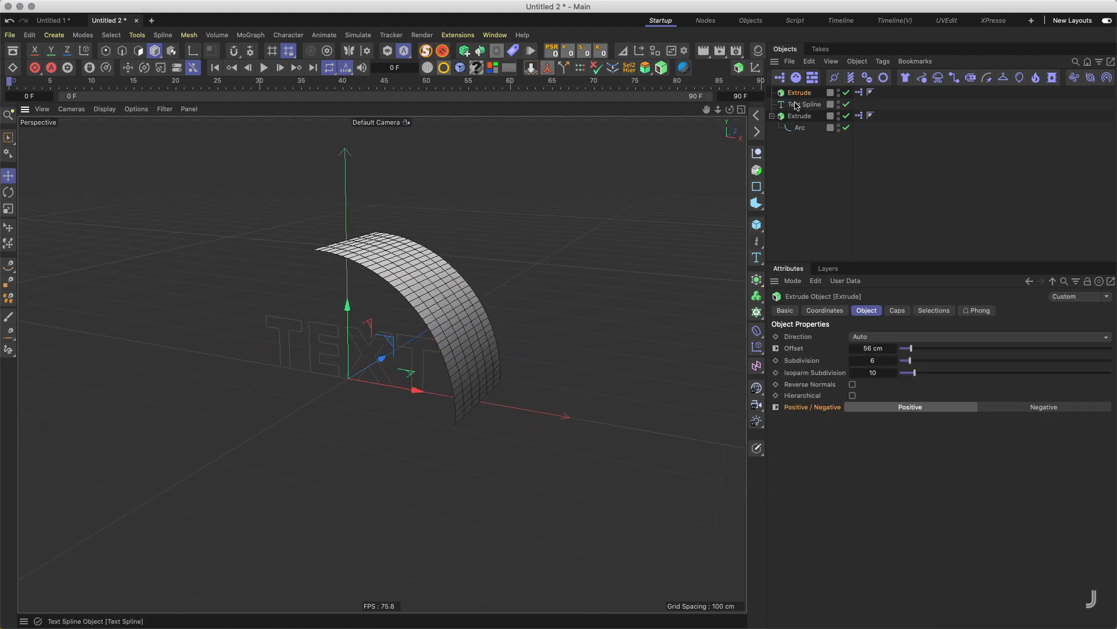
{"action": "left_click_drag", "start_coordinate": [797, 106], "coordinate": [800, 93]}
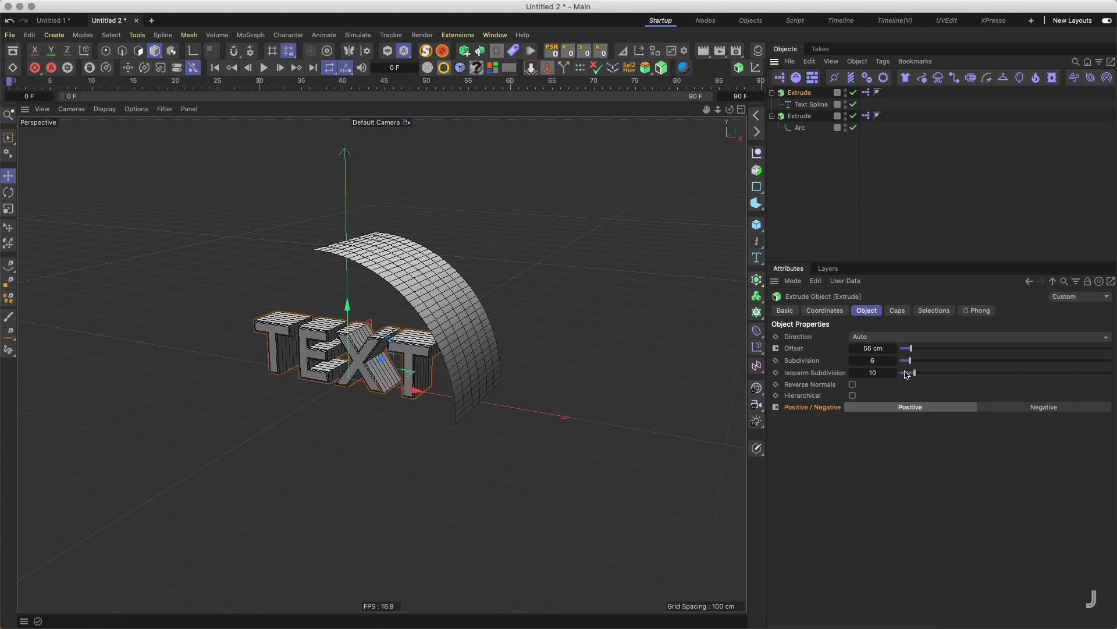
{"action": "left_click_drag", "start_coordinate": [432, 376], "coordinate": [471, 353], "text": "alt"}
Step: Hide the Arc's Extrude in the viewport and set the text Extrude's Offset to 100 cm
{"action": "left_click", "coordinate": [806, 116]}
{"action": "left_click", "coordinate": [845, 114]}
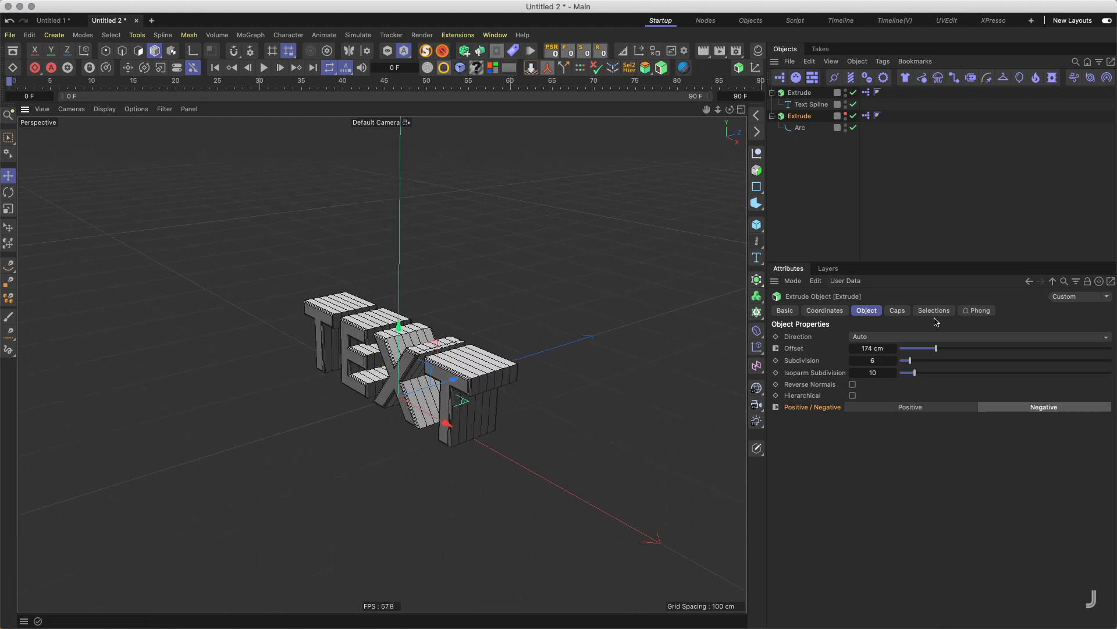
{"action": "mouse_move", "coordinate": [935, 348]}
{"action": "left_mouse_down"}
{"action": "mouse_move", "coordinate": [956, 349]}
{"action": "mouse_move", "coordinate": [920, 349]}
{"action": "mouse_move", "coordinate": [938, 348]}
{"action": "left_mouse_up"}
{"action": "left_click_drag", "start_coordinate": [408, 337], "coordinate": [415, 332], "text": "alt"}
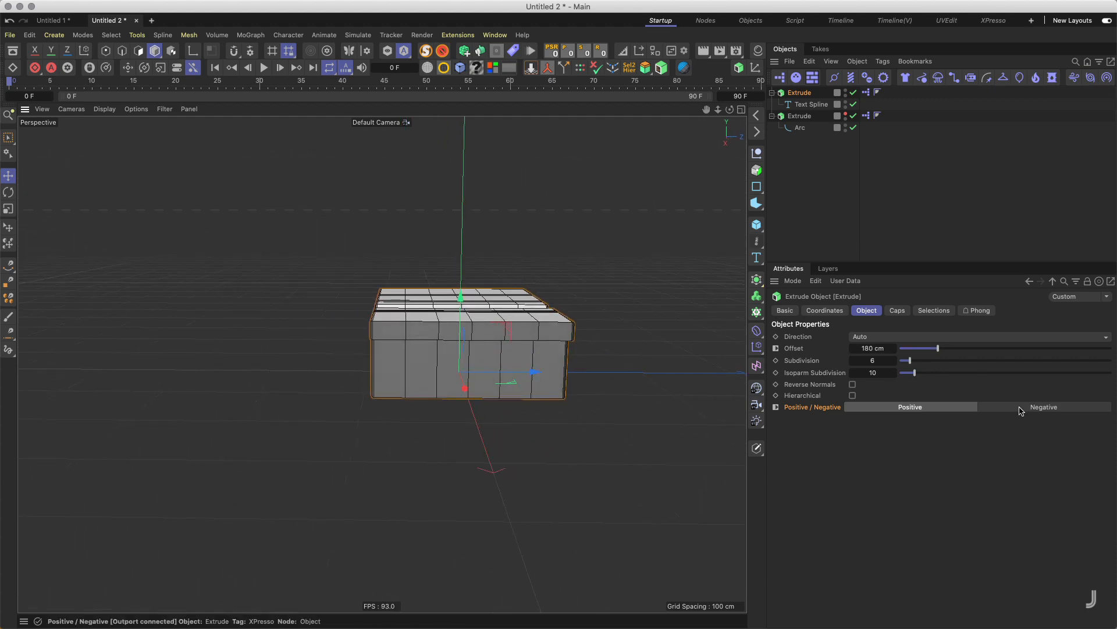
{"action": "mouse_move", "coordinate": [938, 348]}
{"action": "left_mouse_down"}
{"action": "mouse_move", "coordinate": [911, 348]}
{"action": "mouse_move", "coordinate": [943, 348]}
{"action": "mouse_move", "coordinate": [921, 348]}
{"action": "left_mouse_up"}
{"action": "left_click_drag", "start_coordinate": [402, 358], "coordinate": [526, 377], "text": "alt"}
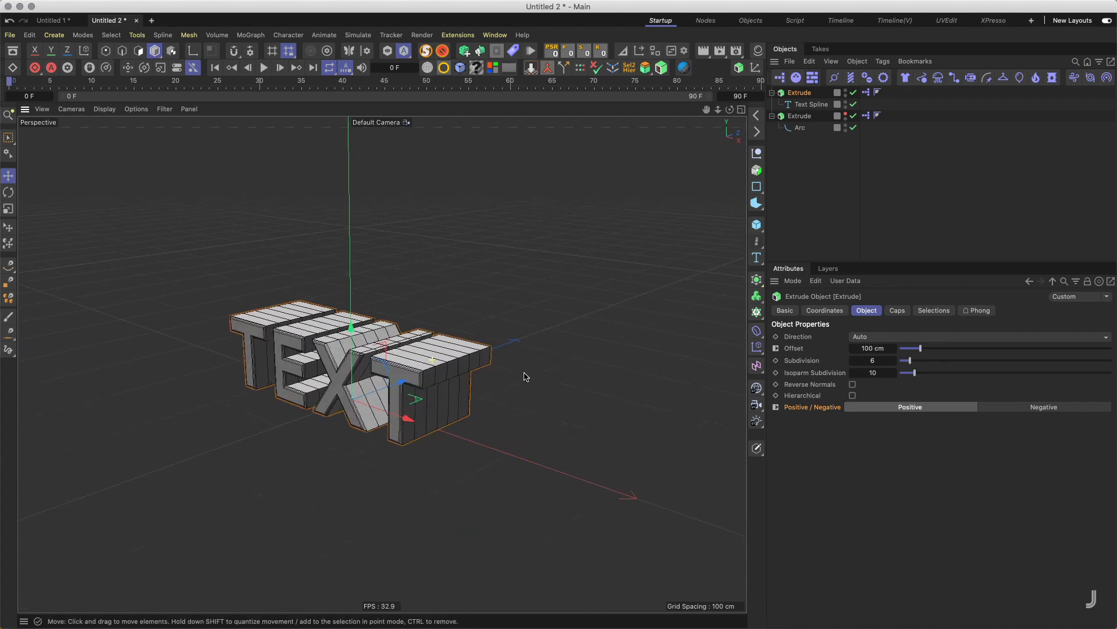
{"action": "middle_click_drag", "start_coordinate": [430, 384], "coordinate": [504, 352], "text": "alt"}
{"action": "left_click_drag", "start_coordinate": [504, 351], "coordinate": [501, 368], "text": "alt"}
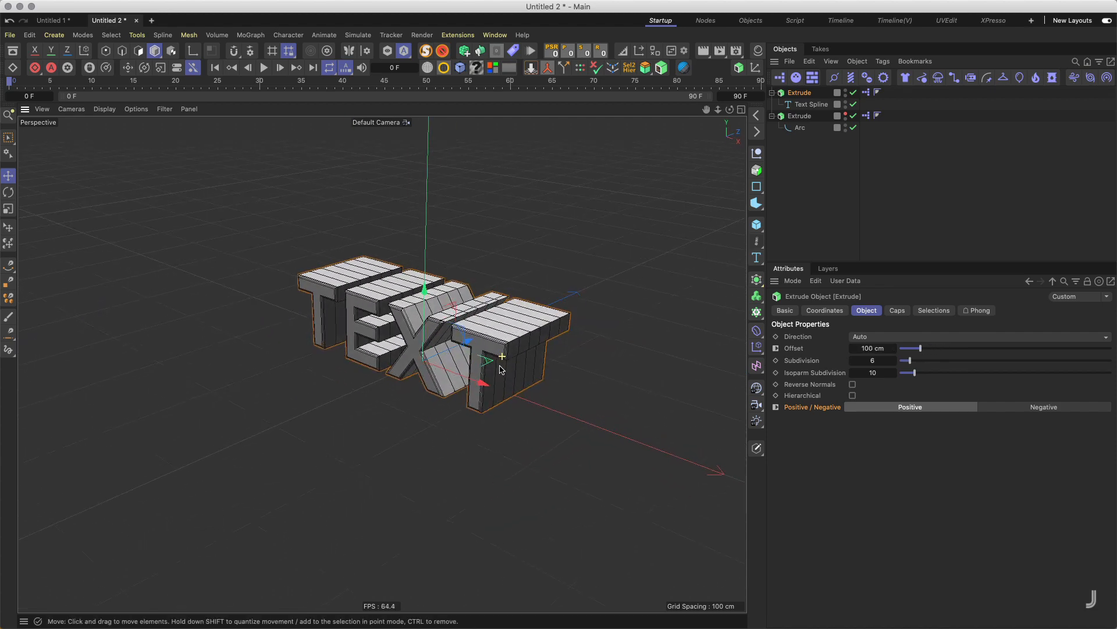
Step: Add a standard Extrude to view its object properties and delete it again
{"action": "left_click", "coordinate": [808, 148]}
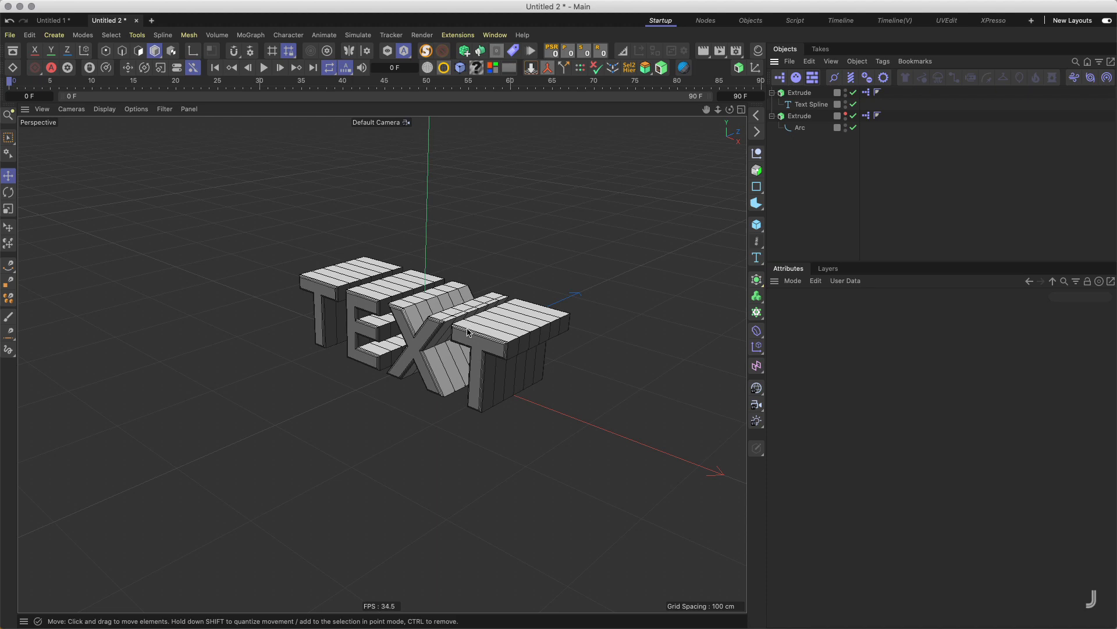
{"action": "mouse_move", "coordinate": [459, 325]}
{"action": "left_mouse_down", "text": "alt"}
{"action": "mouse_move", "coordinate": [285, 304]}
{"action": "mouse_move", "coordinate": [470, 344]}
{"action": "left_mouse_up", "text": "alt"}
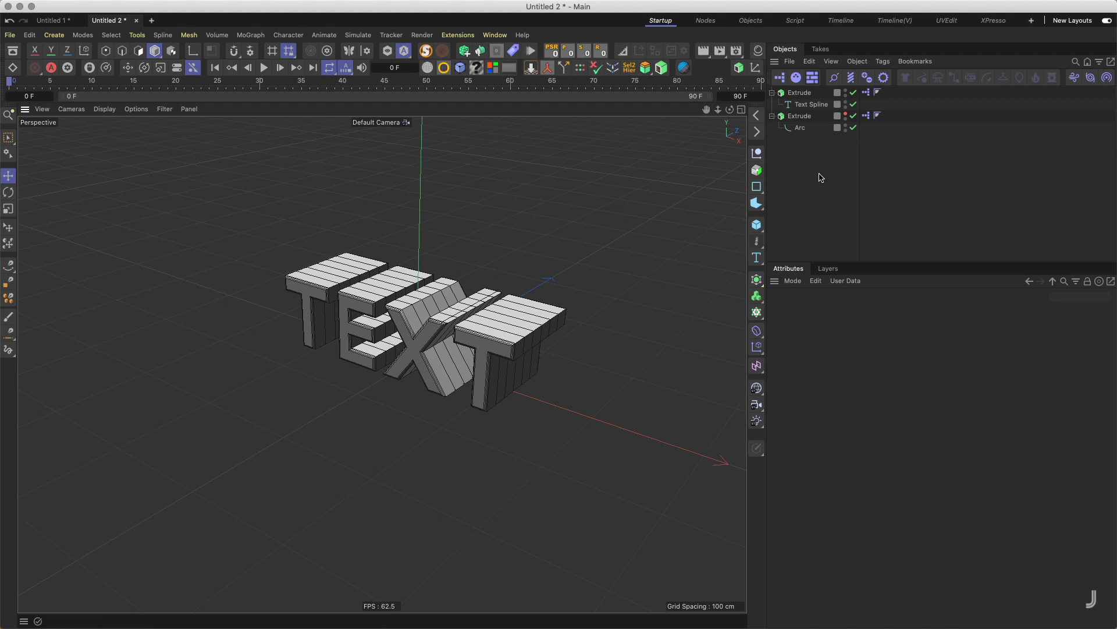
{"action": "left_click", "coordinate": [756, 279]}
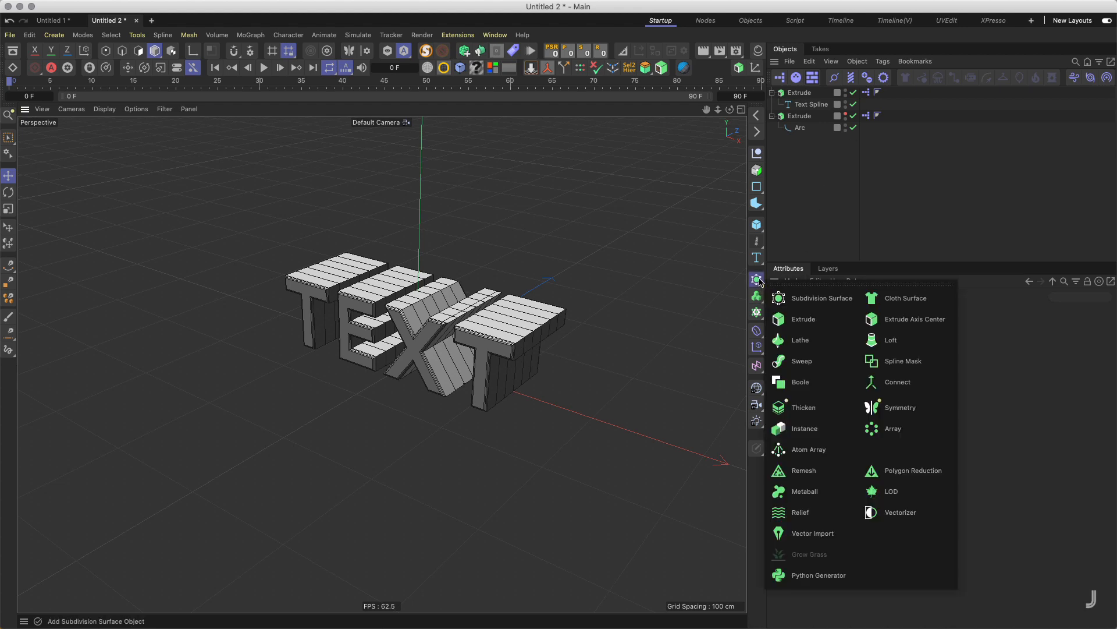
{"action": "left_click", "coordinate": [814, 325]}
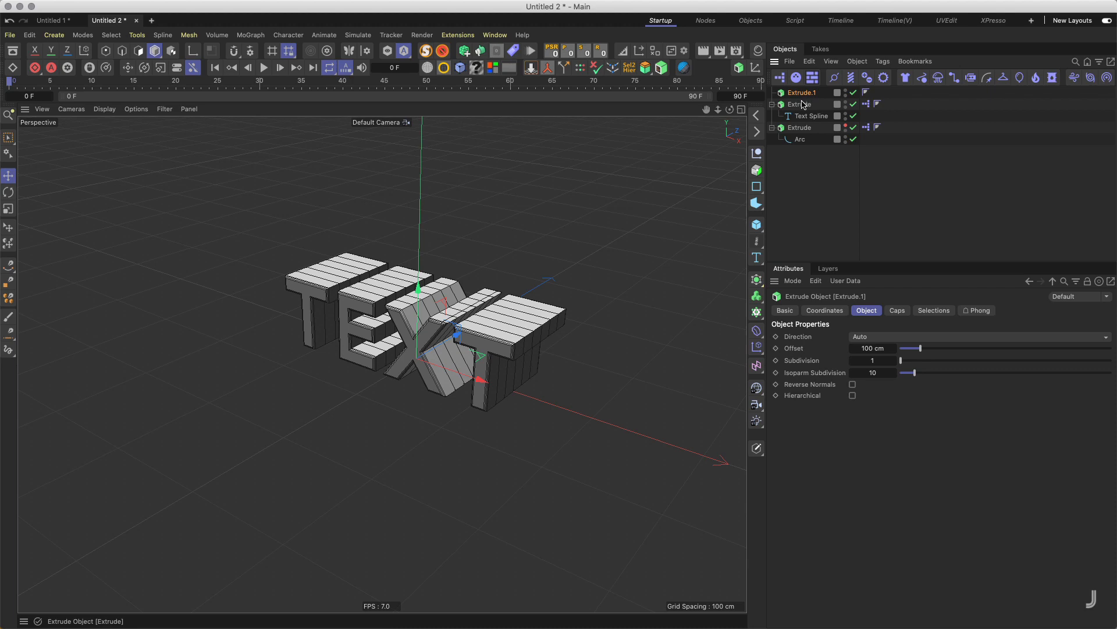
{"action": "key", "text": "Delete"}
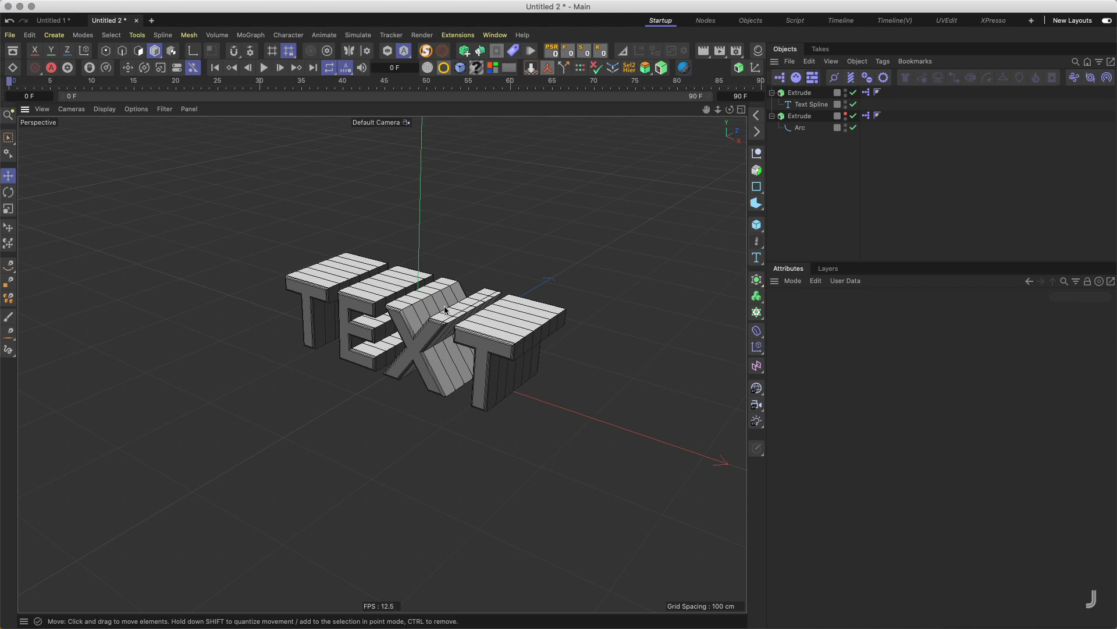
{"action": "left_click_drag", "start_coordinate": [450, 312], "coordinate": [571, 244], "text": "alt"}
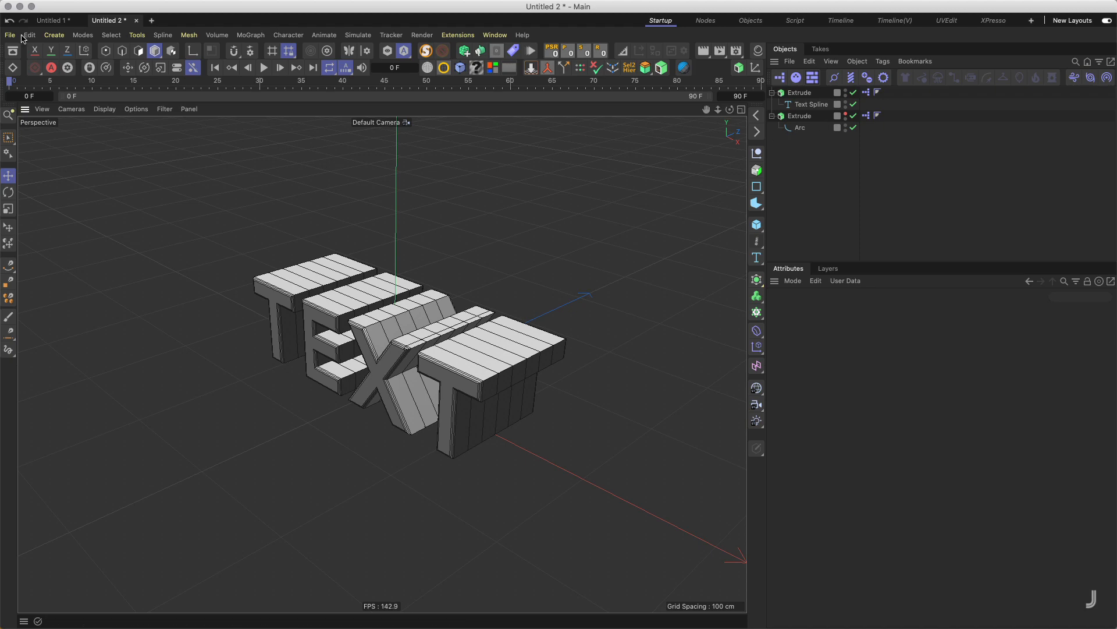